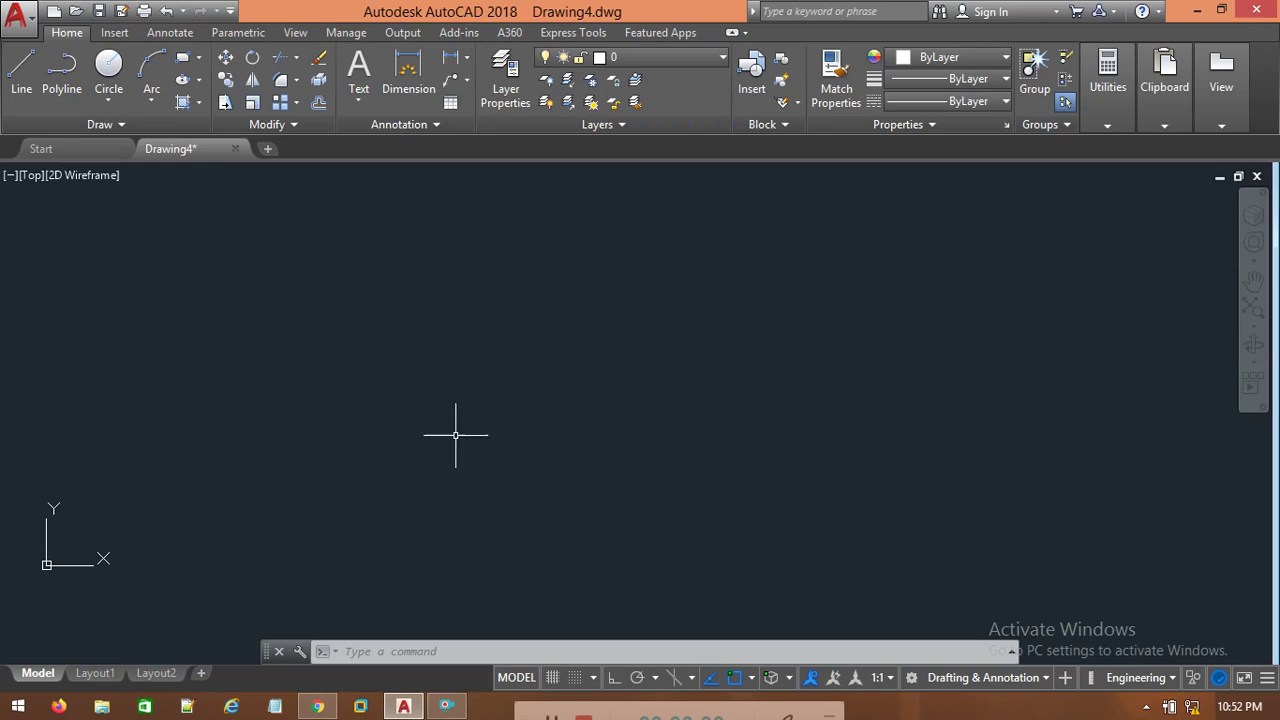
click(22, 88)
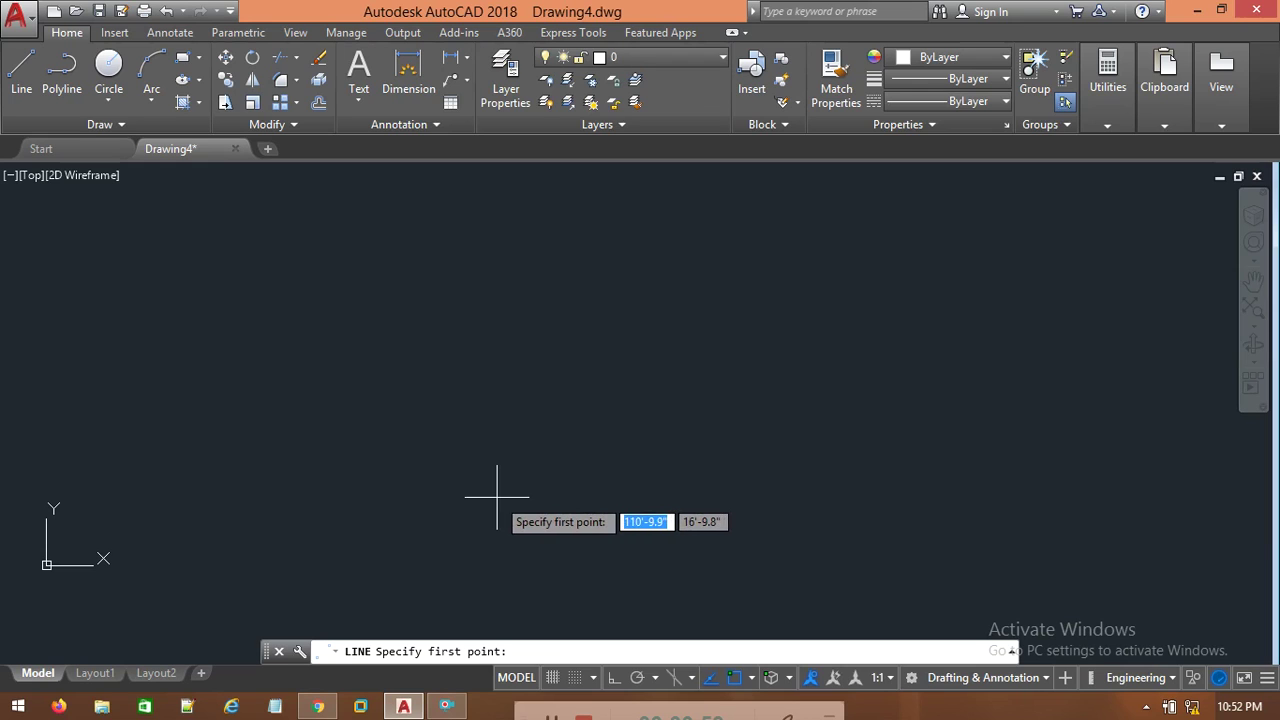
click(457, 493)
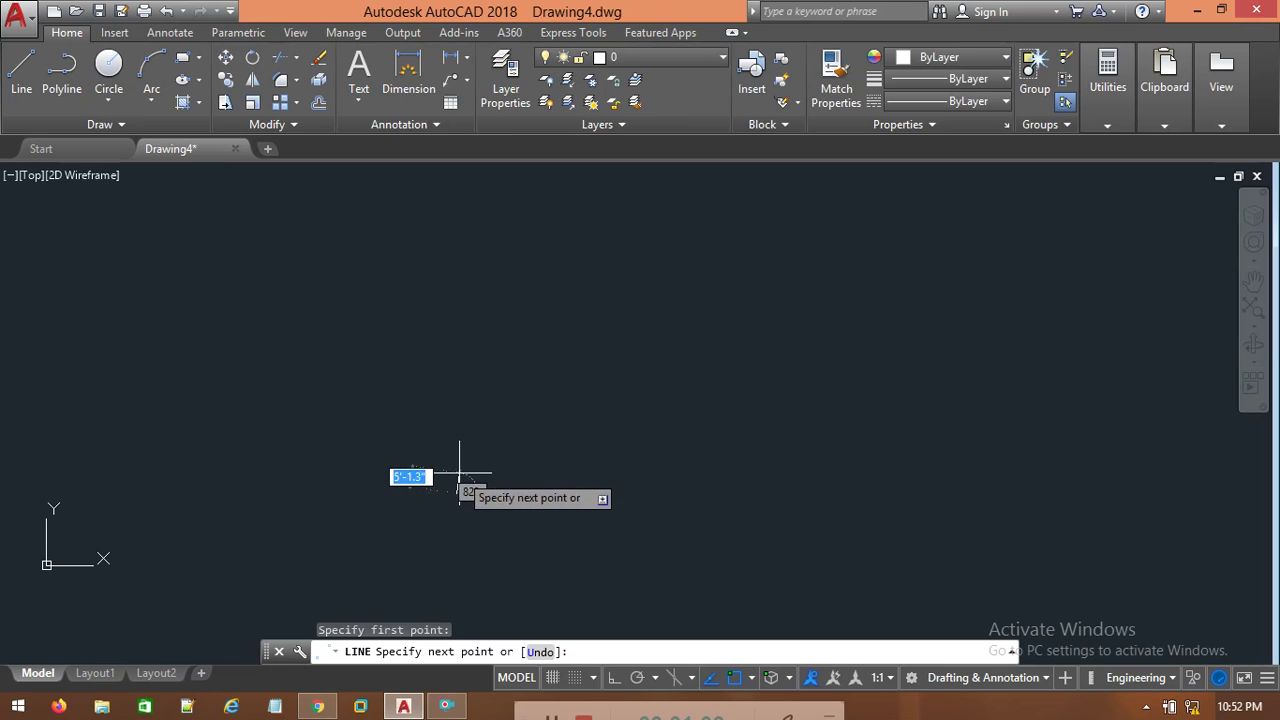
key(Escape)
middle_drag(381, 431, 373, 490)
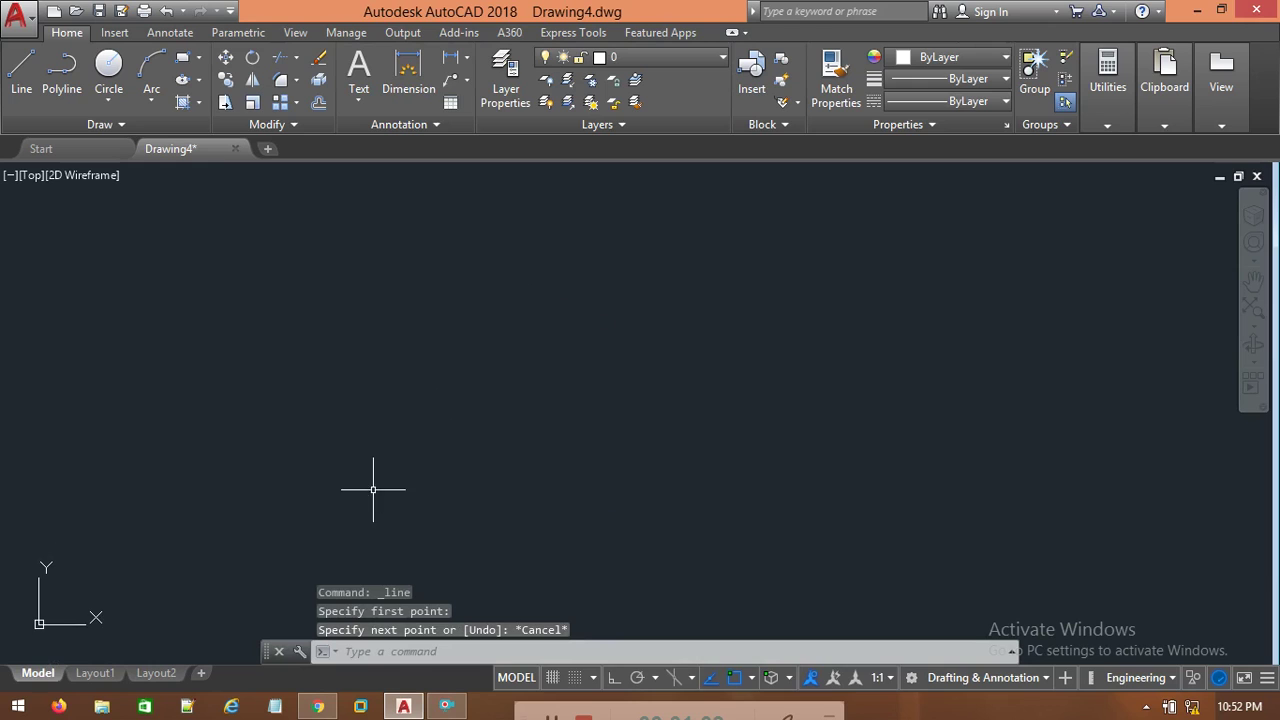
Begin resetting the model space limits with the lower left corner at 0,0.
text(limits)
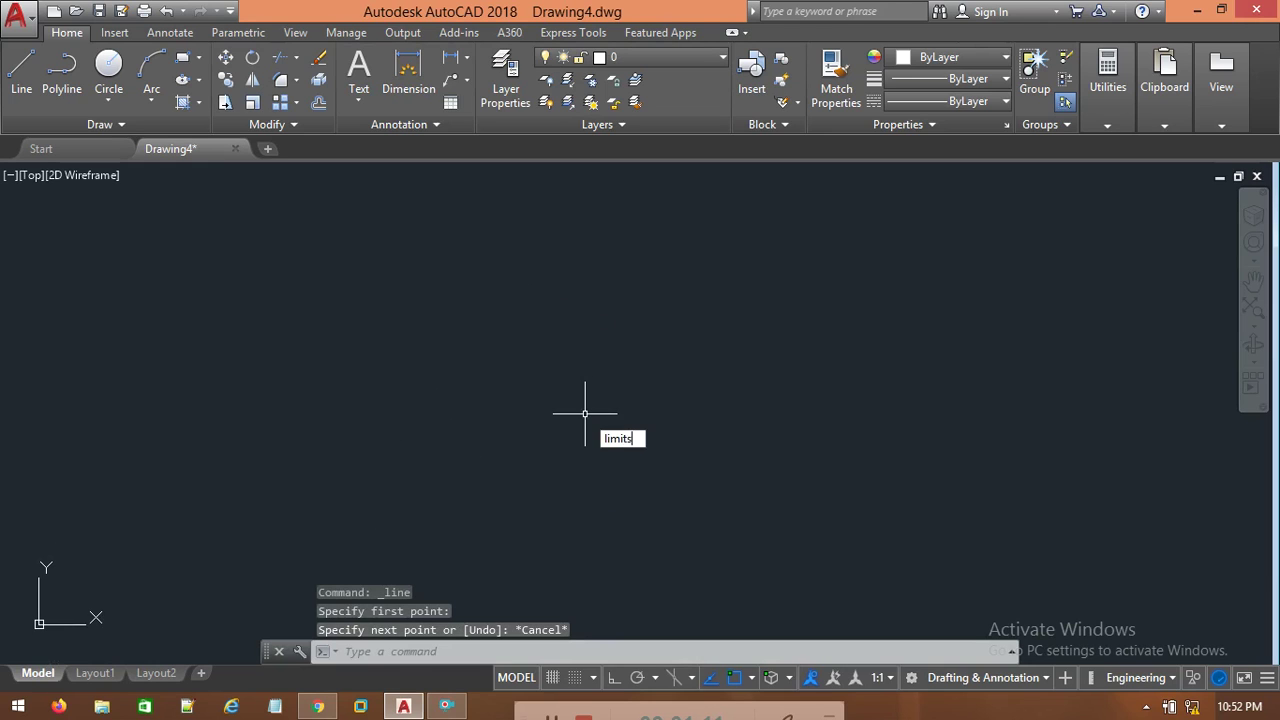
key(Return)
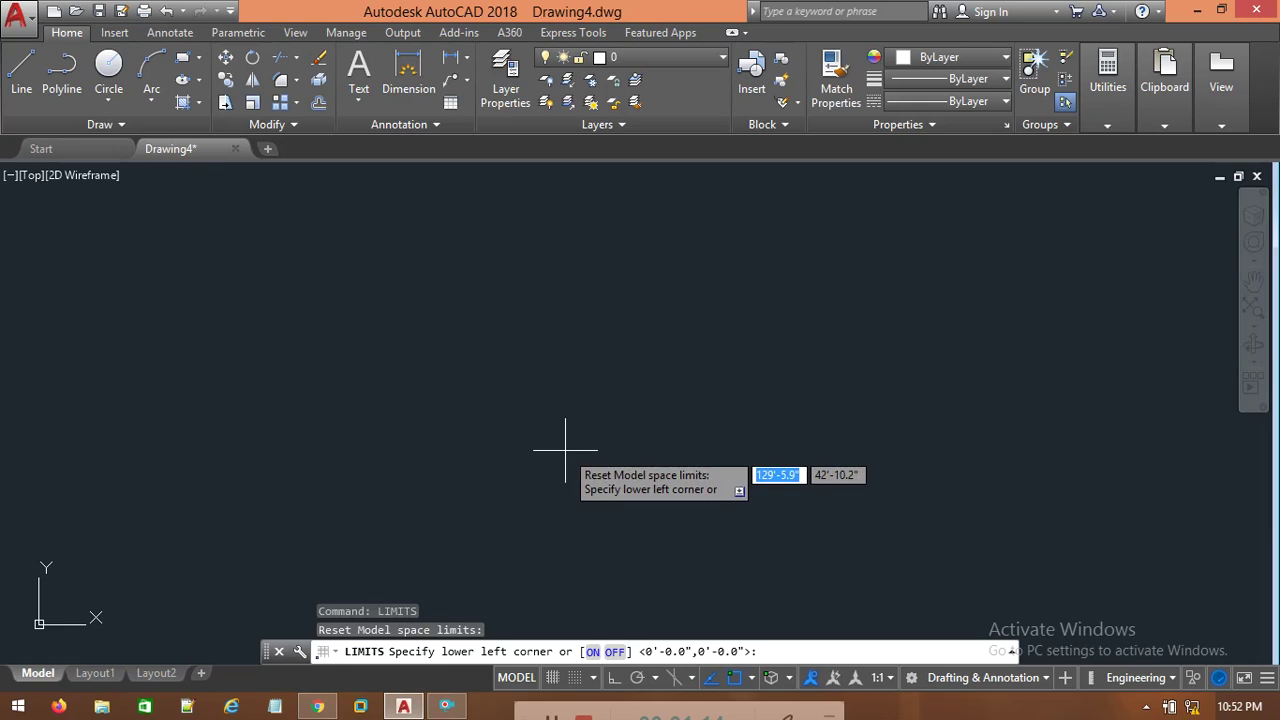
text(50)
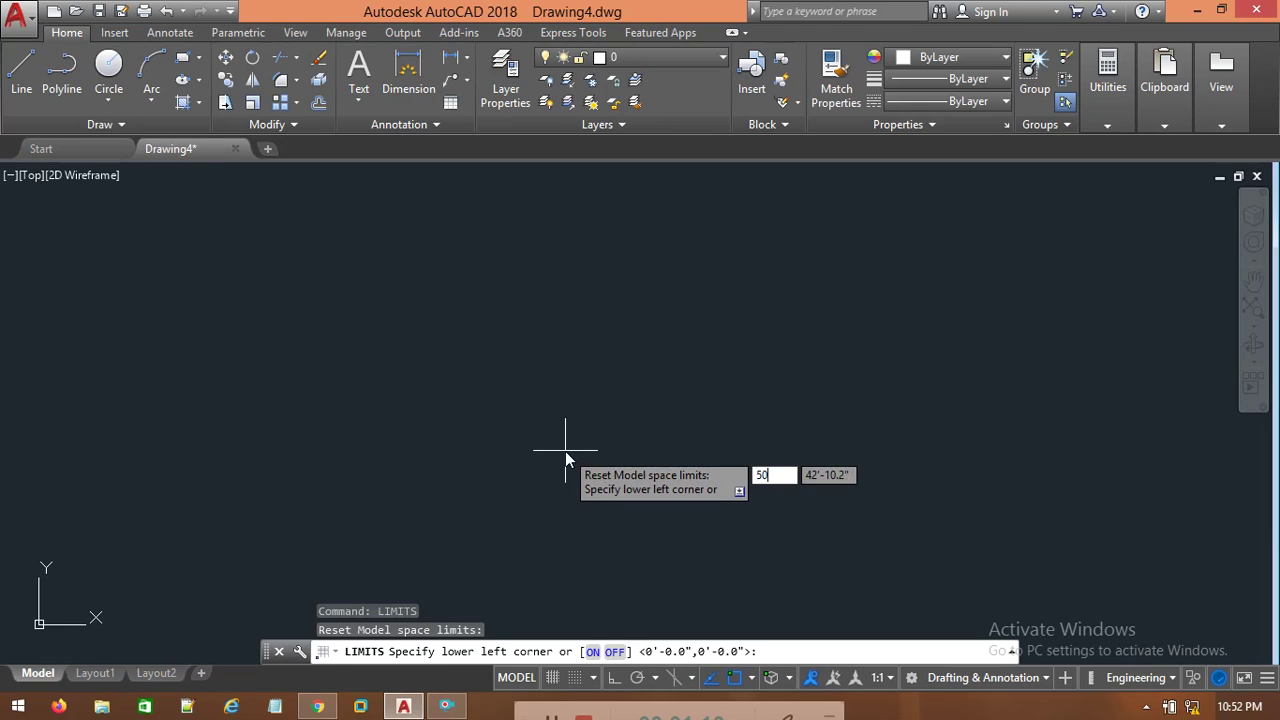
text(')
key(BackSpace)
key(BackSpace)
key(BackSpace)
text(0)
key(Tab)
text(0)
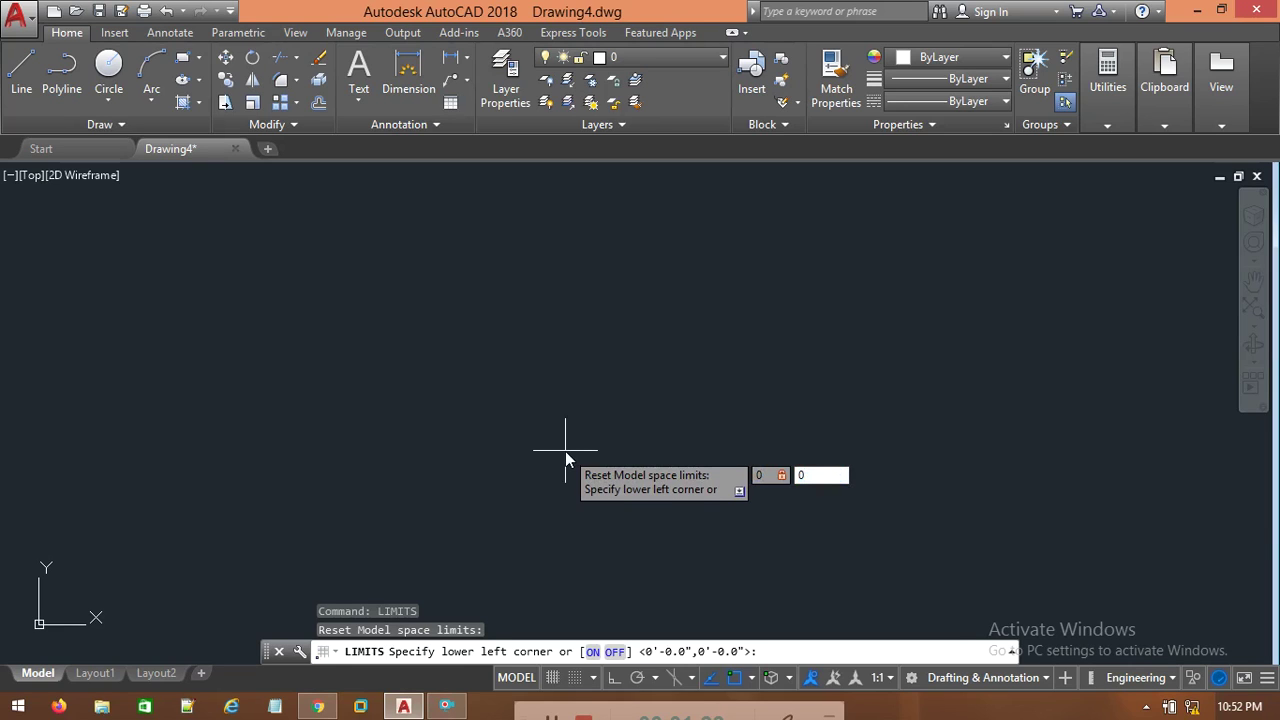
key(Return)
Set the upper right corner of the limits to 50',40' and zoom to show the whole drawing area.
text(50)
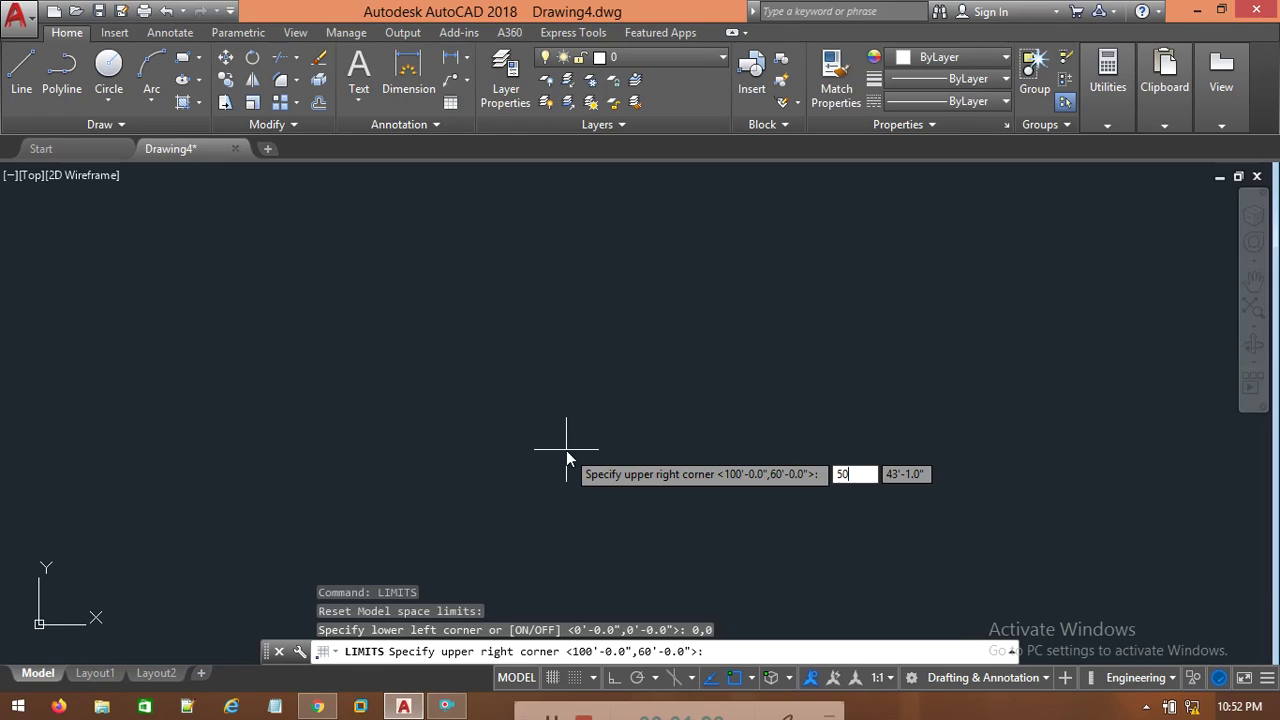
text(')
key(Tab)
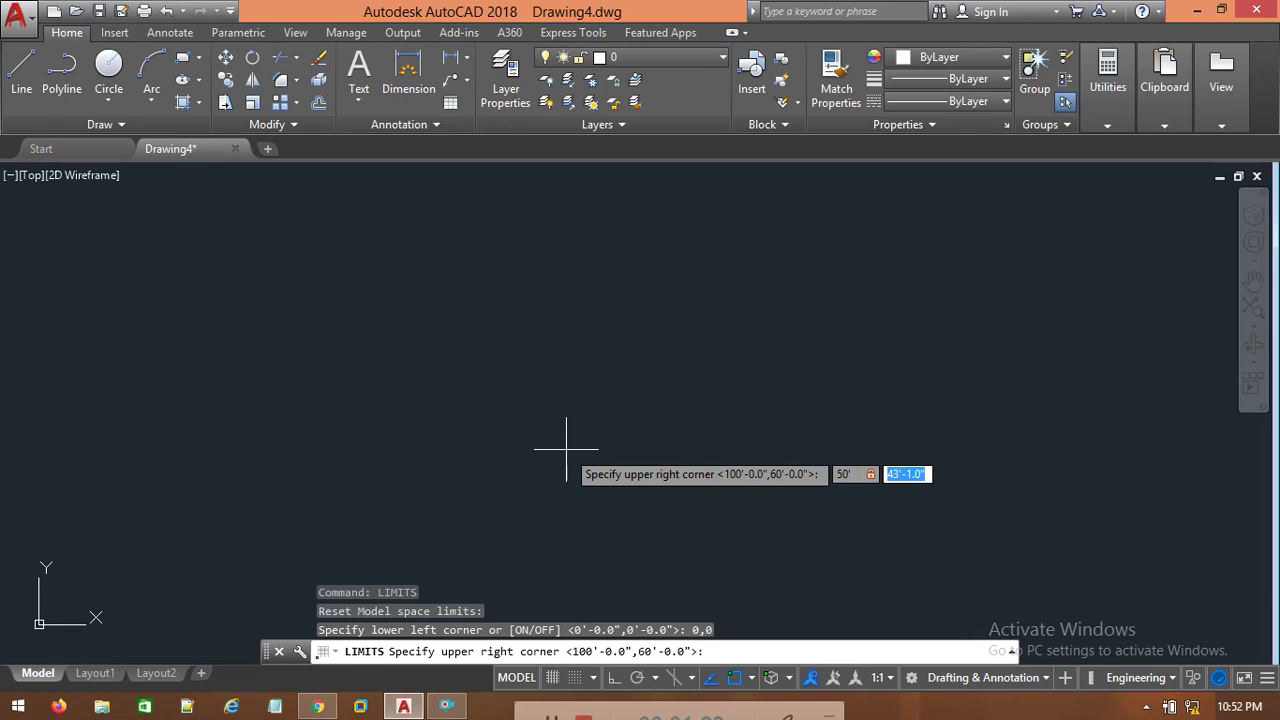
text(40')
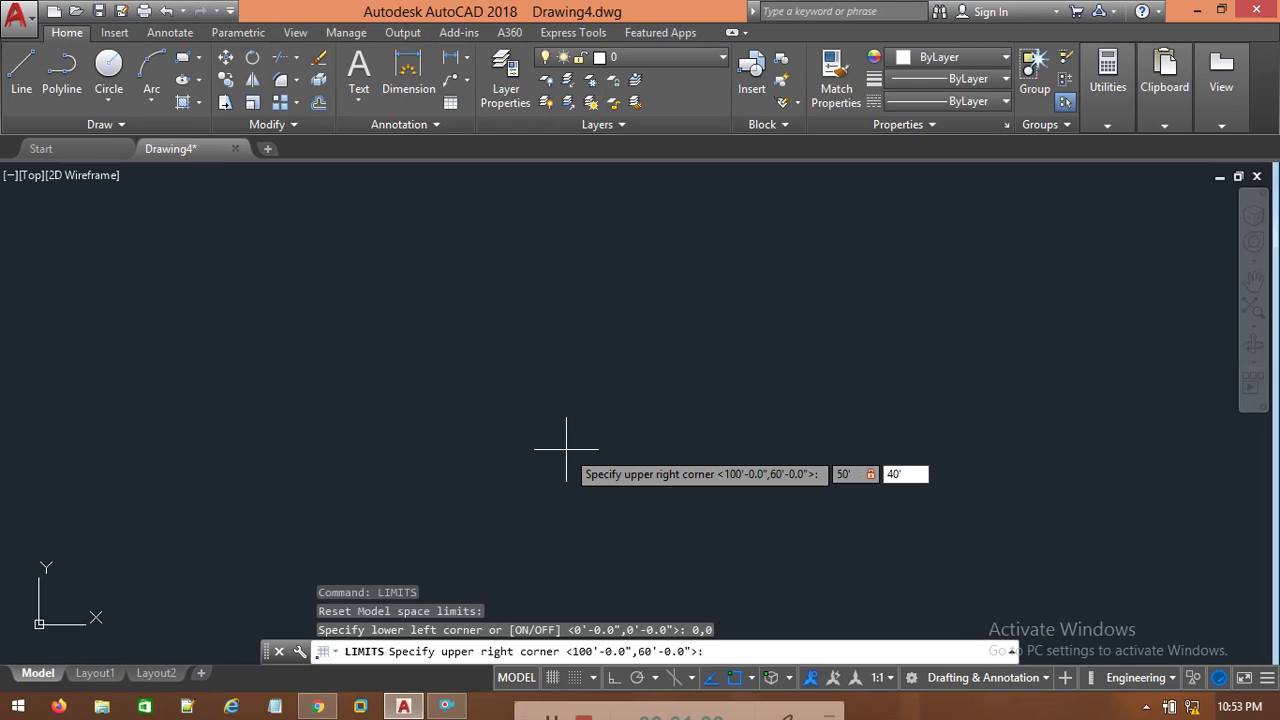
key(Return)
text(z)
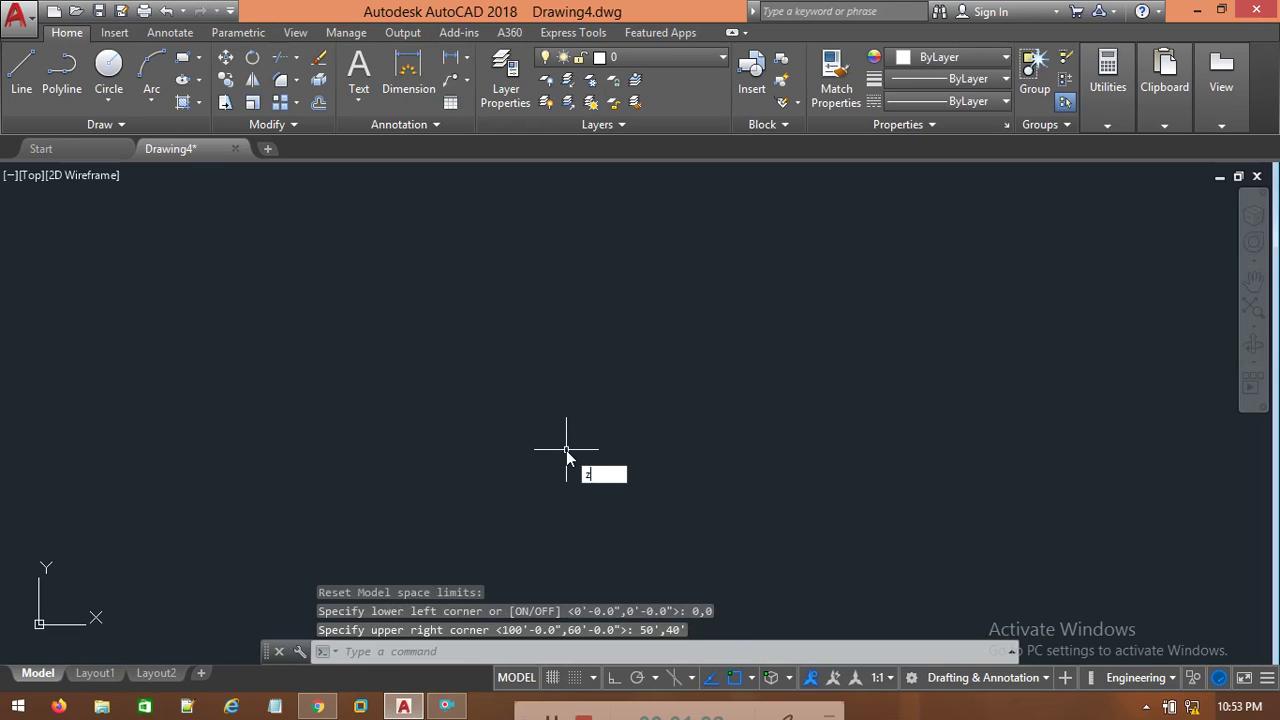
key(Return)
text(a)
key(Return)
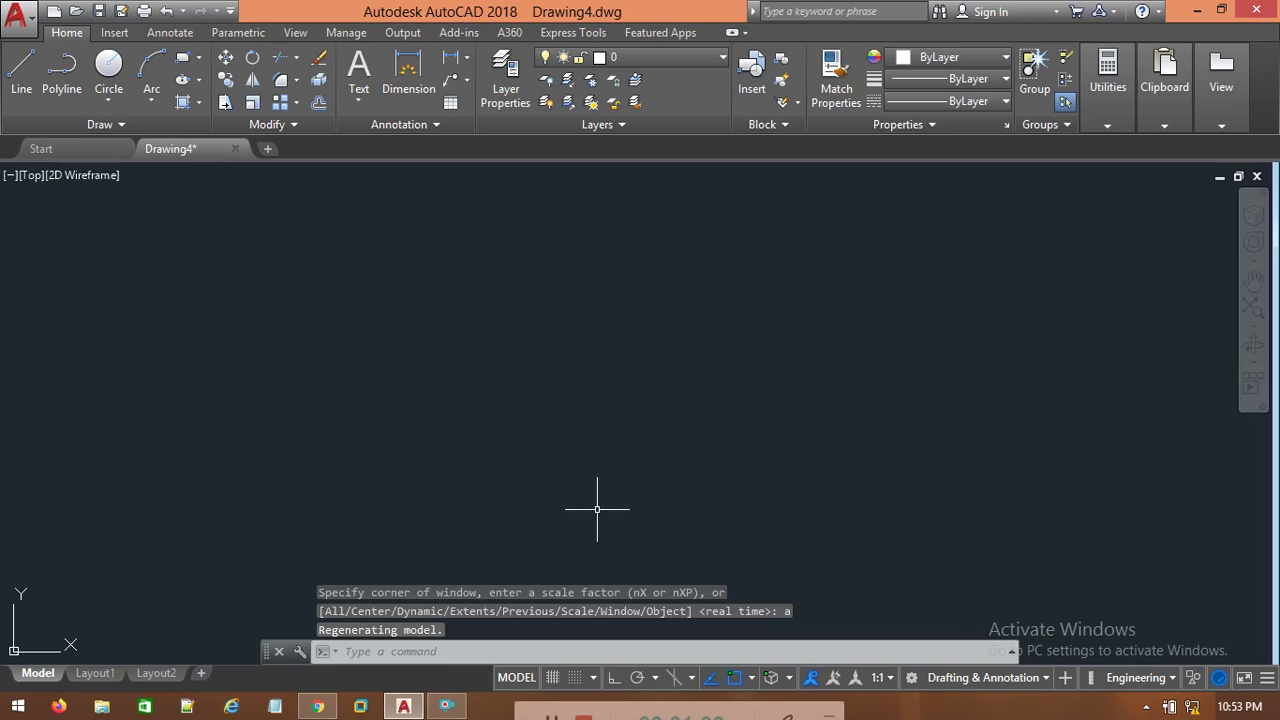
Draw a 10' vertical line upward, undoing the first attempt and redrawing it with Ortho mode on.
click(21, 93)
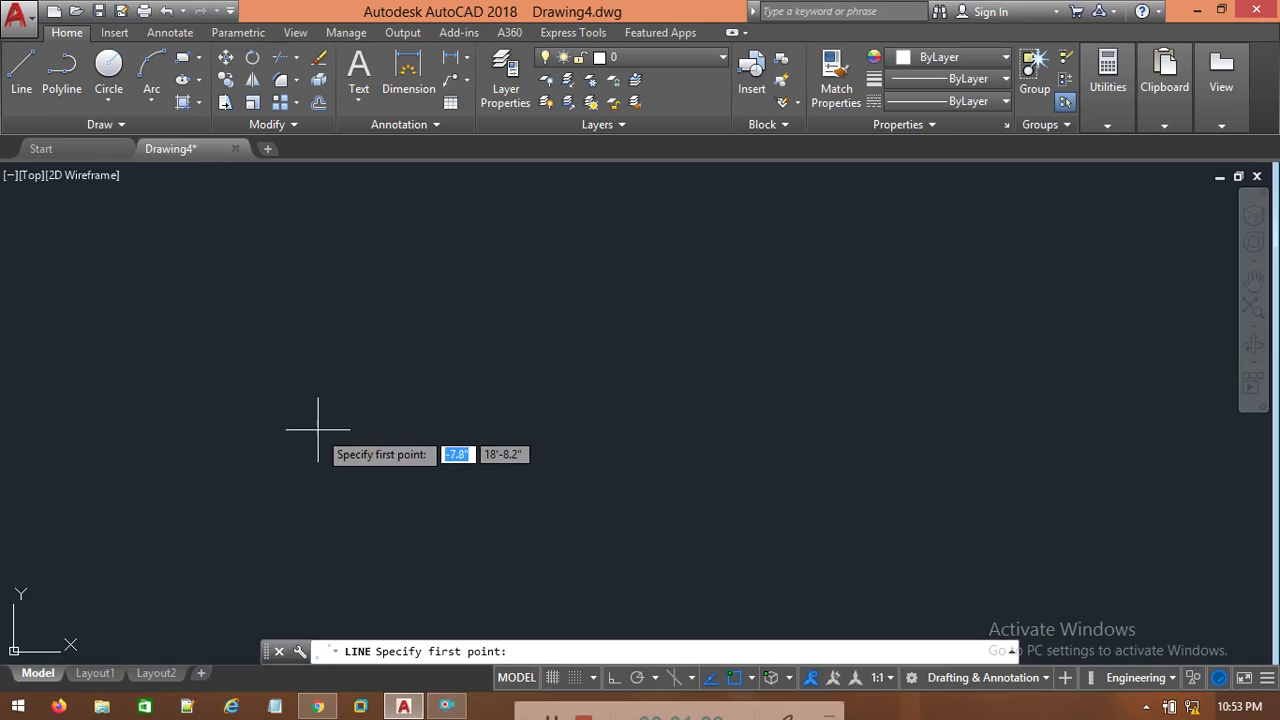
click(456, 520)
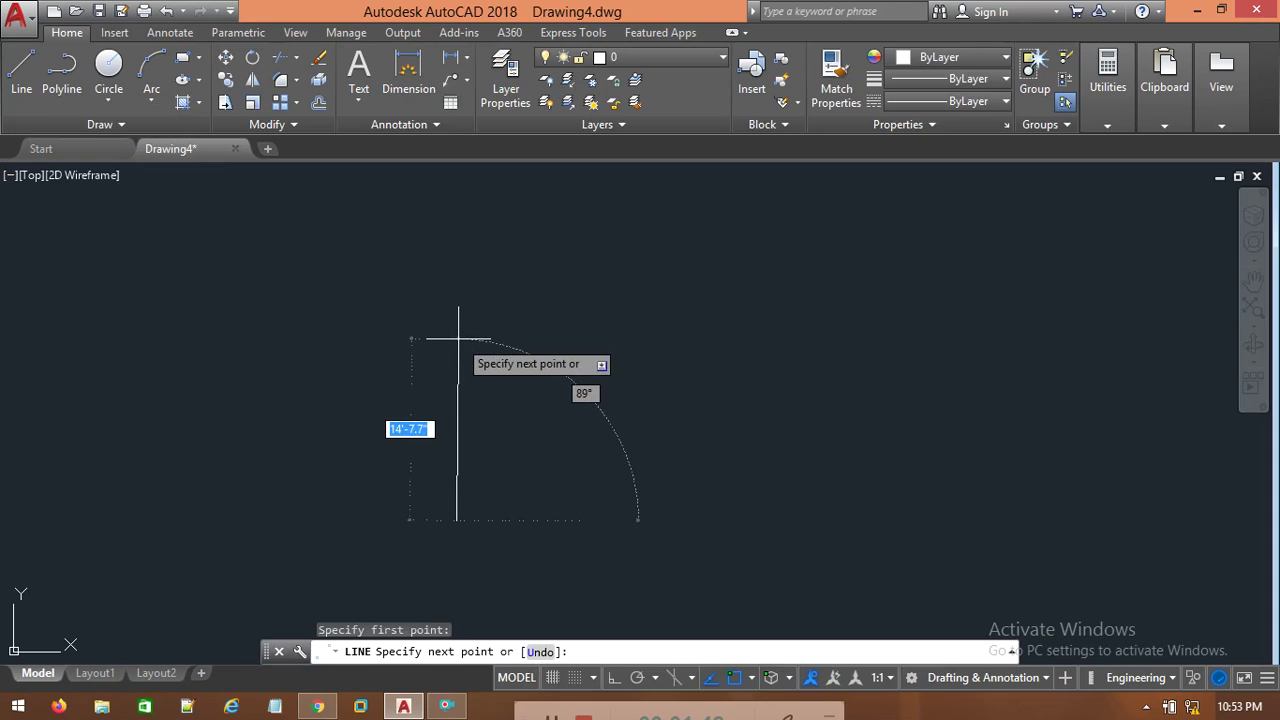
text(10')
key(Return)
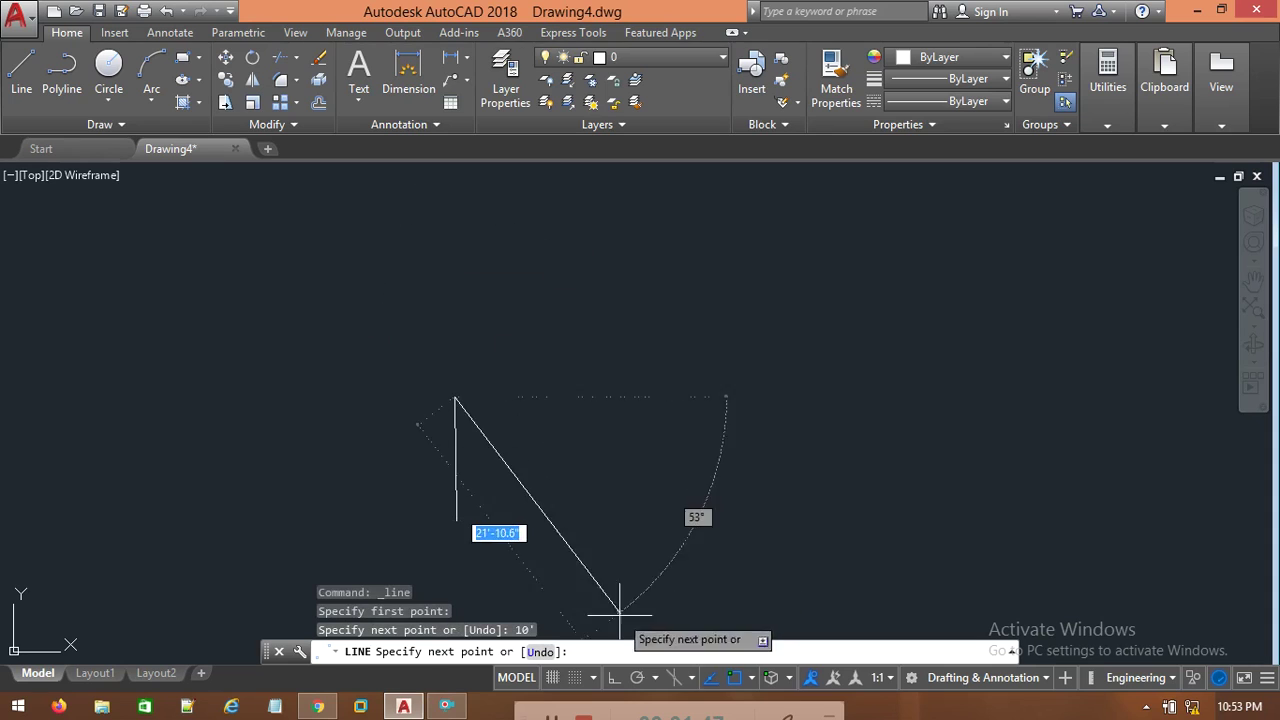
key(ctrl+z)
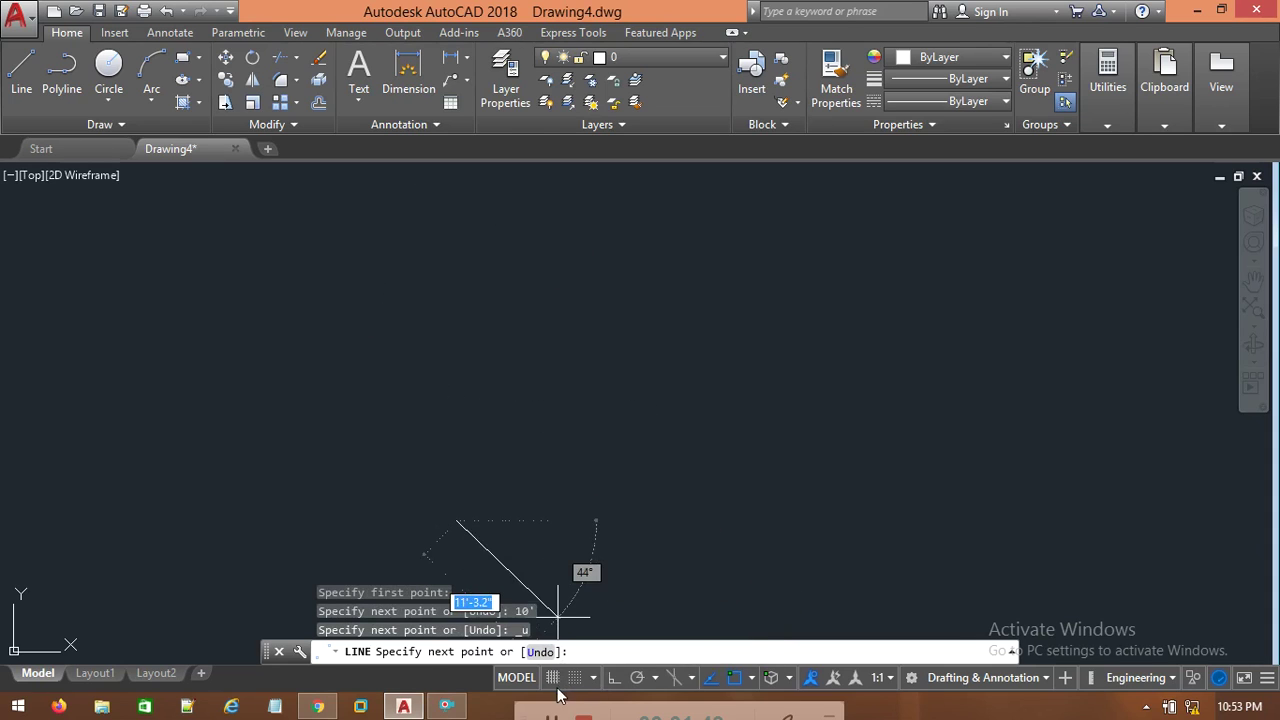
click(614, 678)
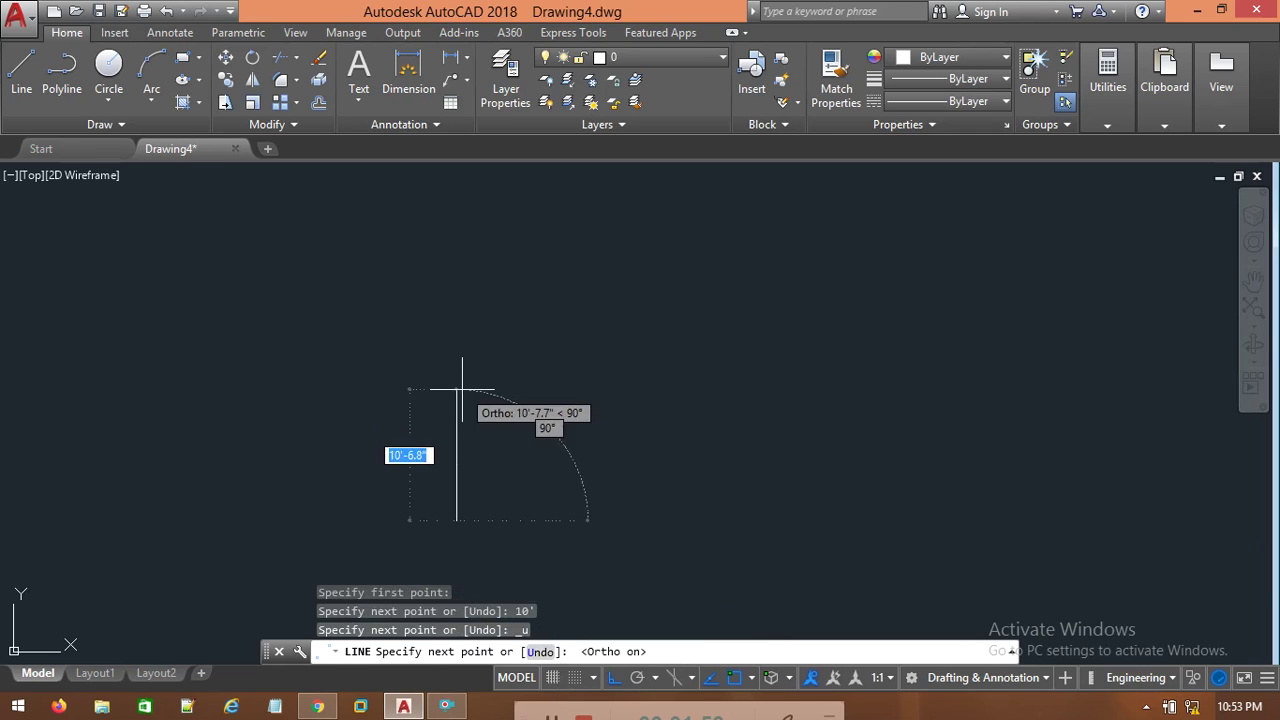
text(10')
key(Return)
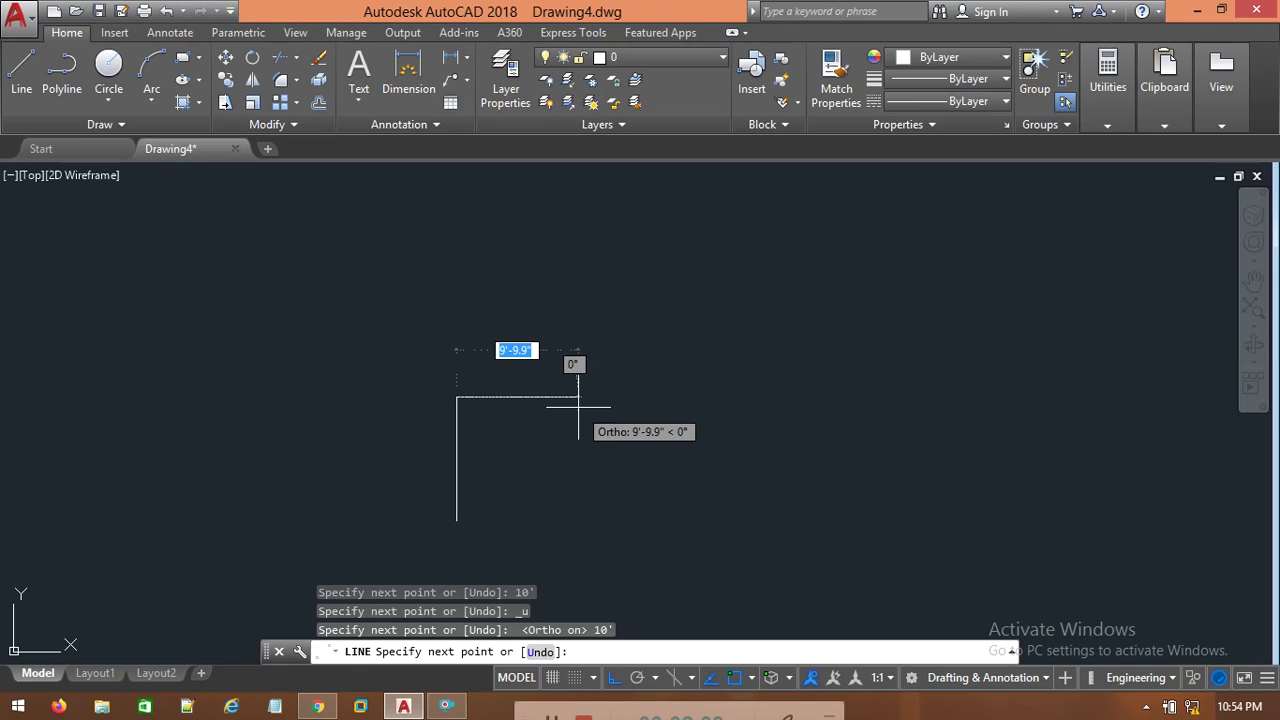
Continue the line 6'6" to the right and 10' straight down to form a three-sided outline, ending the command there.
text(6)
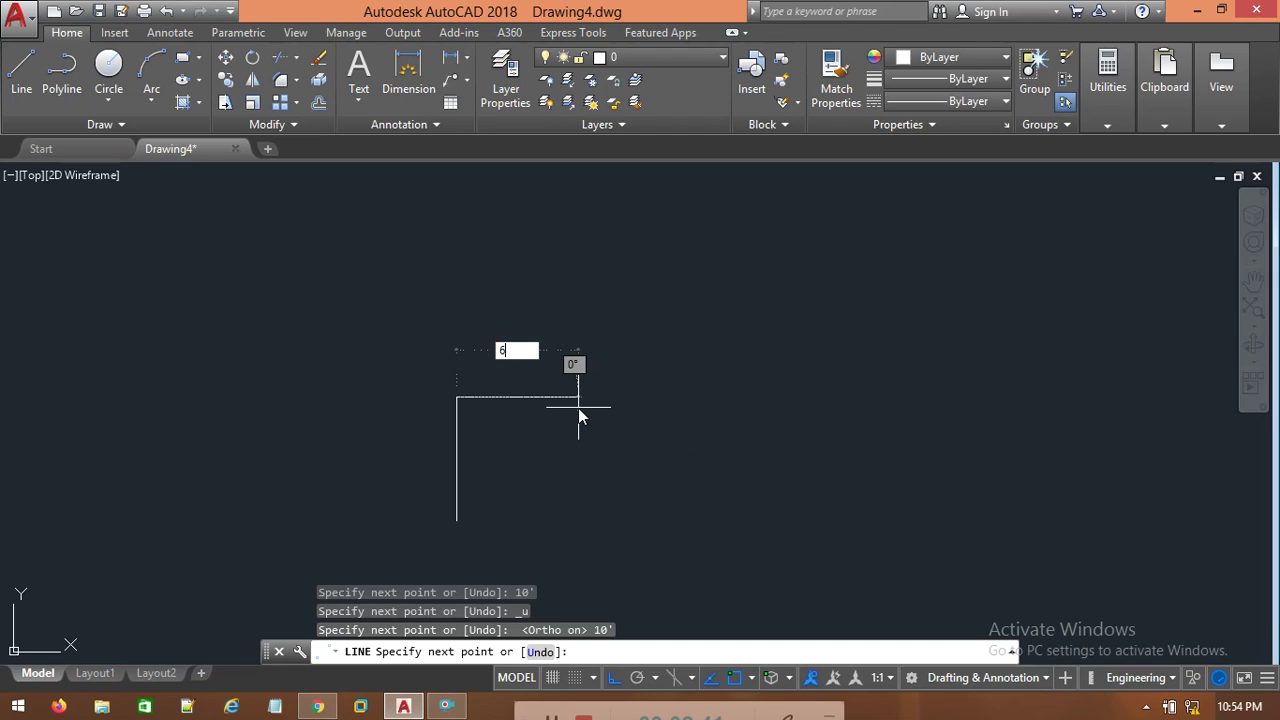
text('6")
key(Return)
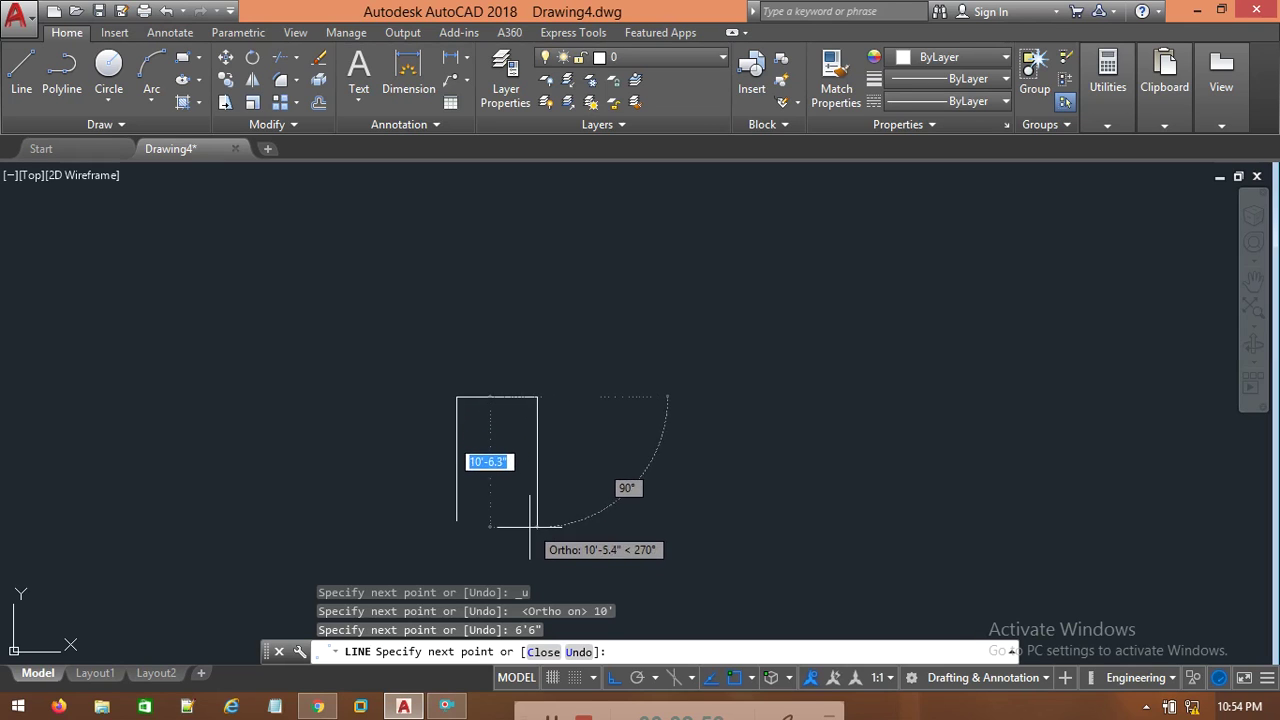
text(10)
key(Return)
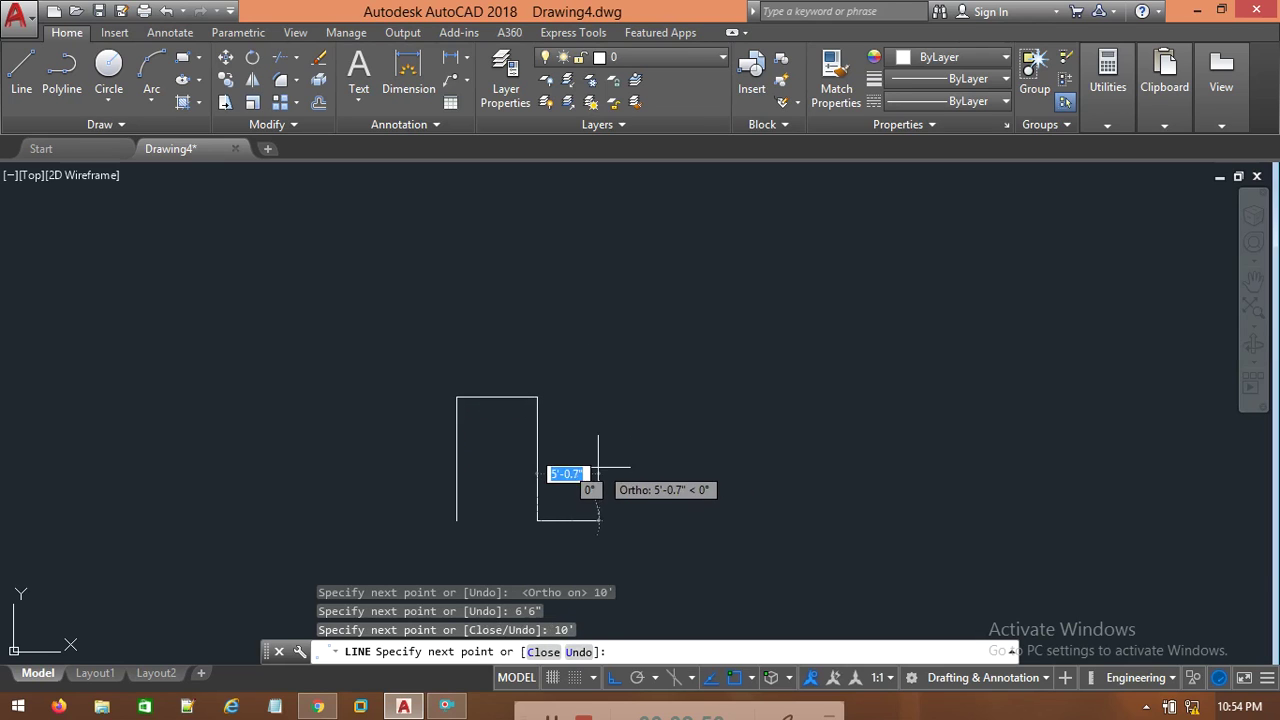
key(Escape)
click(408, 70)
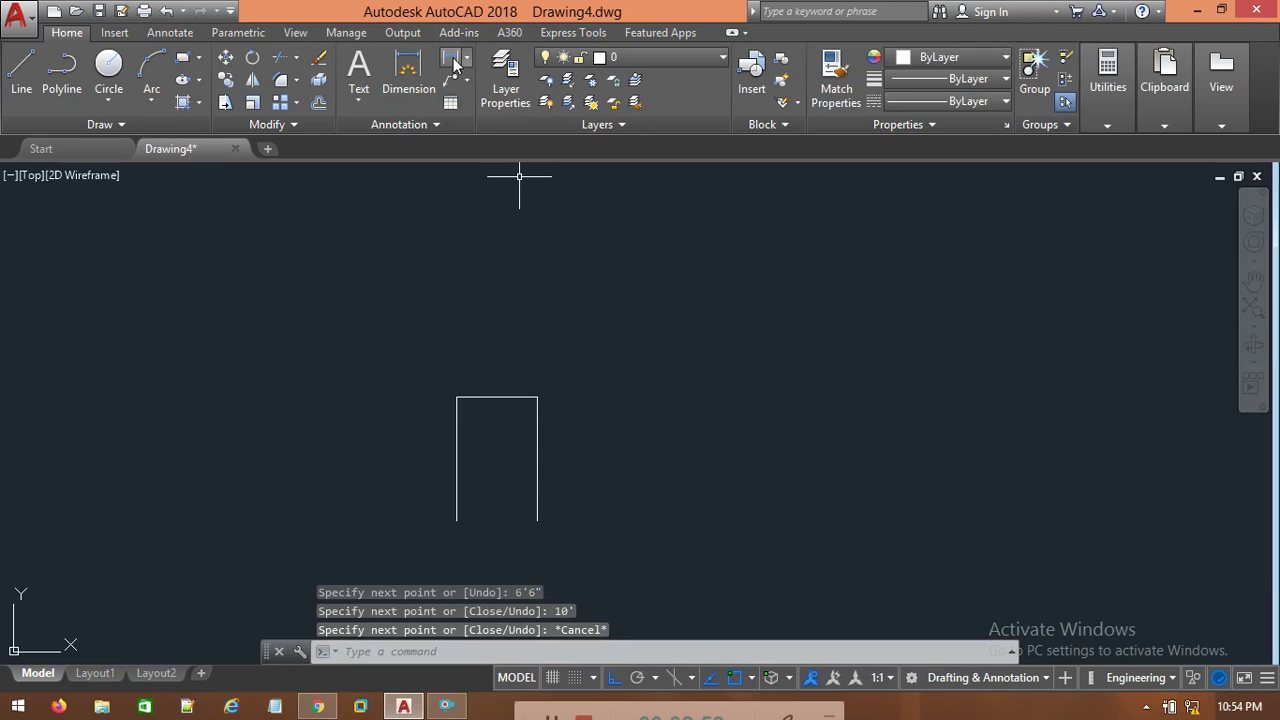
click(457, 397)
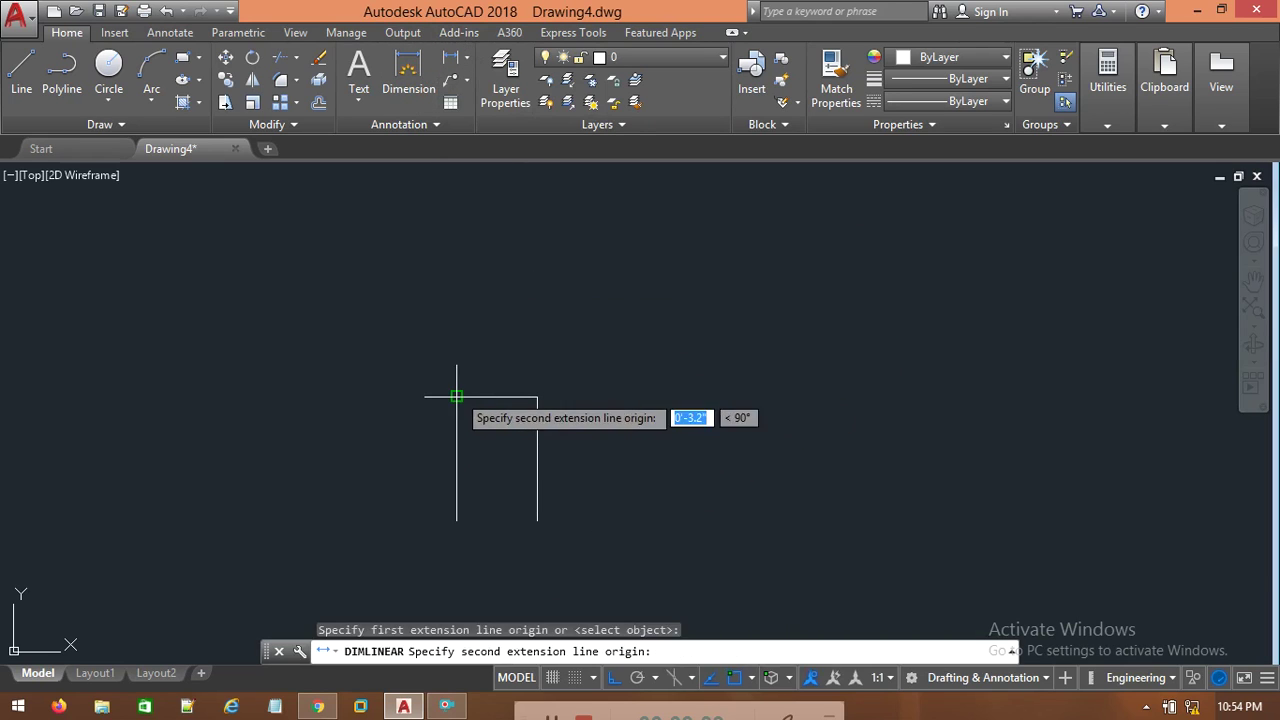
click(537, 397)
scroll(537, 323, down, 3)
scroll(536, 325, up, 2)
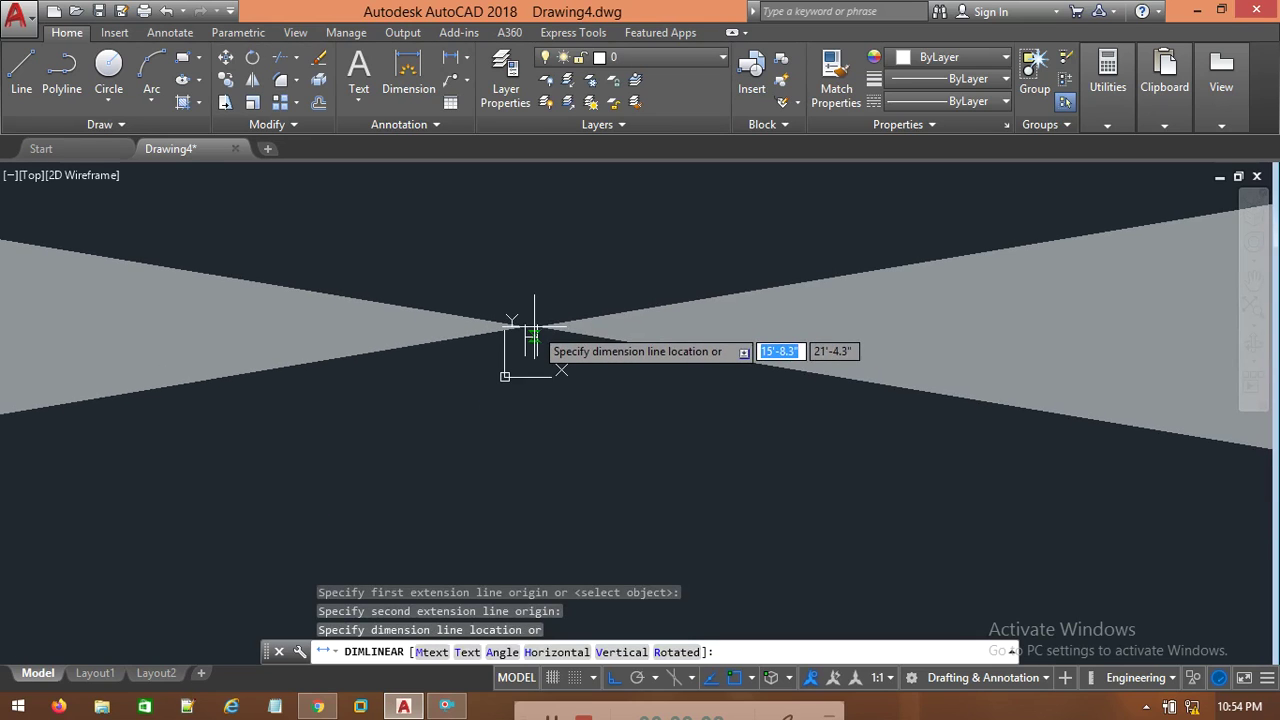
key(Escape)
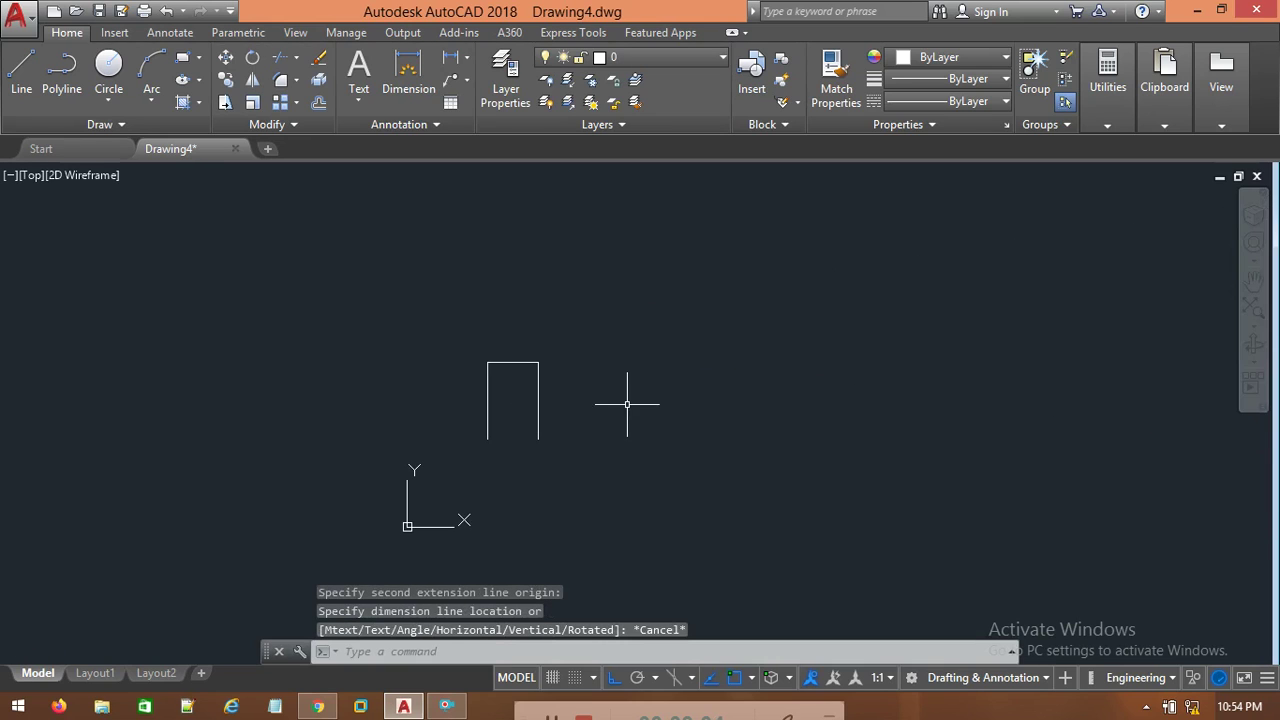
Override the current Standard dimension style with an arrow size of 1'.
text(dimst)
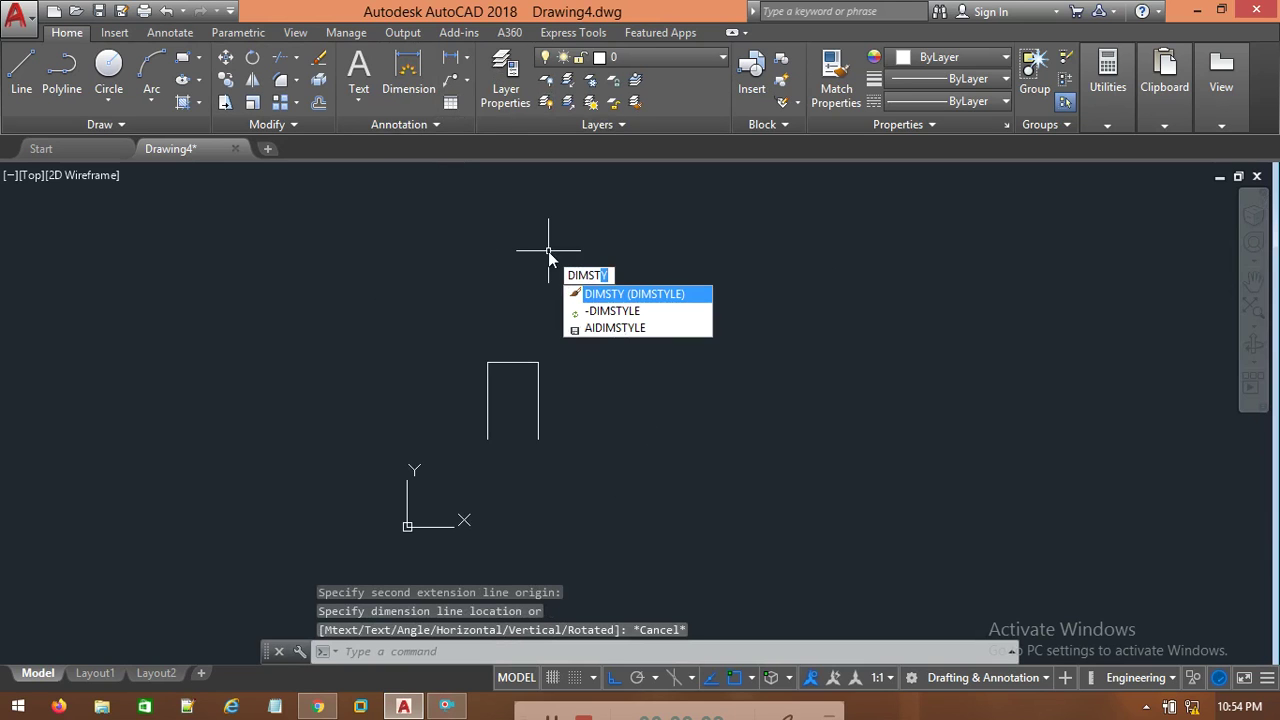
key(Return)
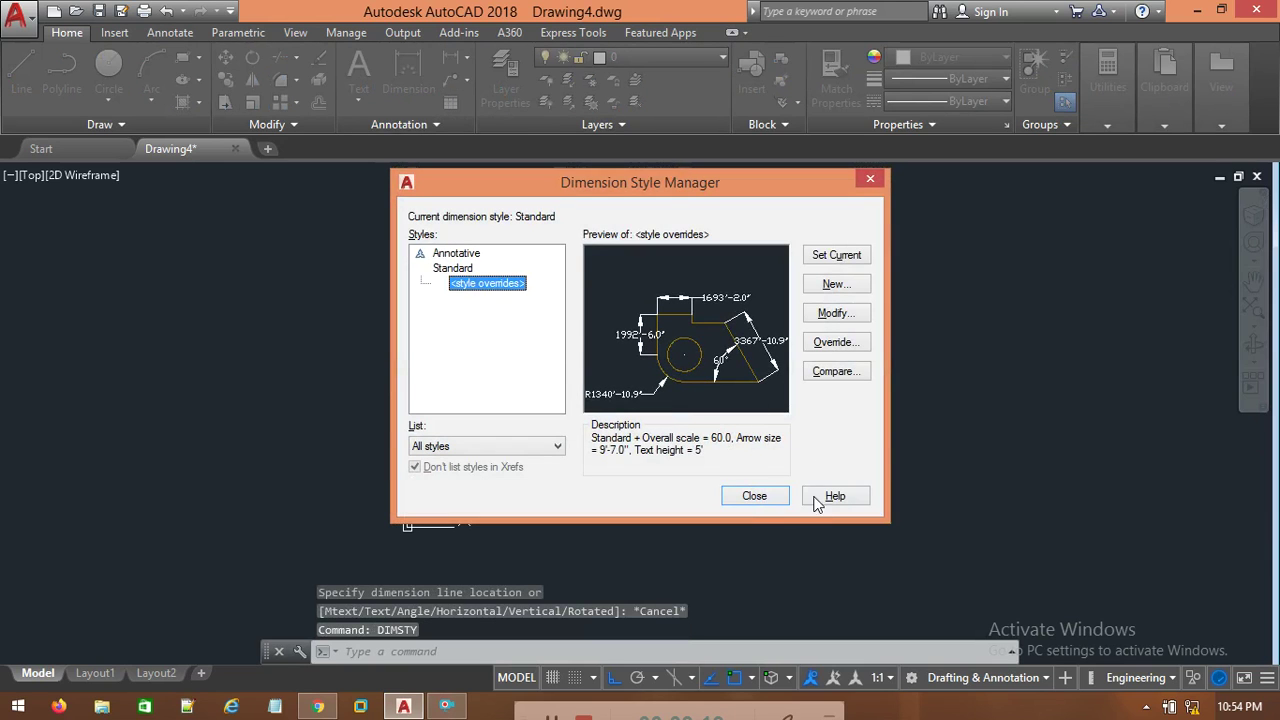
click(834, 341)
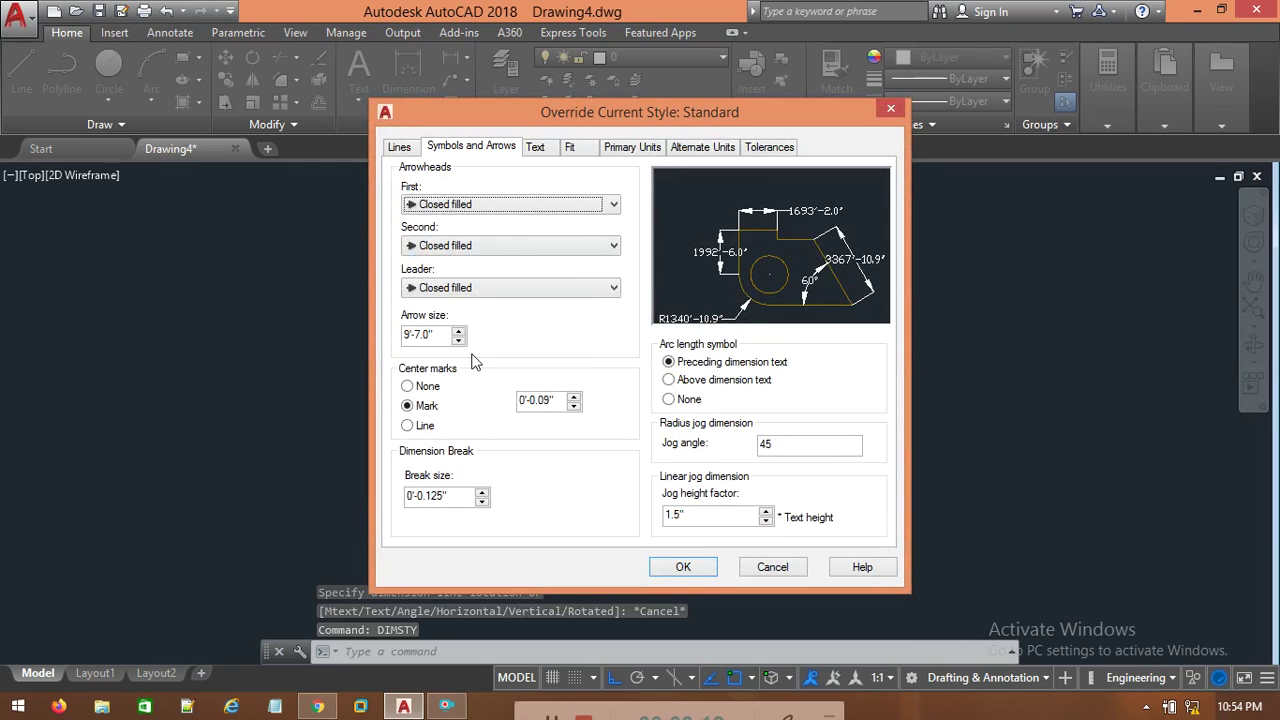
click(615, 148)
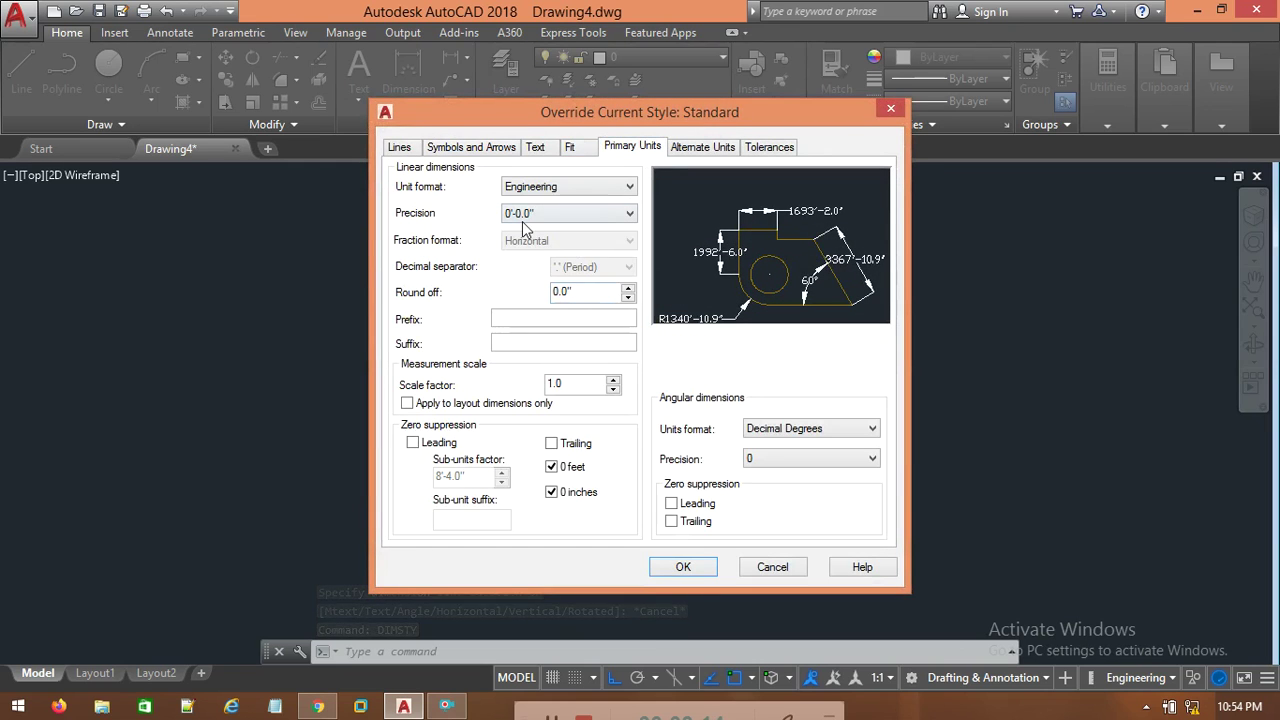
click(481, 152)
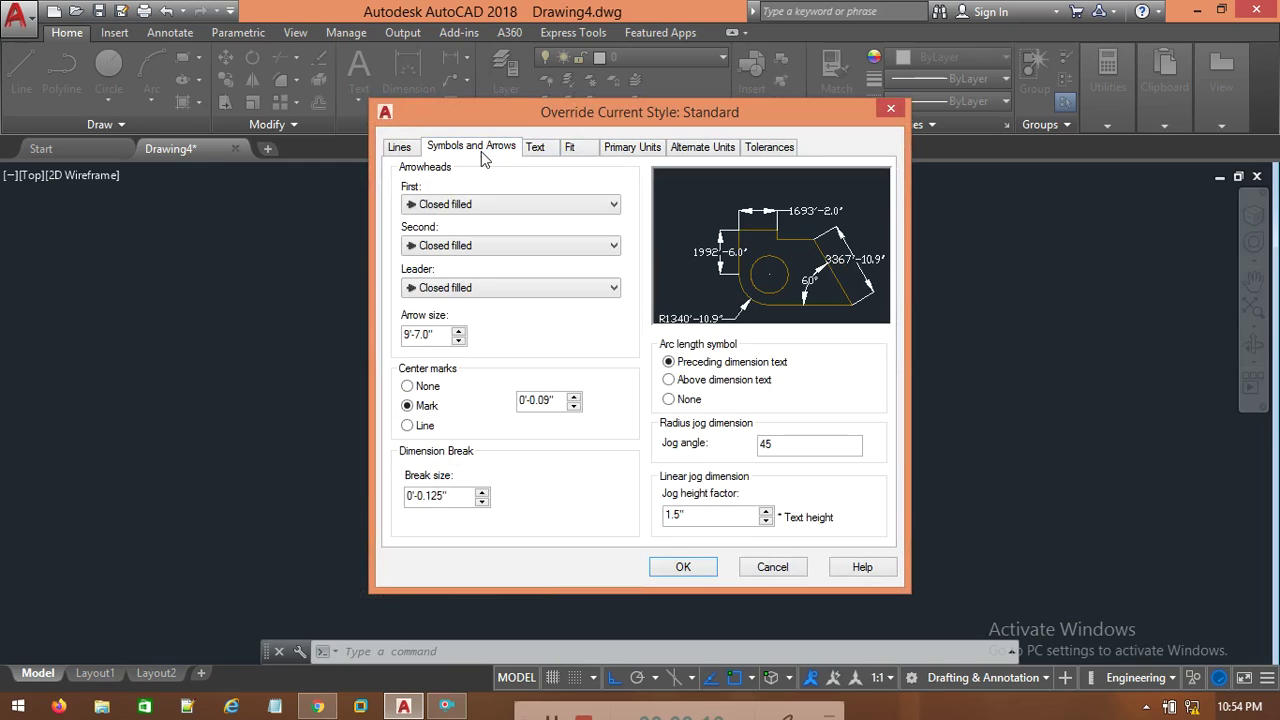
double_click(437, 334)
text(1')
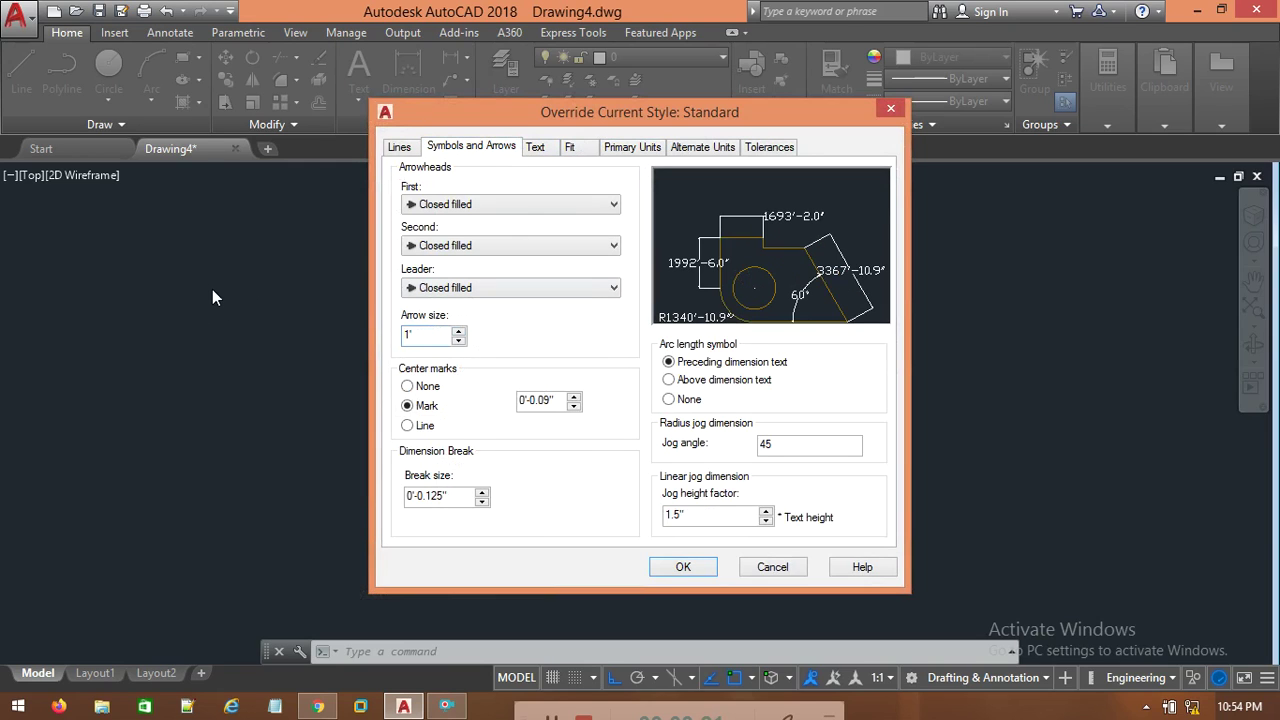
Set the dimension text height to 1' in the style override and close the Dimension Style Manager.
click(533, 147)
double_click(596, 281)
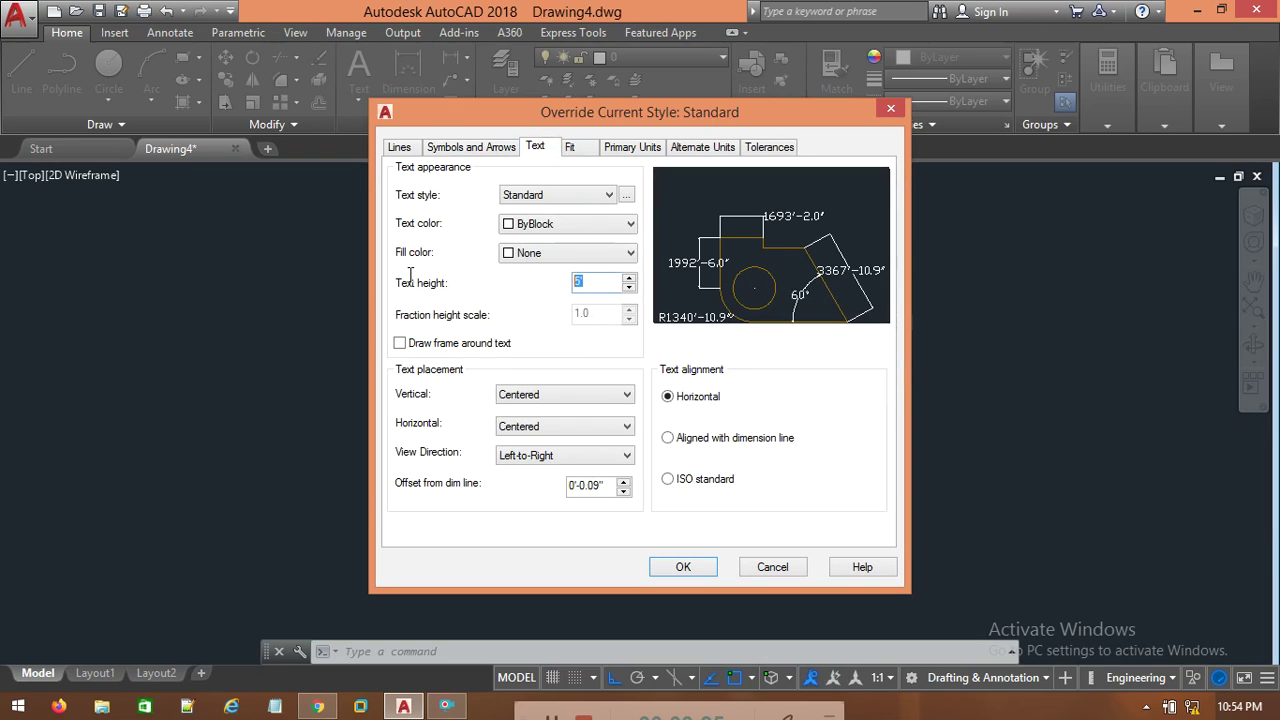
text(1')
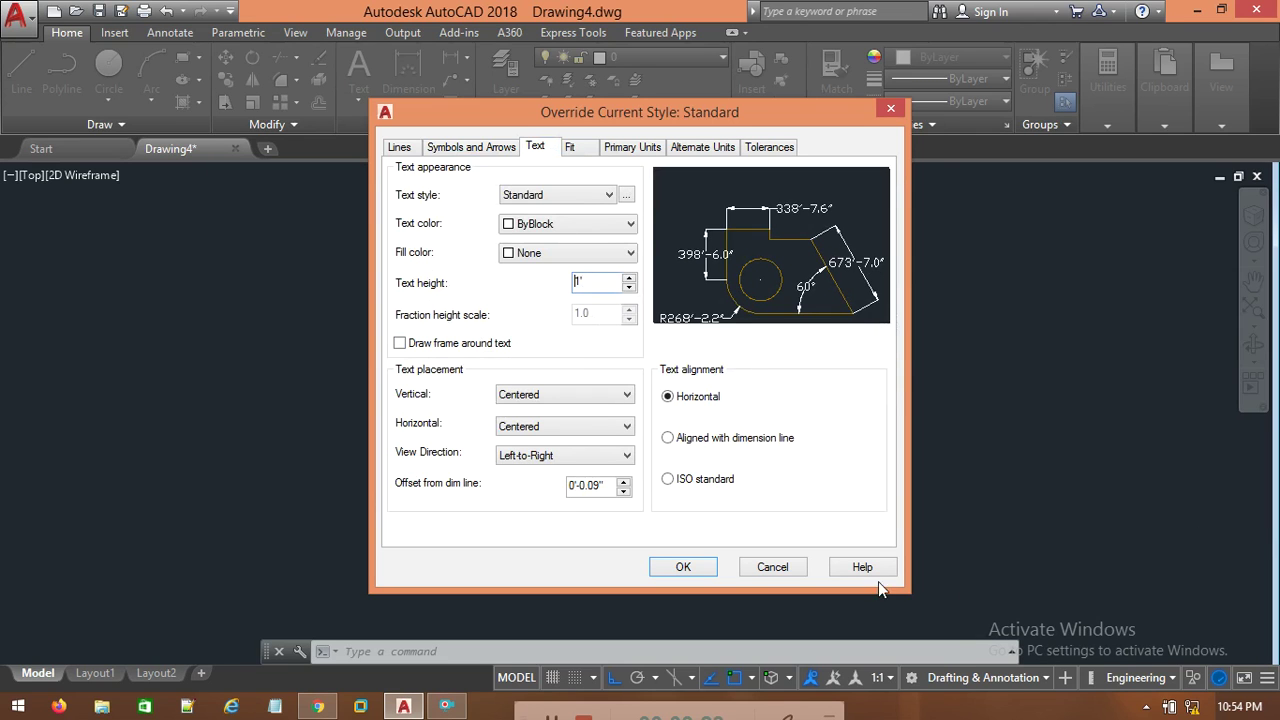
click(683, 567)
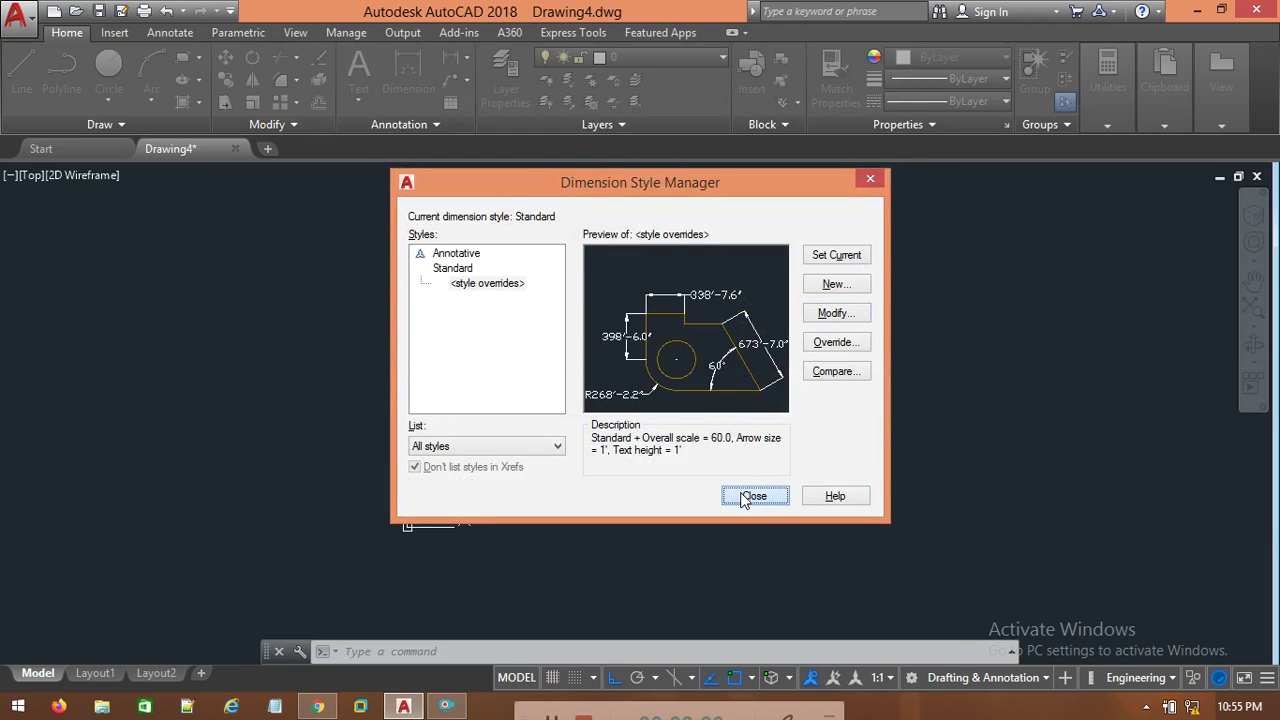
click(750, 496)
Try to place a linear dimension along the outline's top edge between its two corners.
scroll(494, 350, up, 5)
click(451, 57)
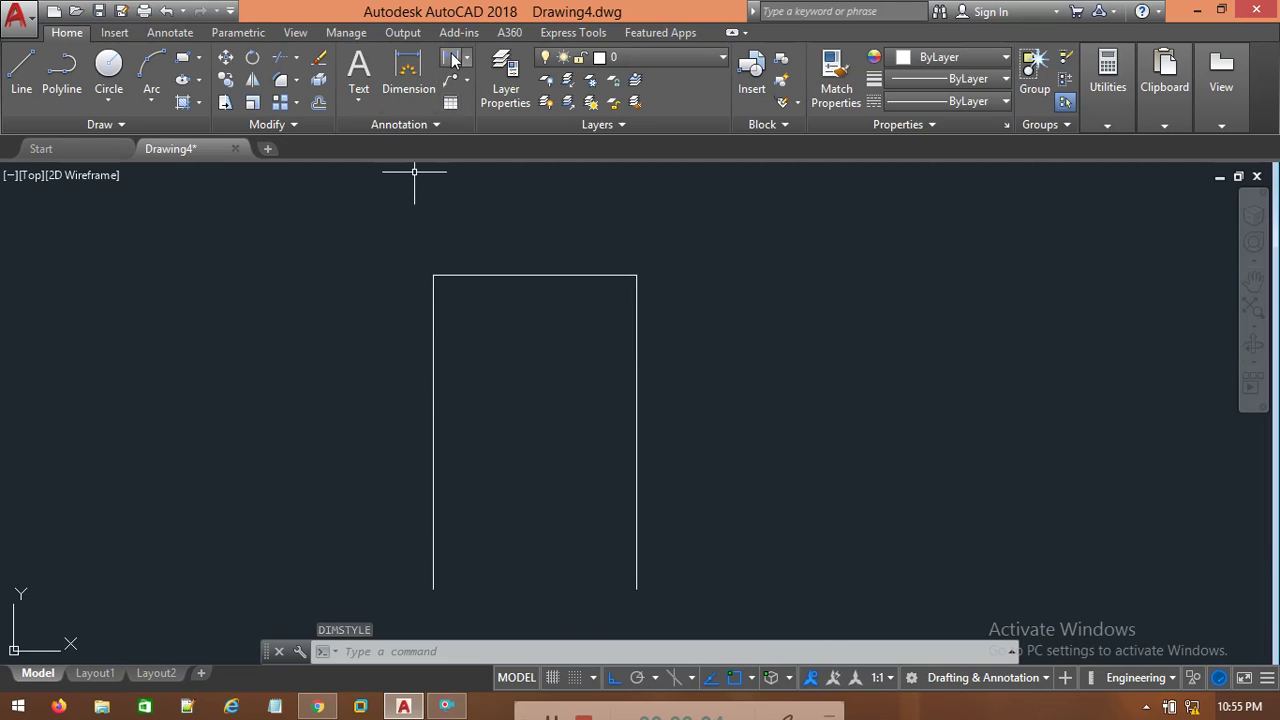
click(434, 274)
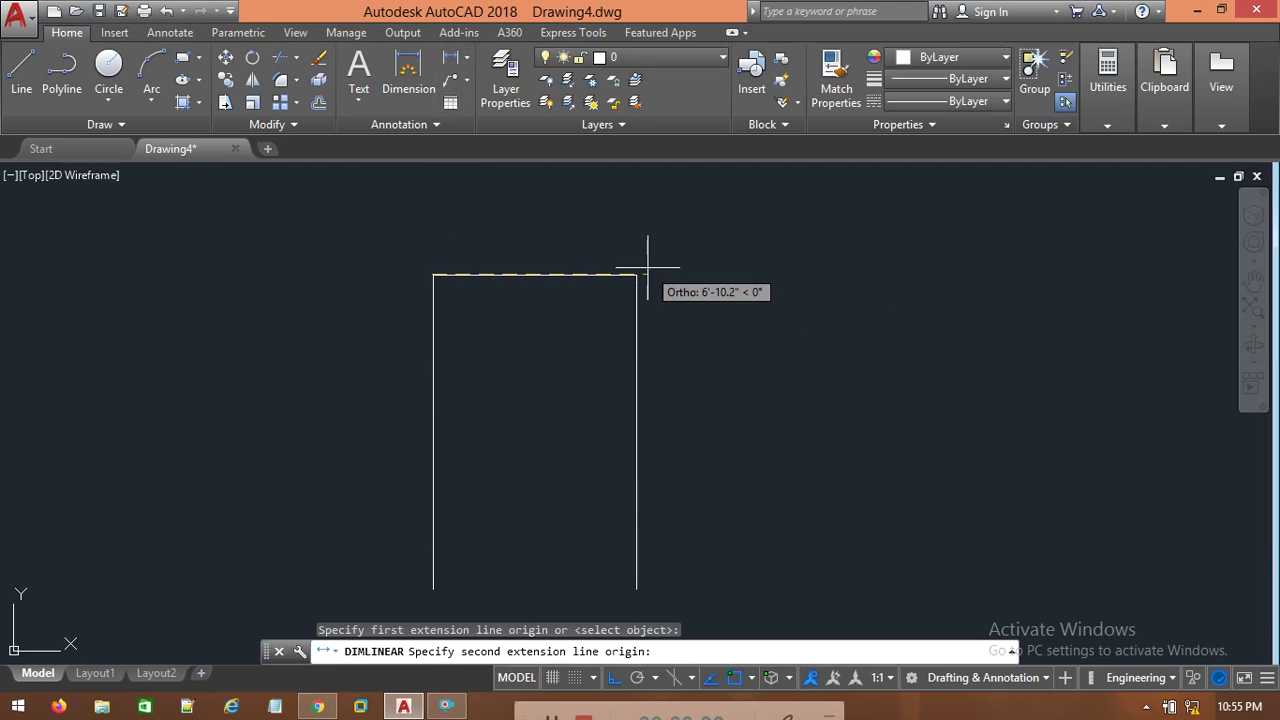
click(636, 274)
scroll(620, 240, down, 5)
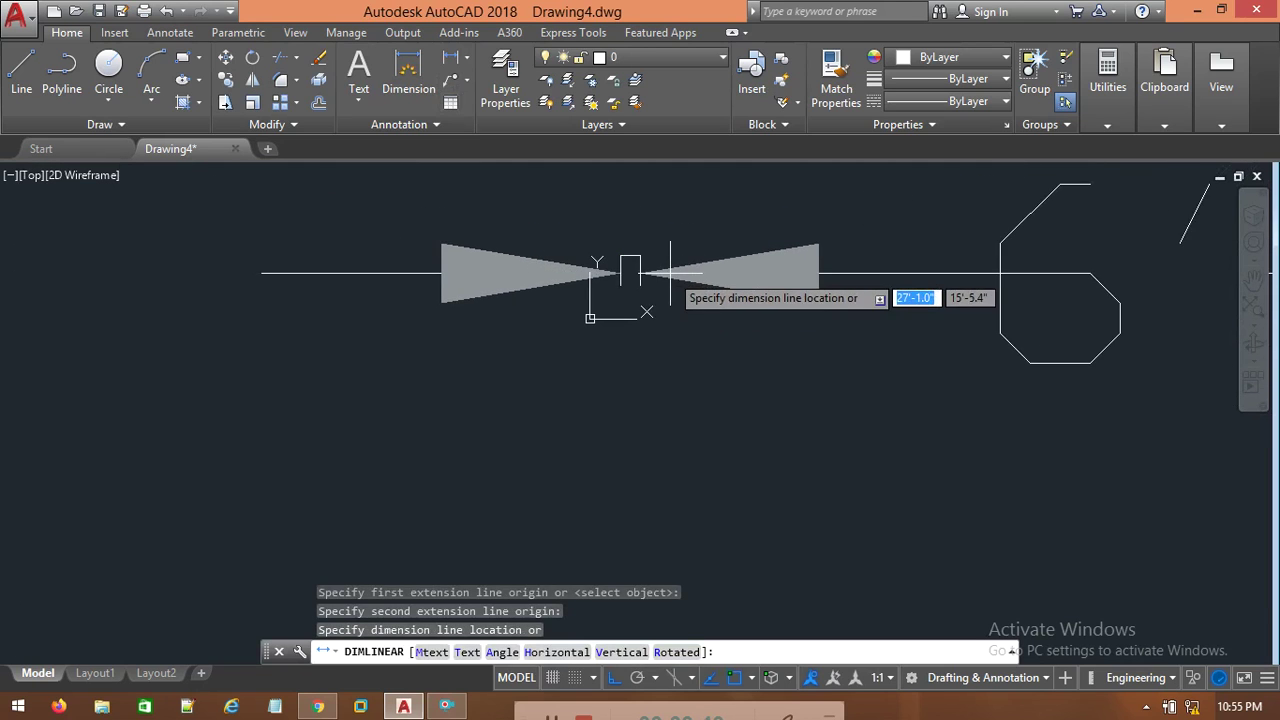
middle_drag(957, 280, 831, 323)
scroll(911, 343, up, 2)
scroll(797, 360, down, 2)
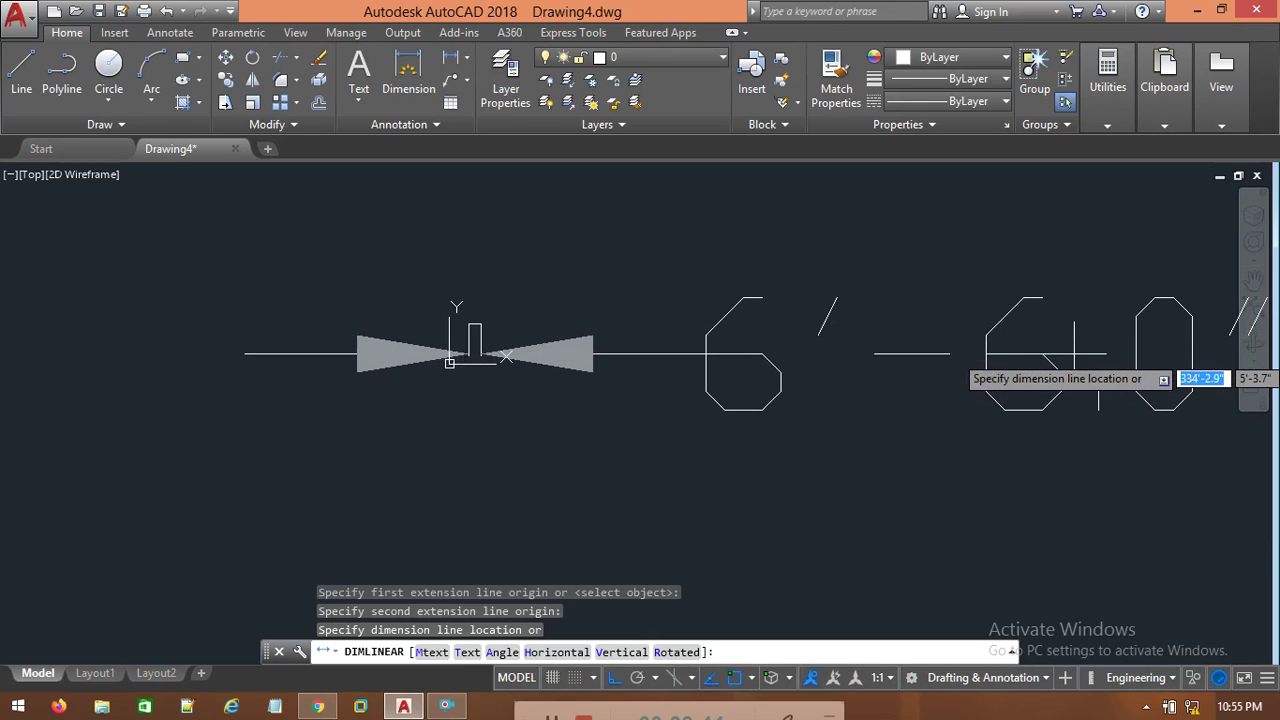
key(Escape)
Review the drawing units and the base angle direction settings, leaving both without changes.
scroll(561, 363, up, 4)
scroll(446, 333, up, 3)
mouse_move(446, 333)
middle_down()
mouse_move(806, 400)
mouse_move(928, 449)
middle_up()
scroll(876, 420, up, 2)
middle_drag(759, 350, 774, 429)
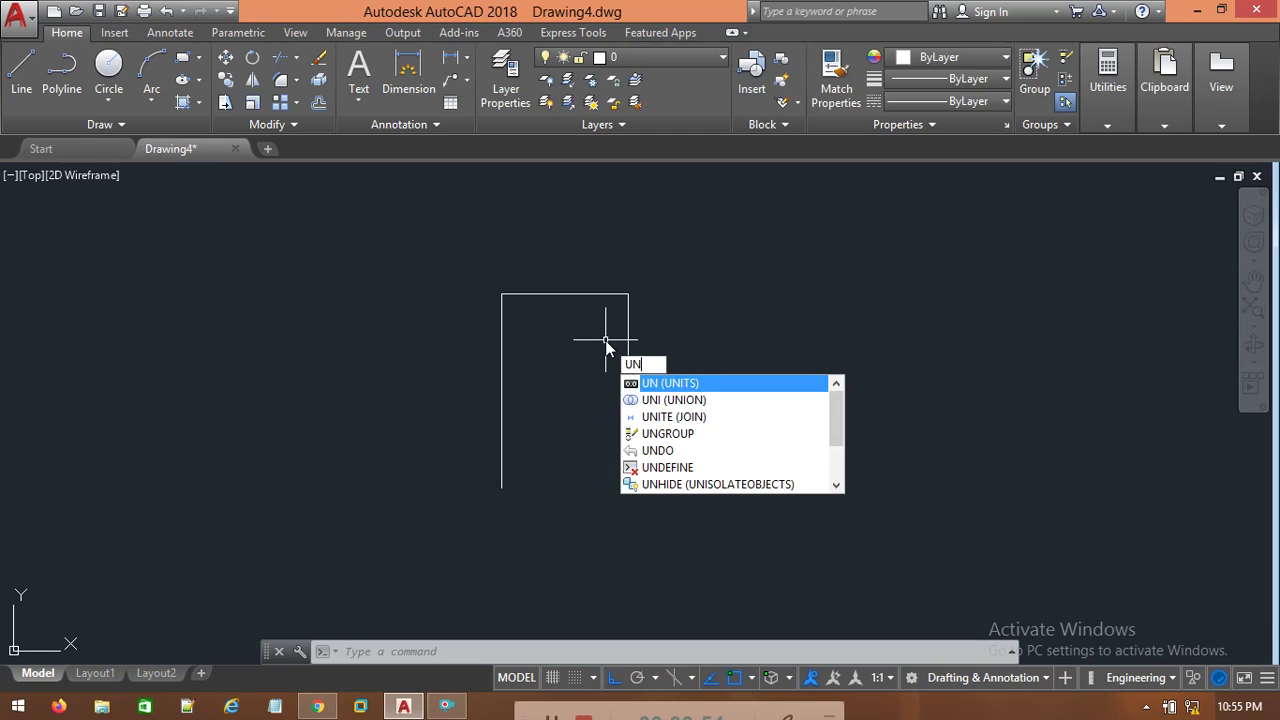
key(Return)
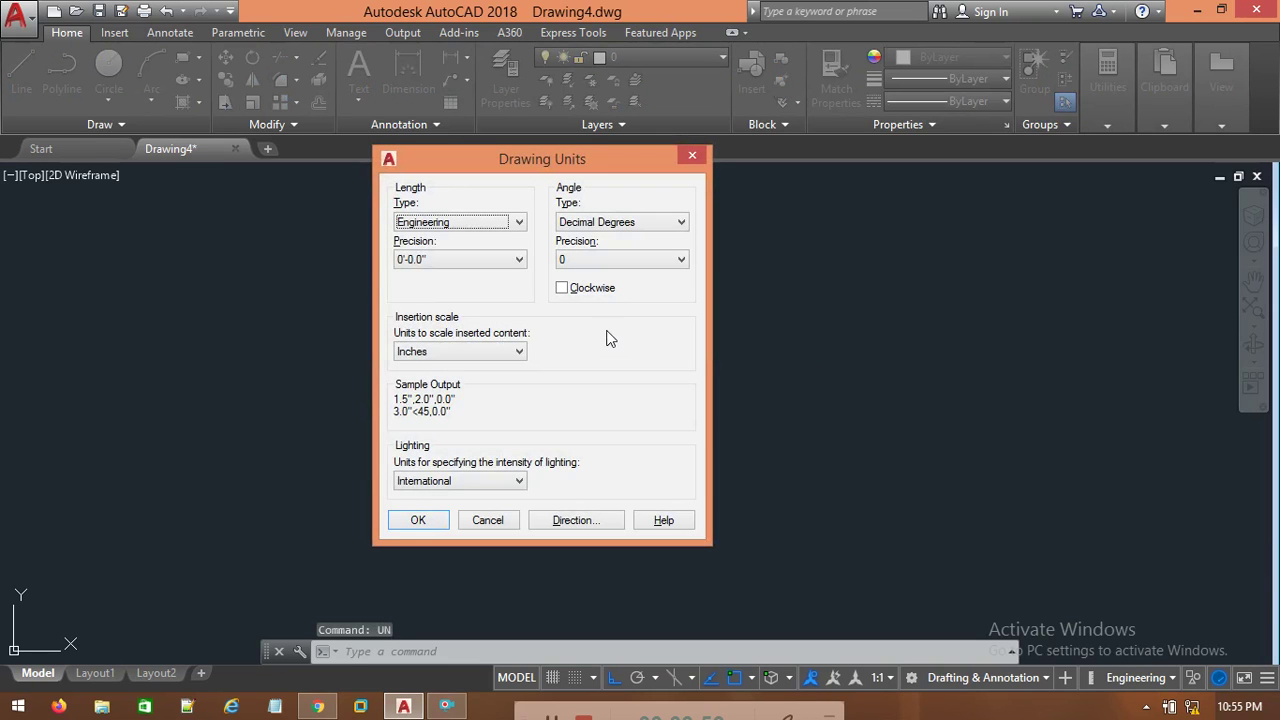
click(567, 521)
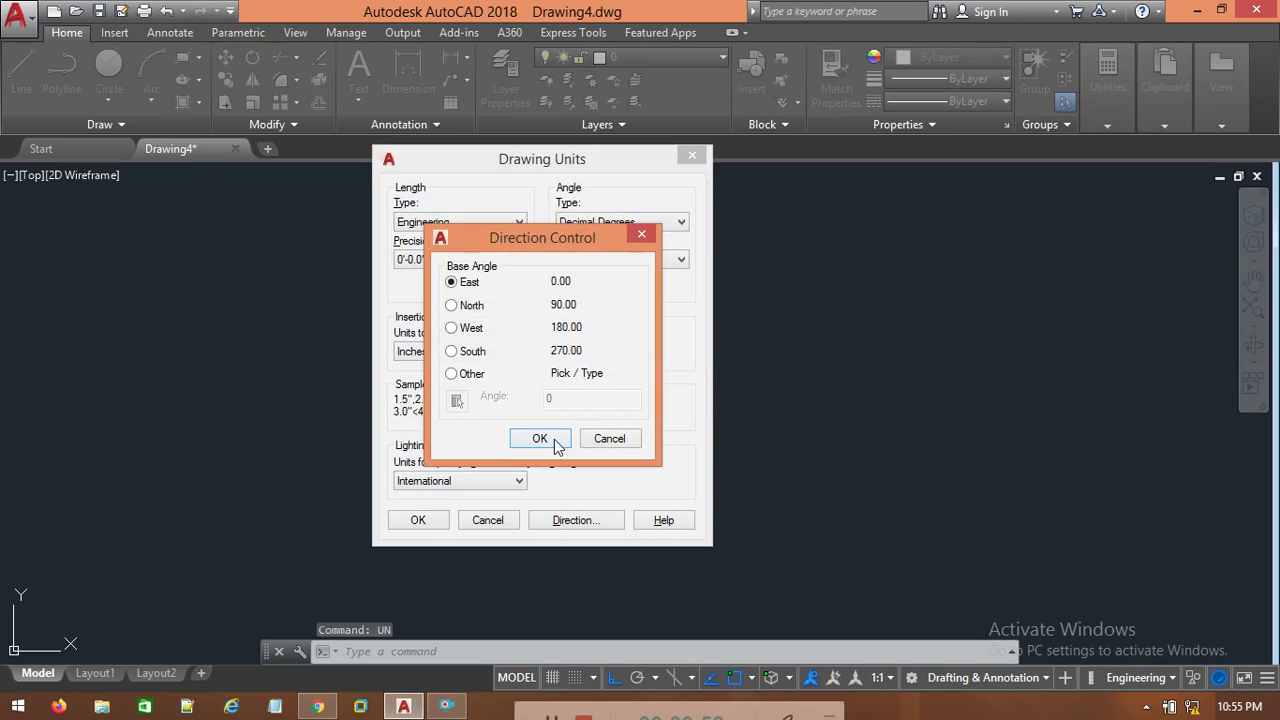
click(628, 440)
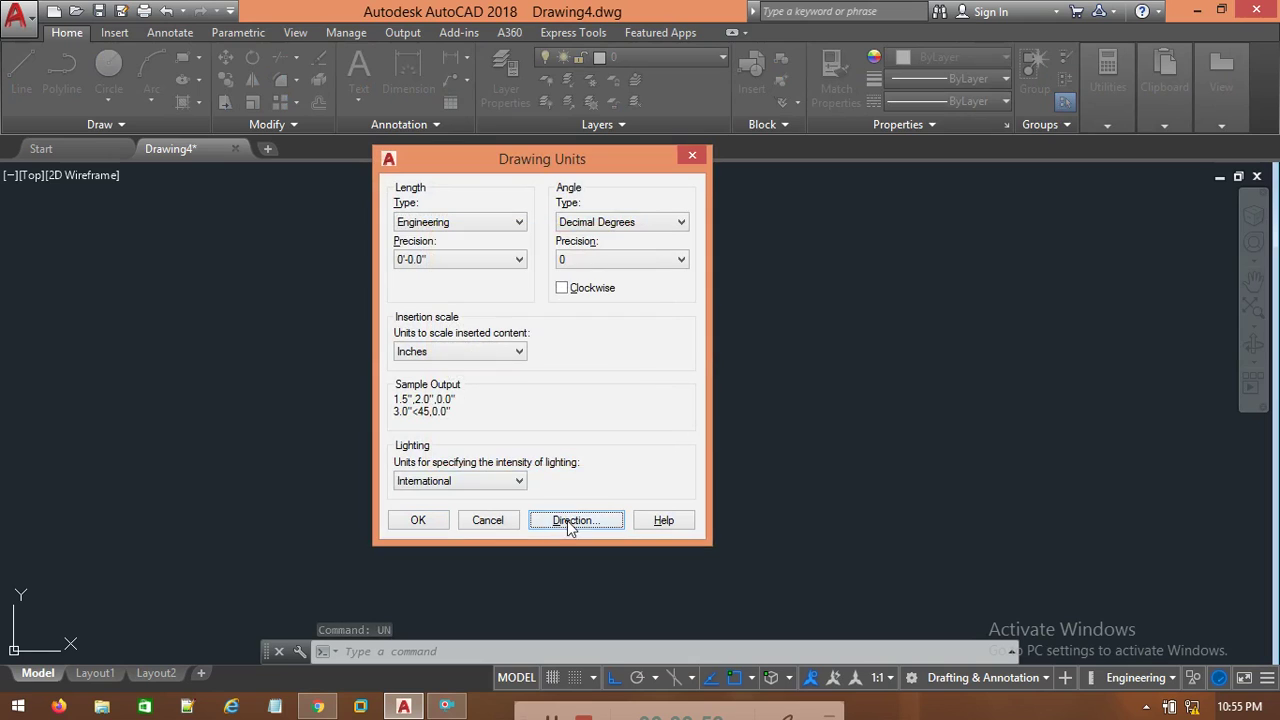
click(488, 521)
Check the primary units settings of the Standard dimension style override and close the Dimension Style Manager without changes.
text(d)
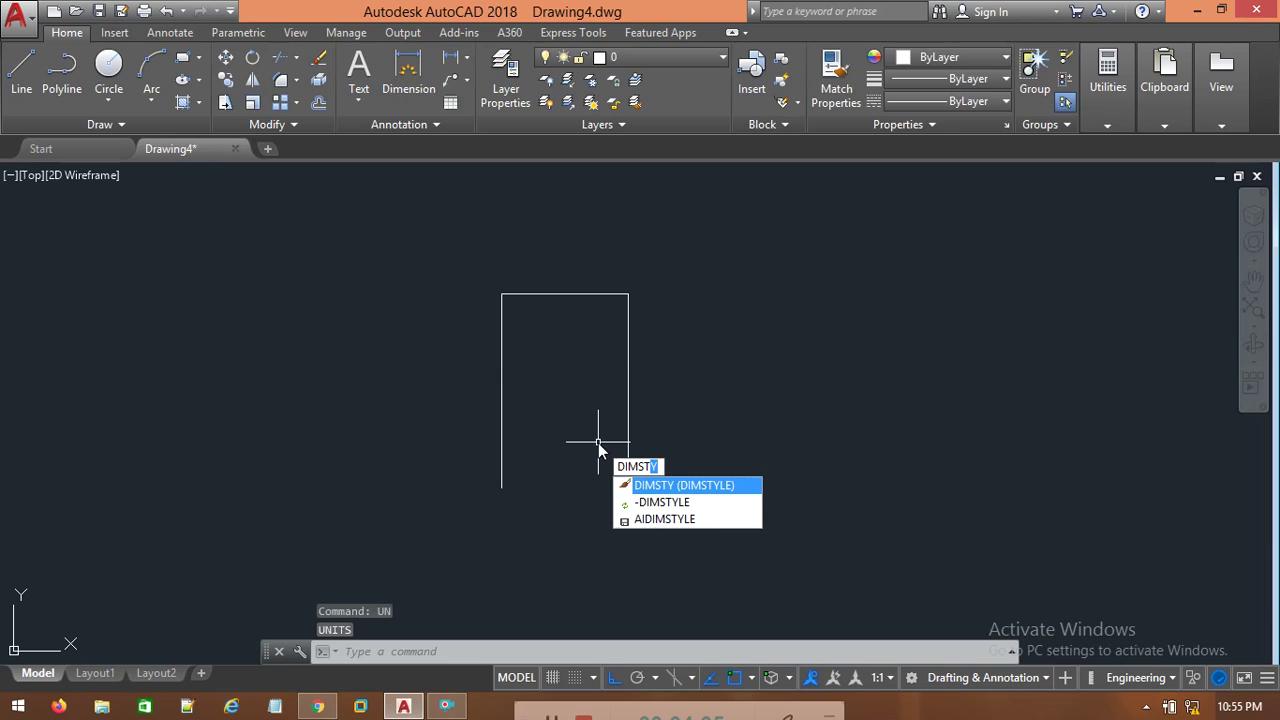
key(Return)
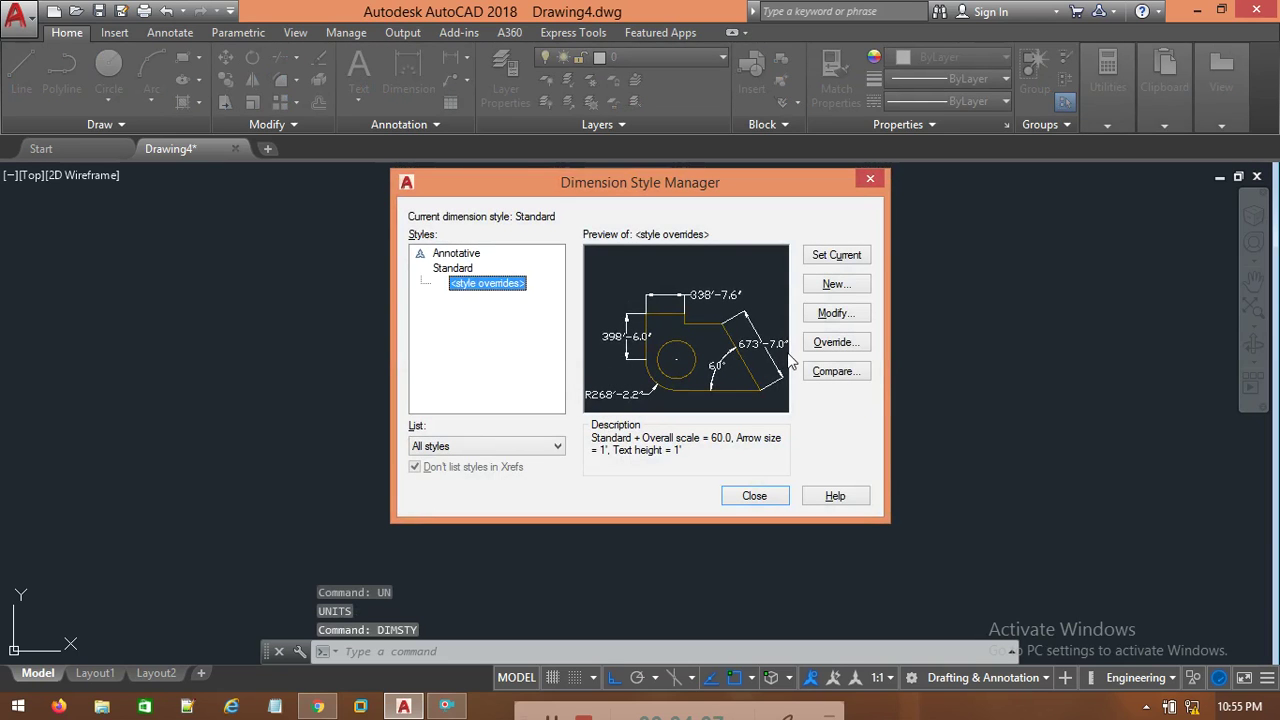
click(836, 313)
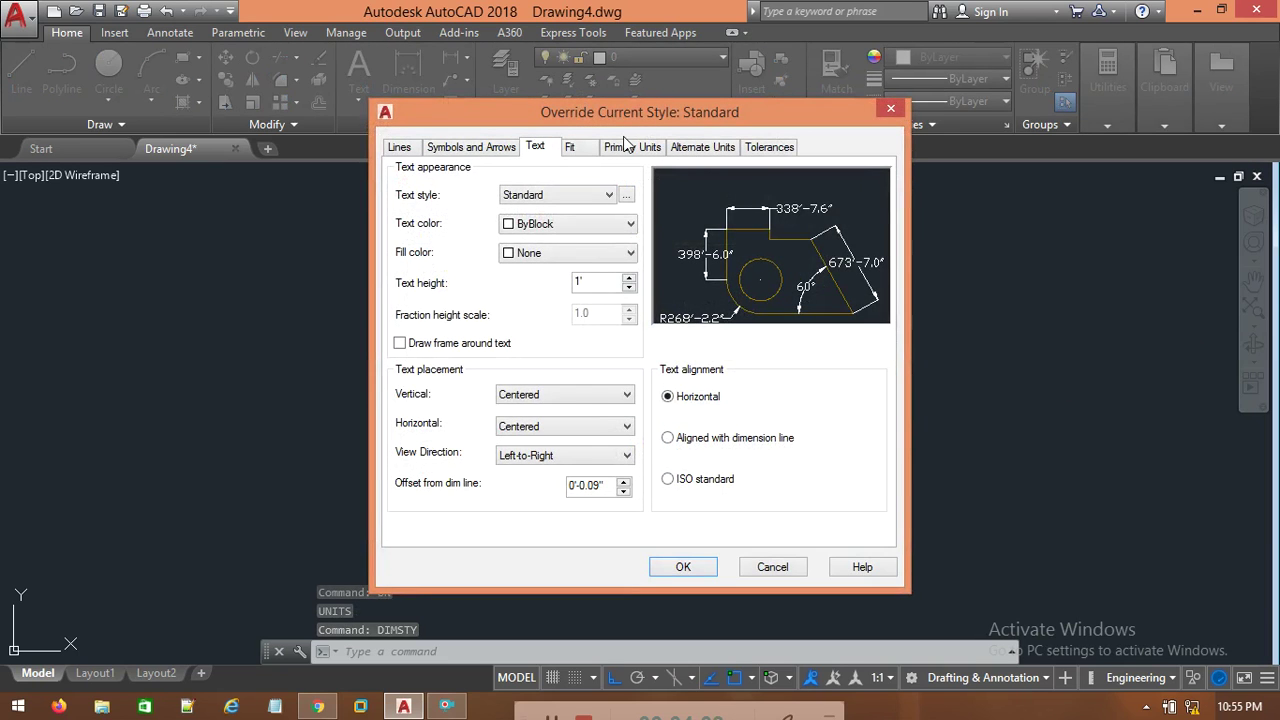
click(634, 148)
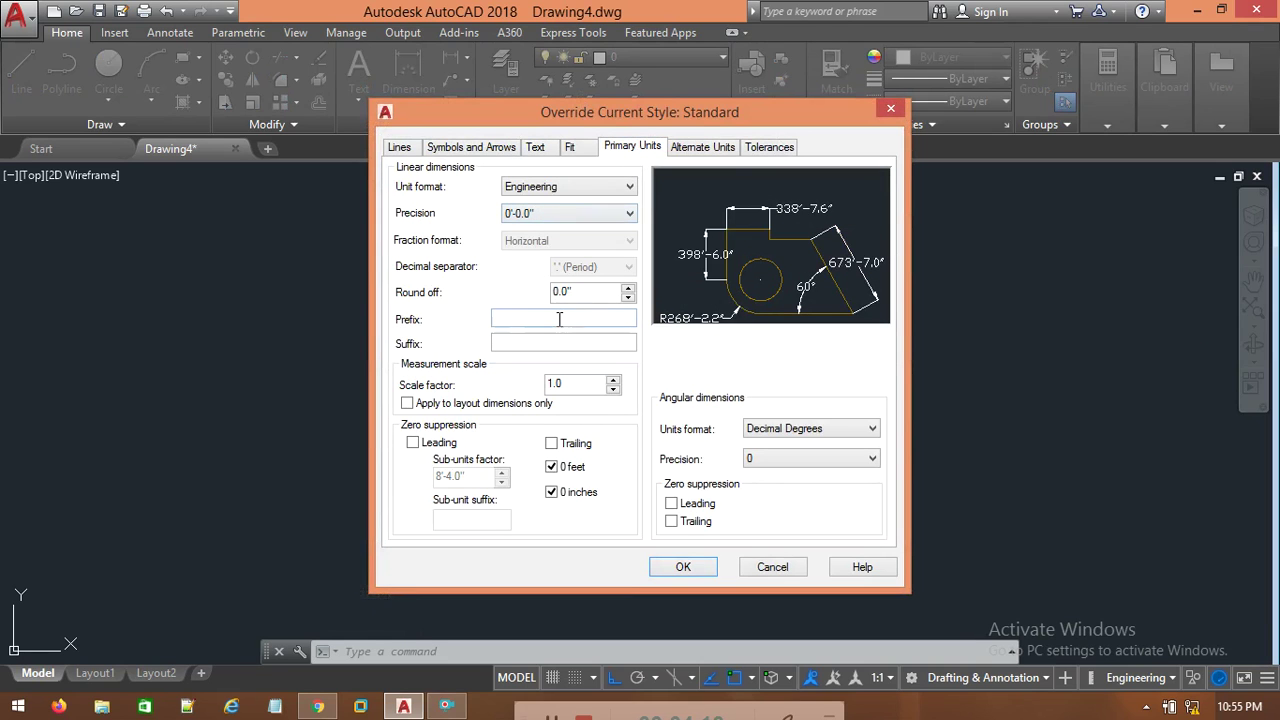
click(775, 567)
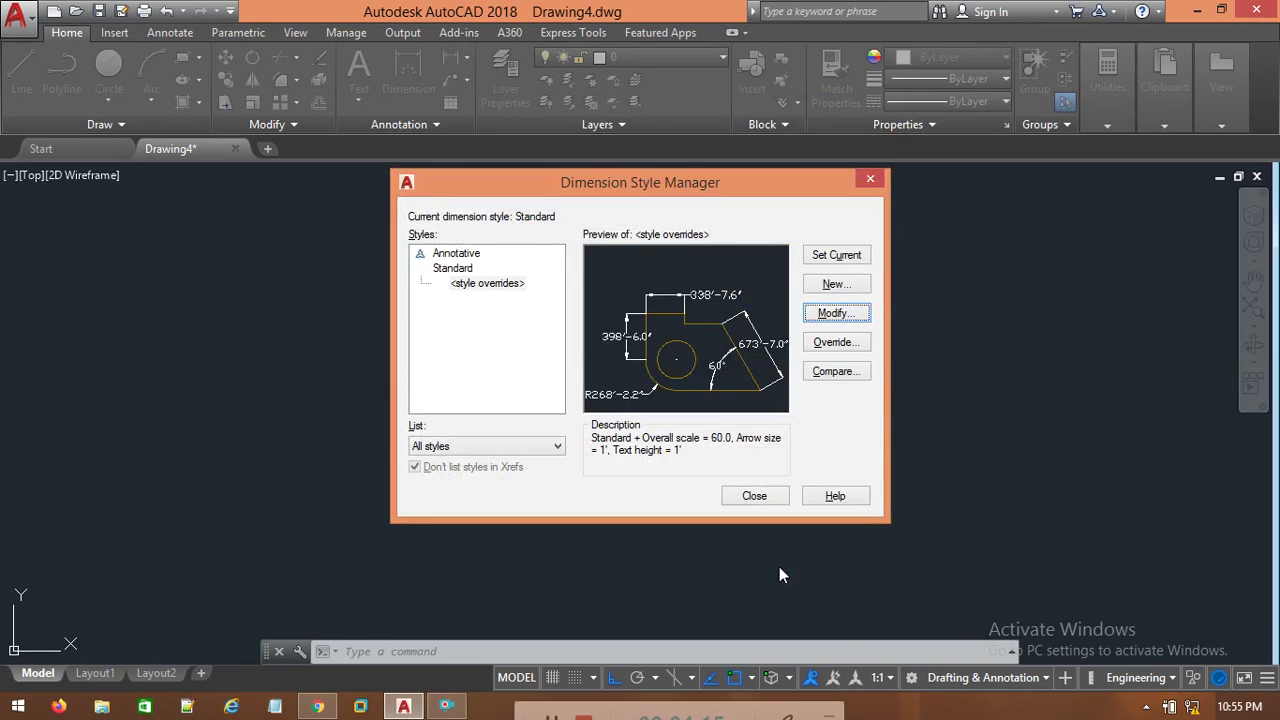
click(755, 496)
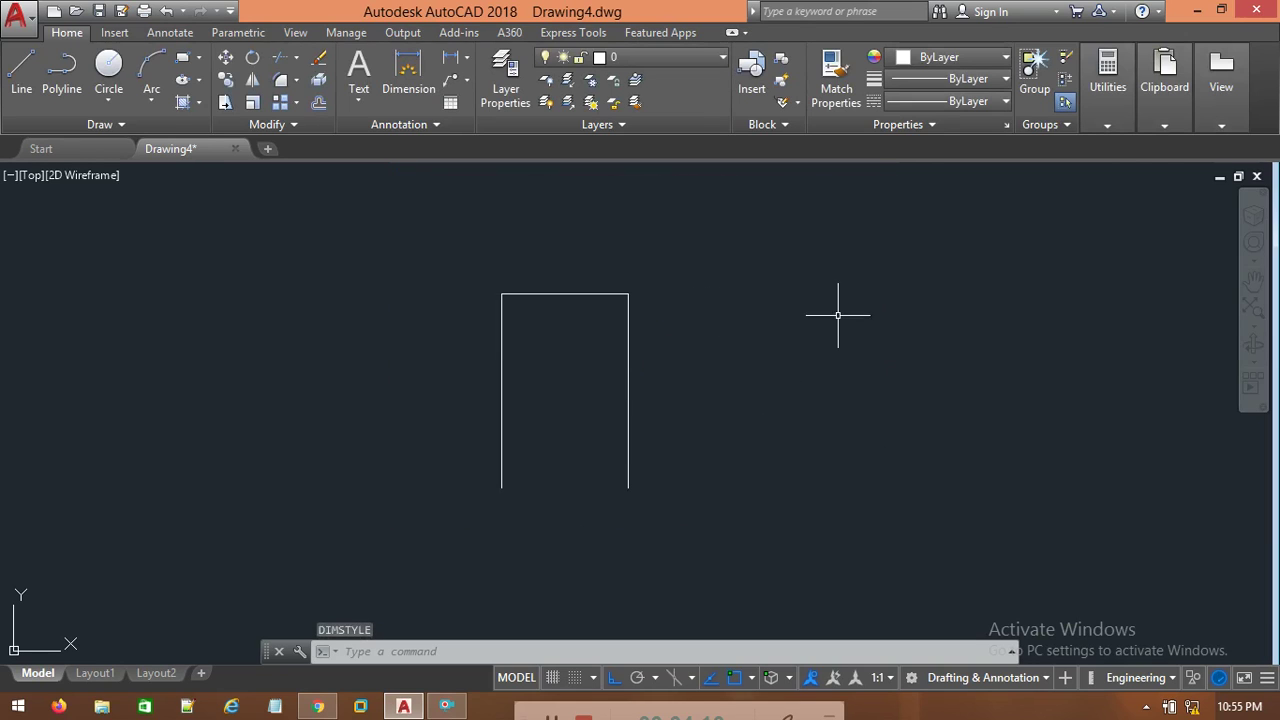
Set the overall dimension scale (DIMSCALE) to 1'.
text(dimsca)
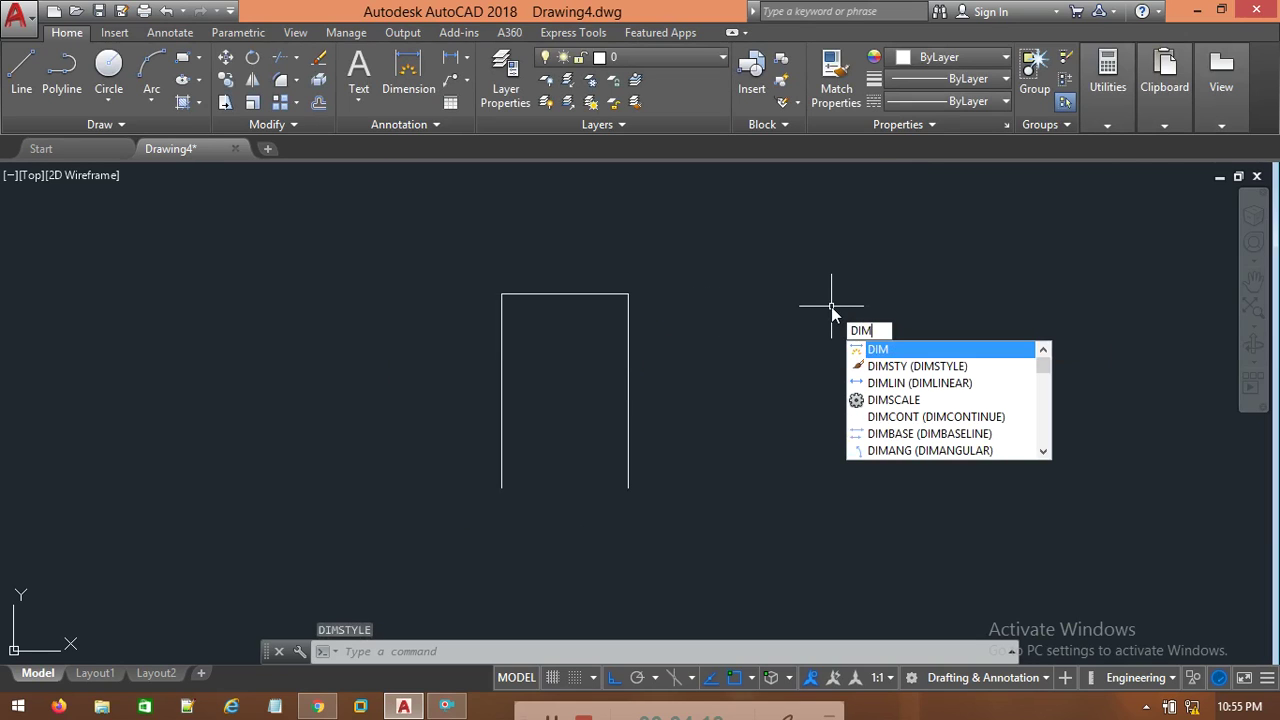
text(le)
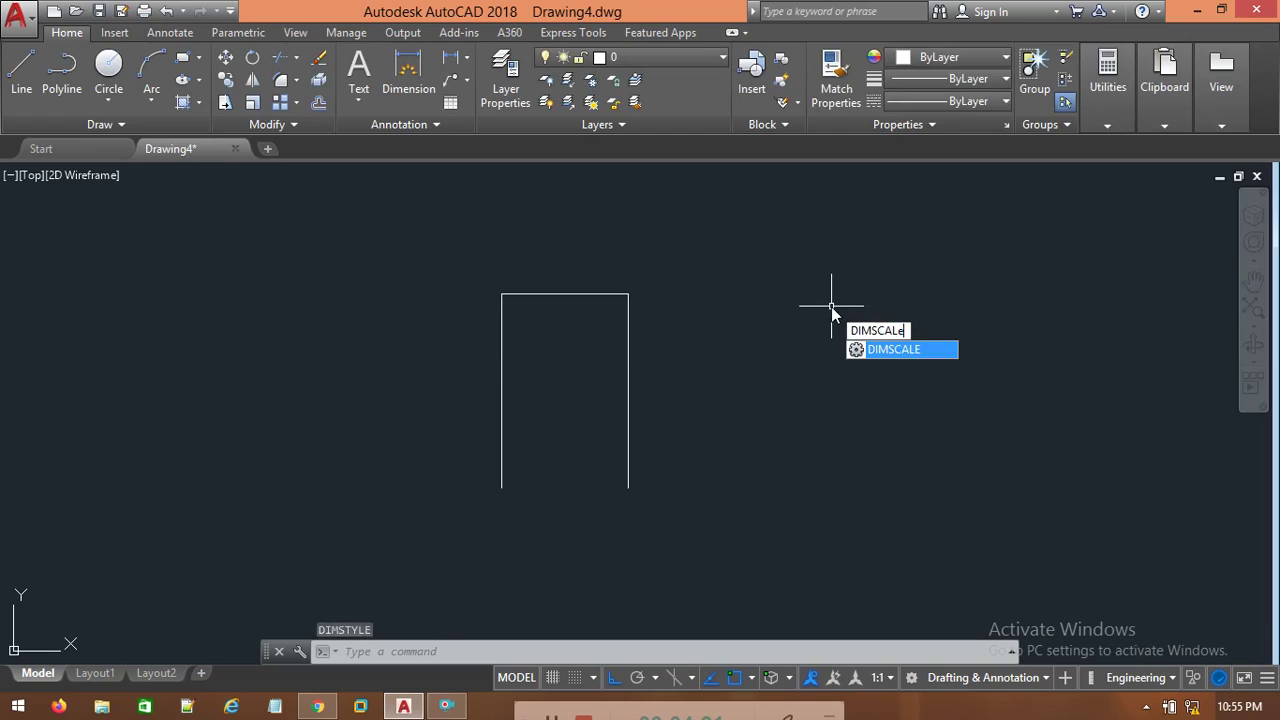
key(Return)
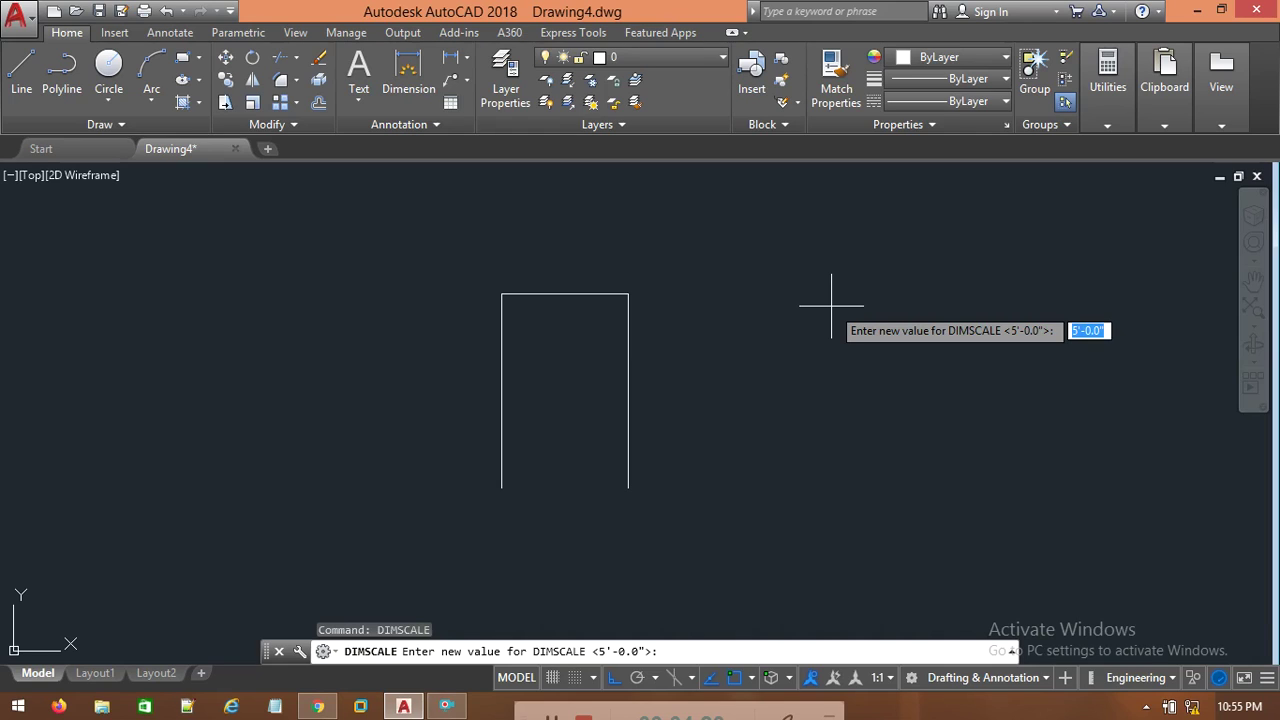
text(1)
key(Return)
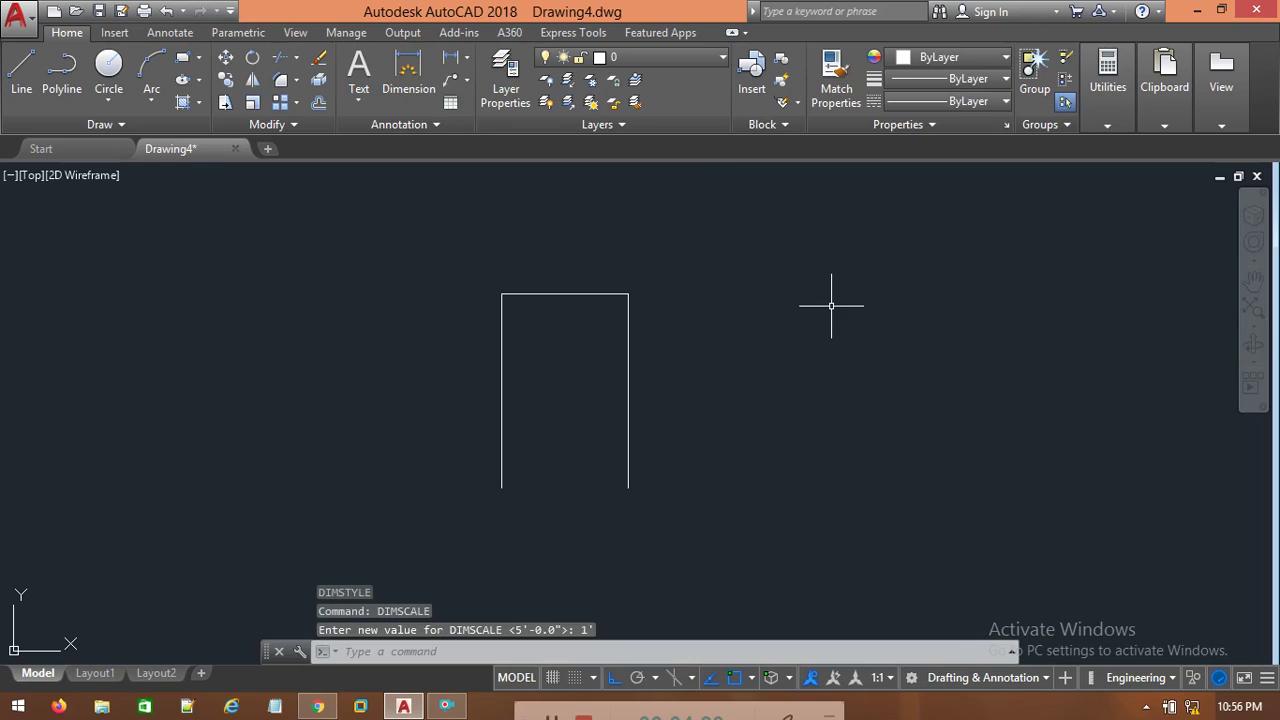
Try again to dimension the outline's top edge with a linear dimension at the new dimension scale.
click(432, 78)
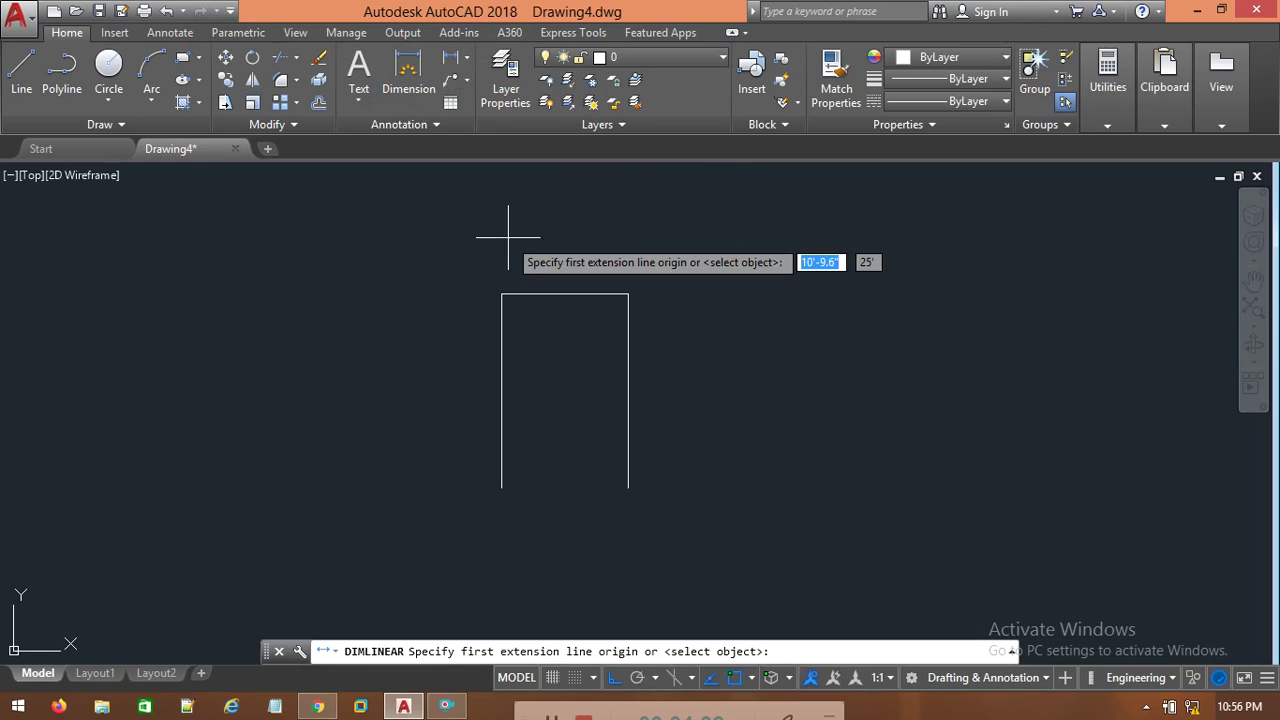
click(502, 294)
click(628, 294)
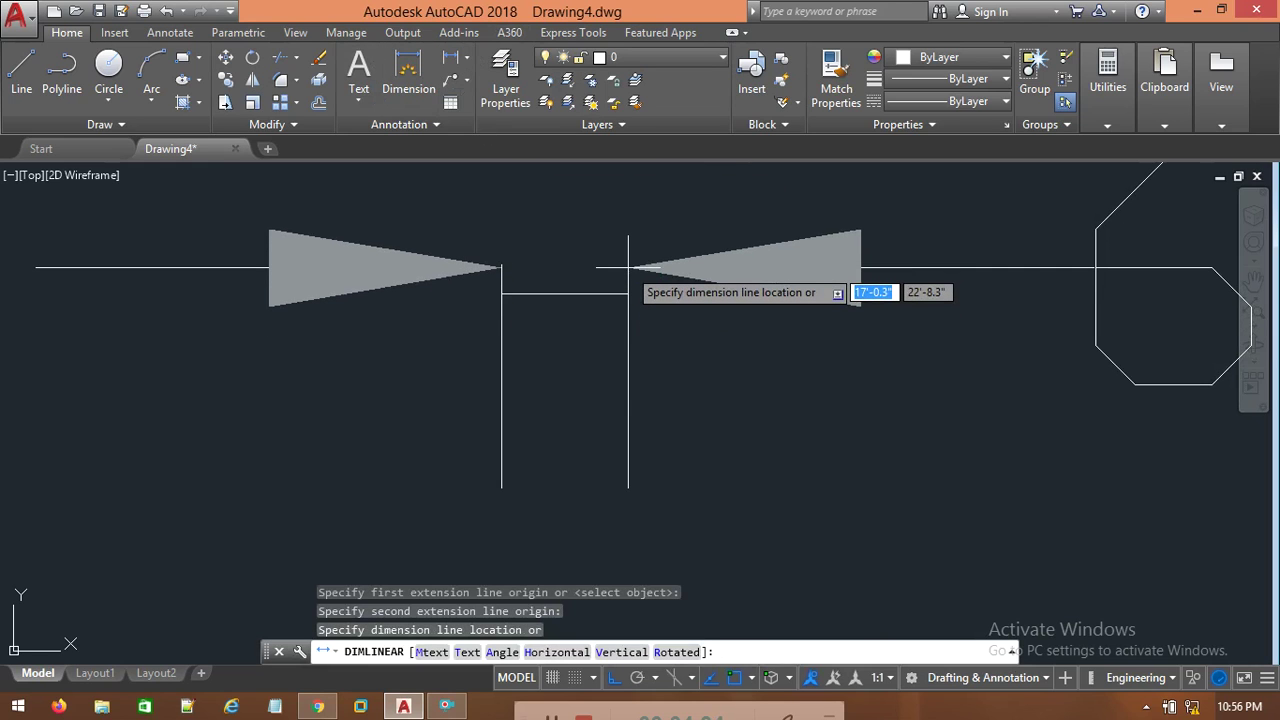
key(Escape)
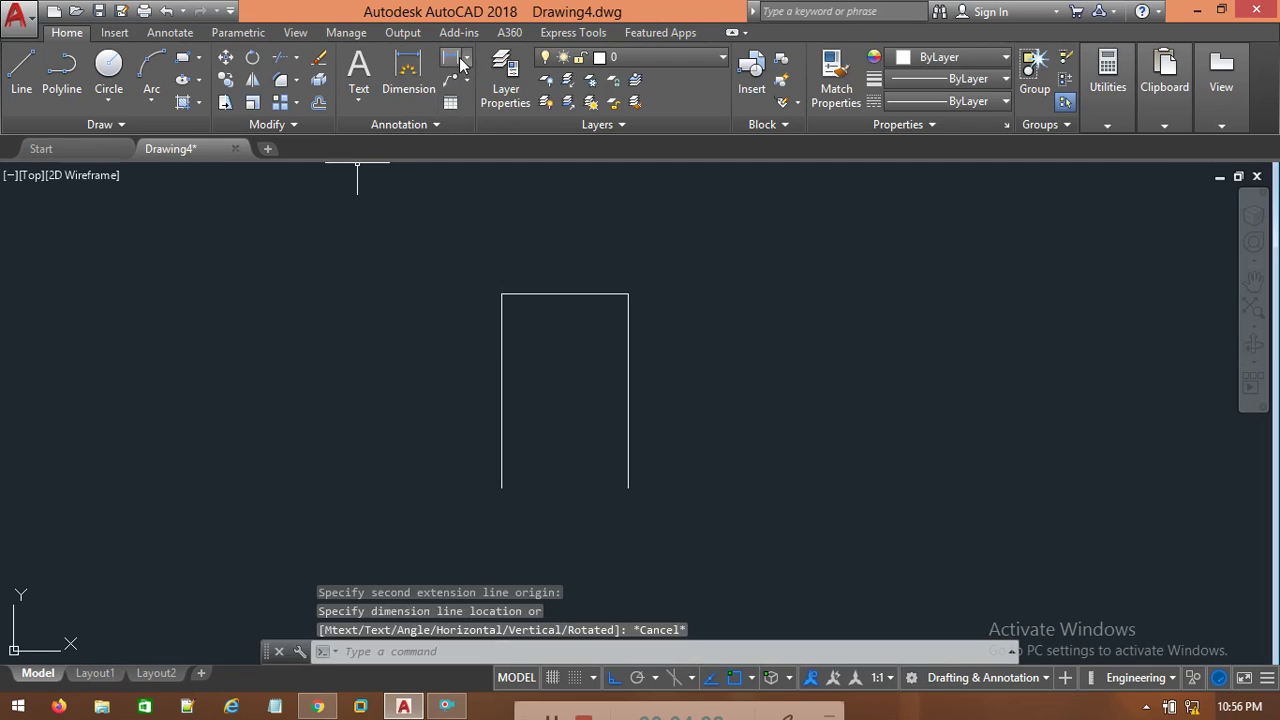
Try to place a linear dimension on the outline's right vertical side from its upper to its lower end.
click(408, 70)
click(640, 296)
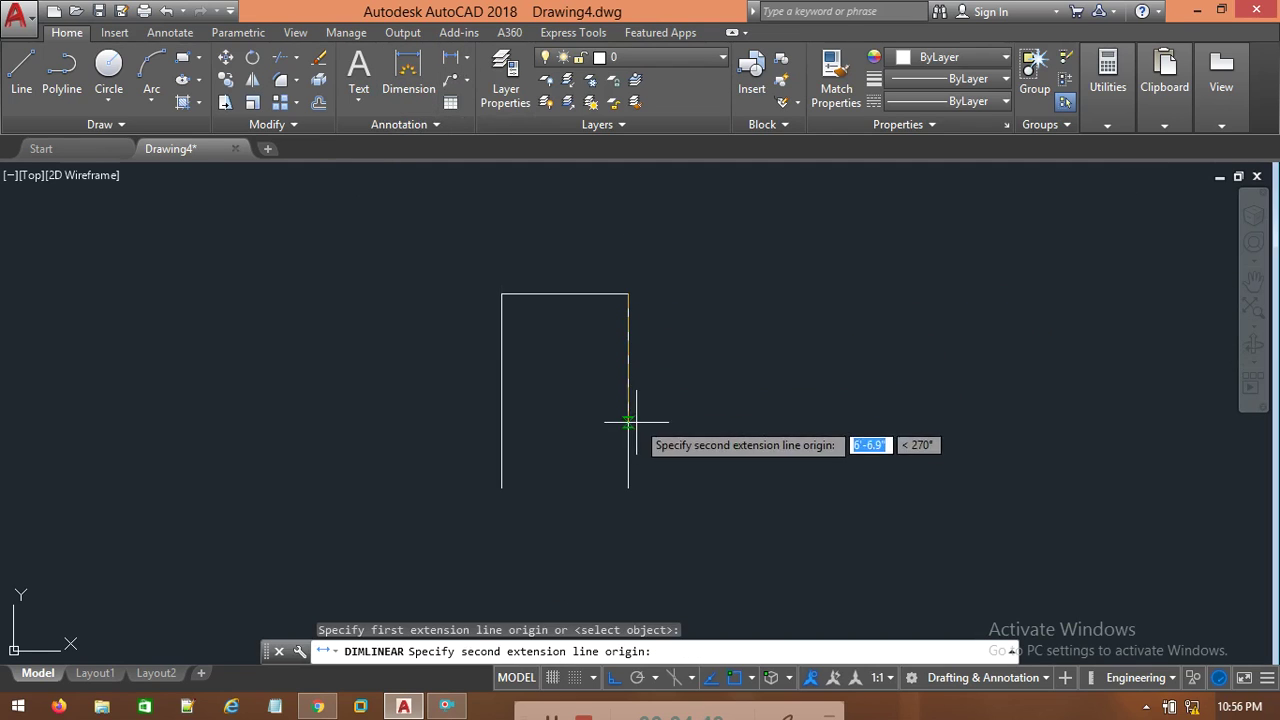
click(647, 481)
scroll(721, 467, down, 5)
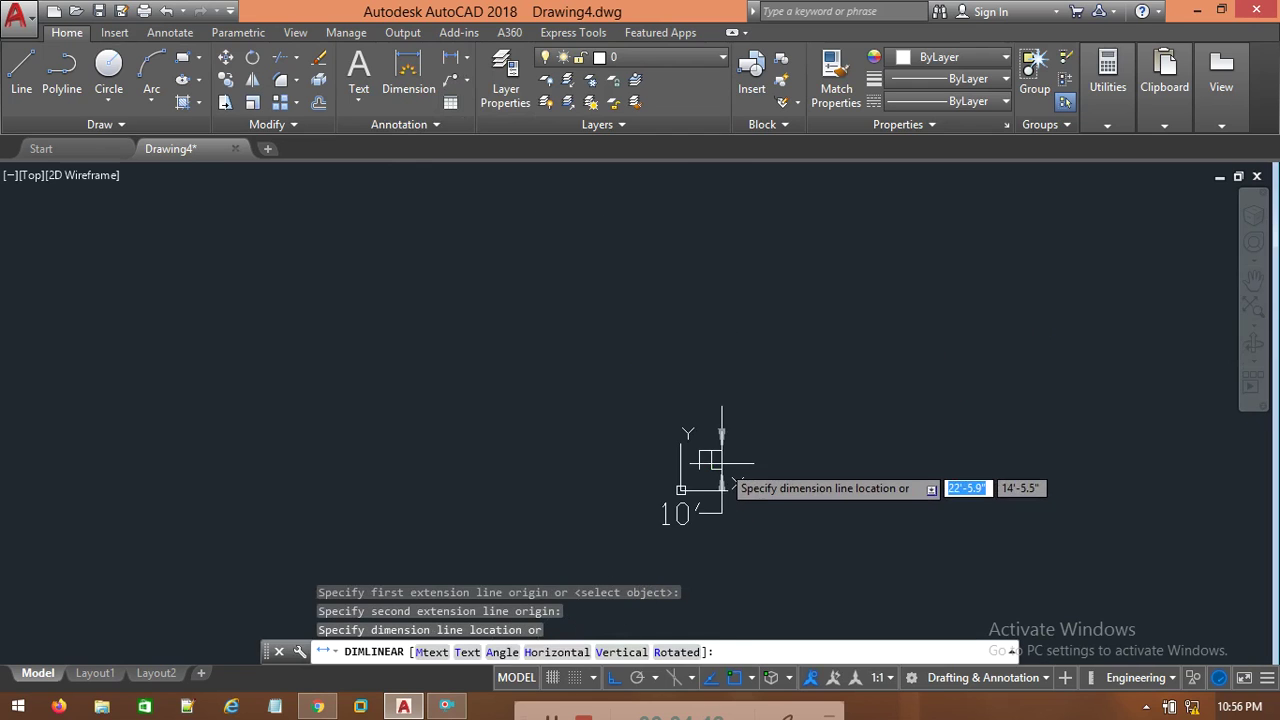
scroll(826, 459, up, 1)
key(Escape)
scroll(666, 450, up, 2)
middle_drag(606, 457, 779, 290)
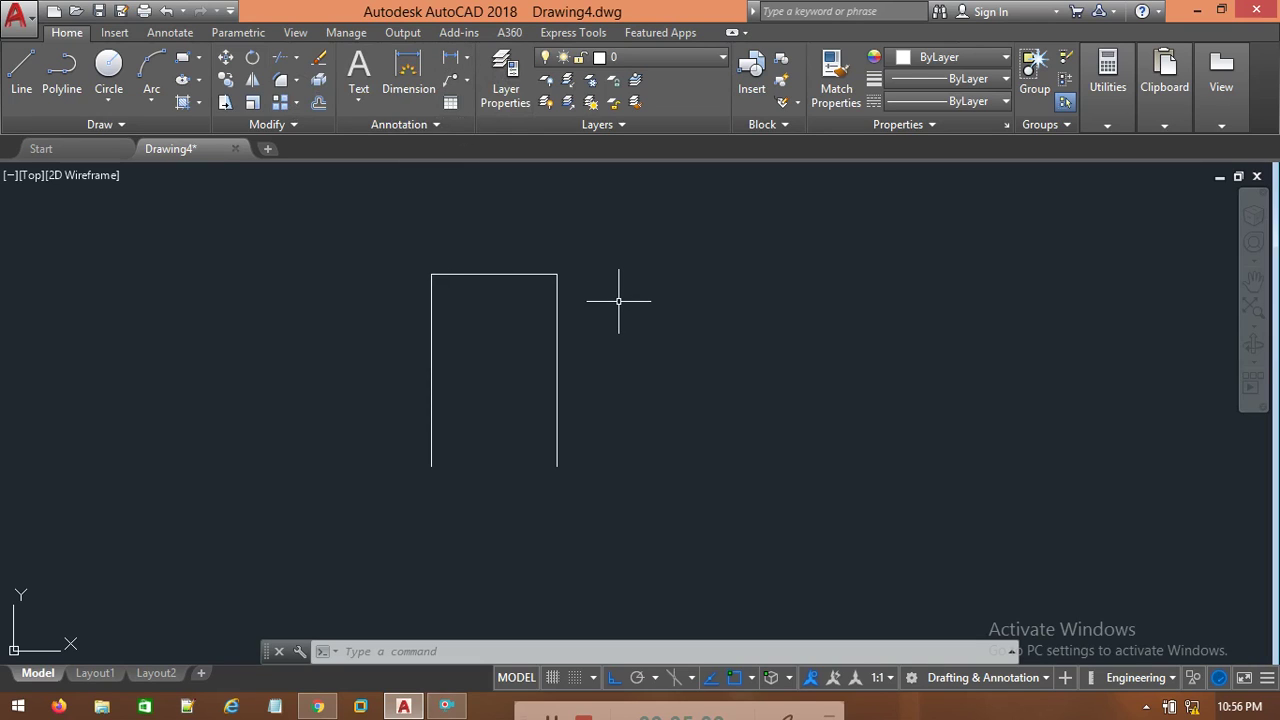
Offset the outline's left vertical line 6" outward.
scroll(543, 391, up, 2)
scroll(543, 391, down, 2)
scroll(545, 394, up, 2)
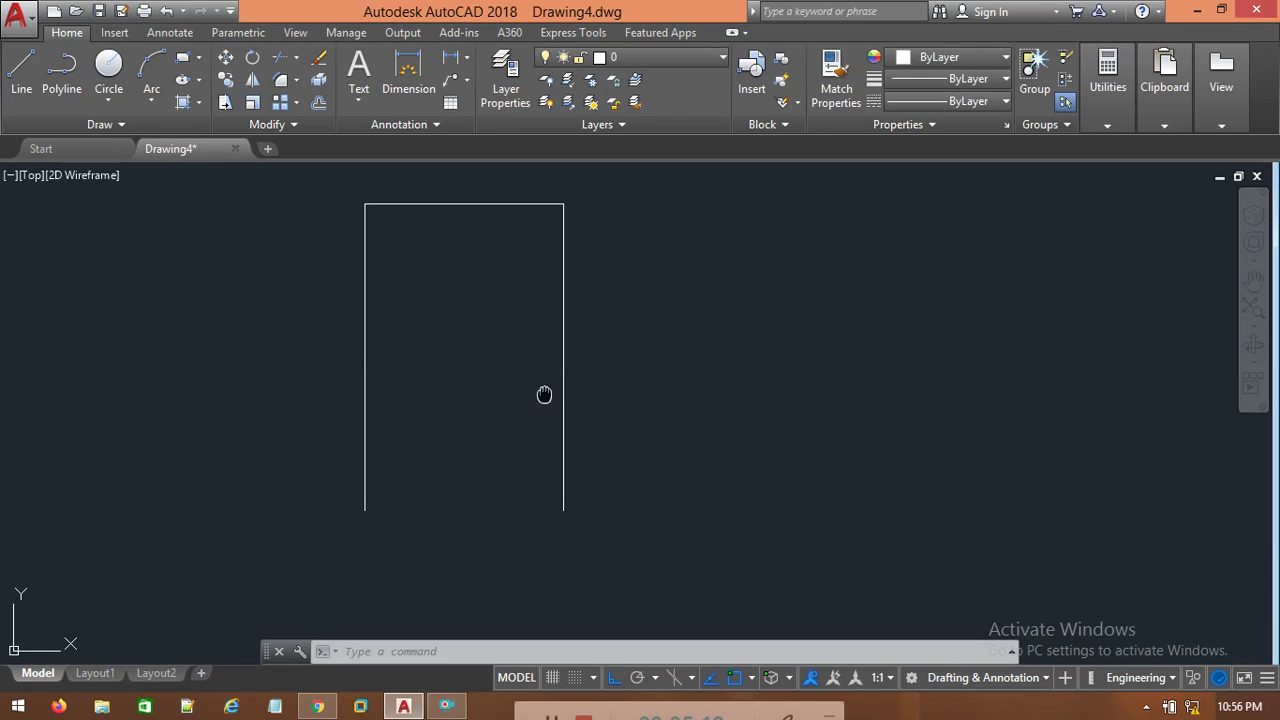
middle_drag(544, 395, 618, 400)
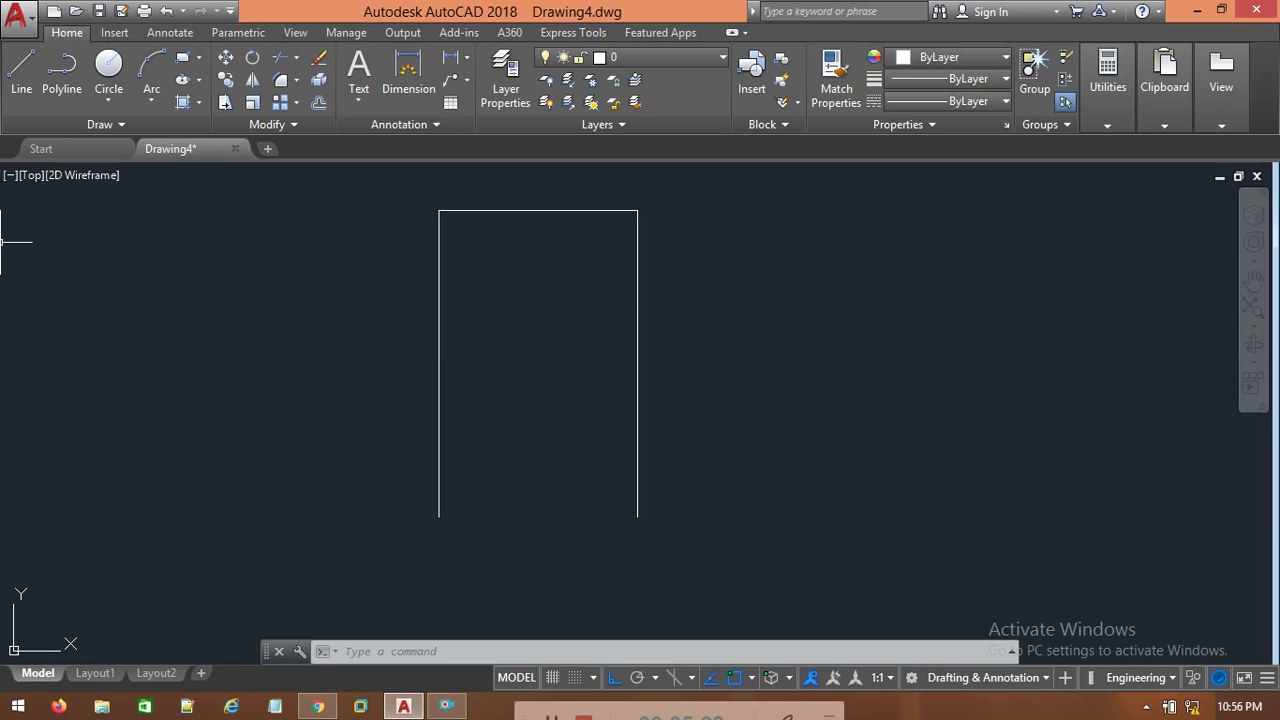
text(offset)
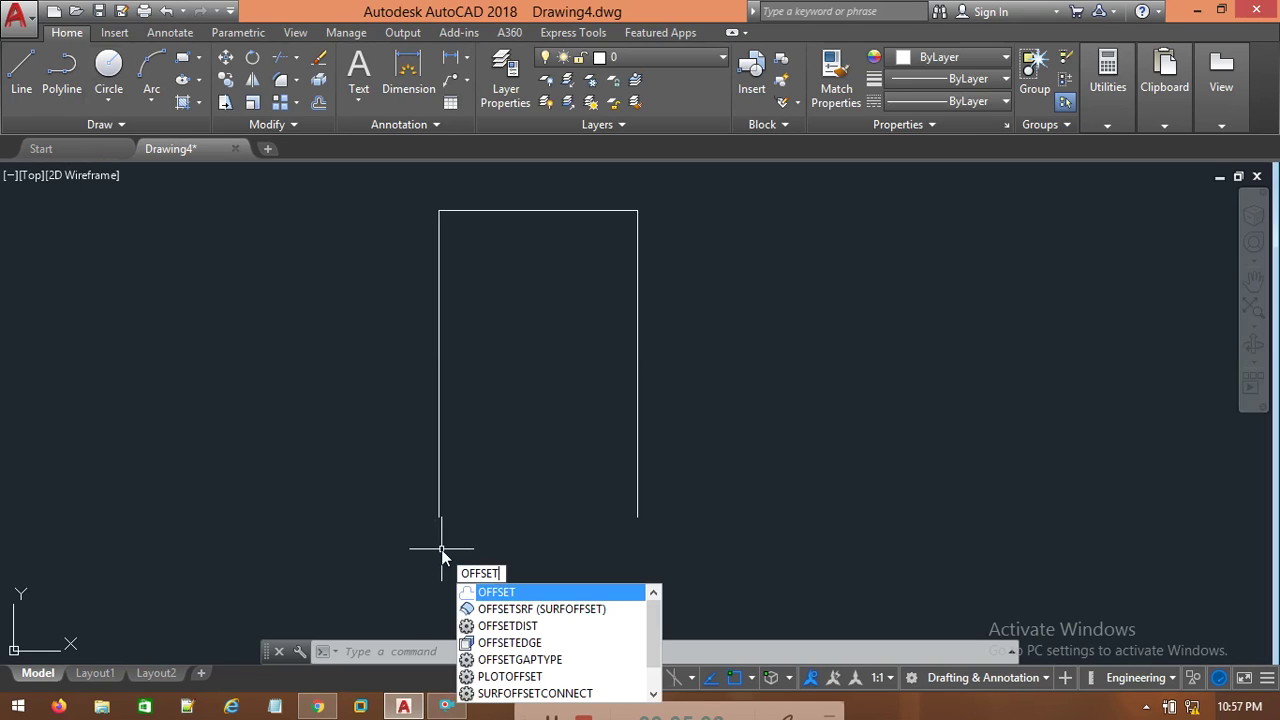
key(Return)
text(6")
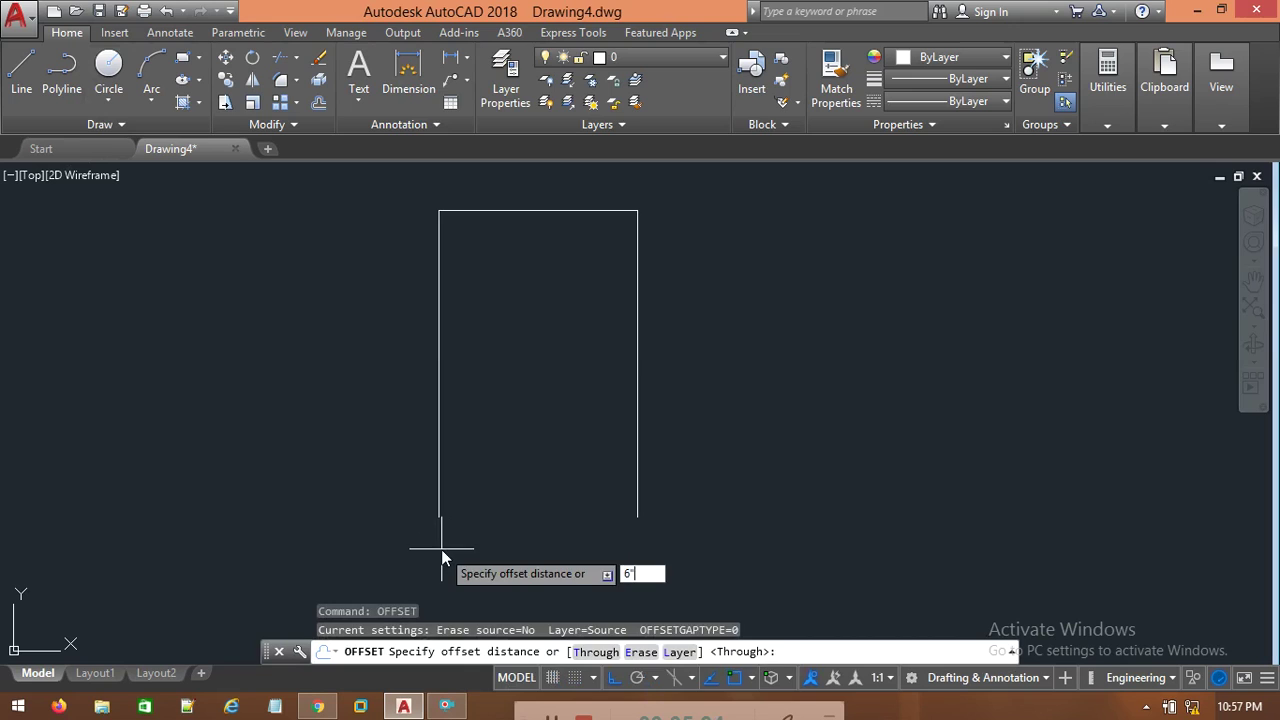
key(Return)
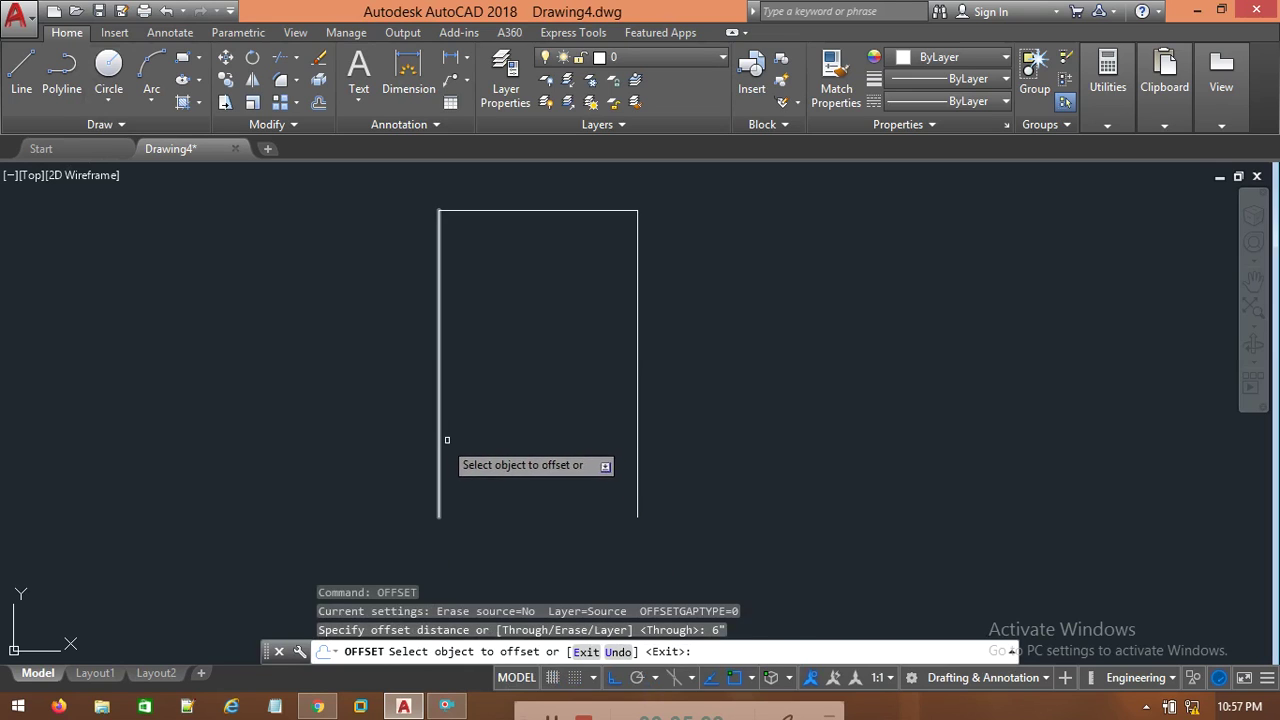
click(436, 314)
click(423, 323)
Offset the top line and the right vertical line outward by the same 6" distance and end the command.
click(501, 207)
click(512, 182)
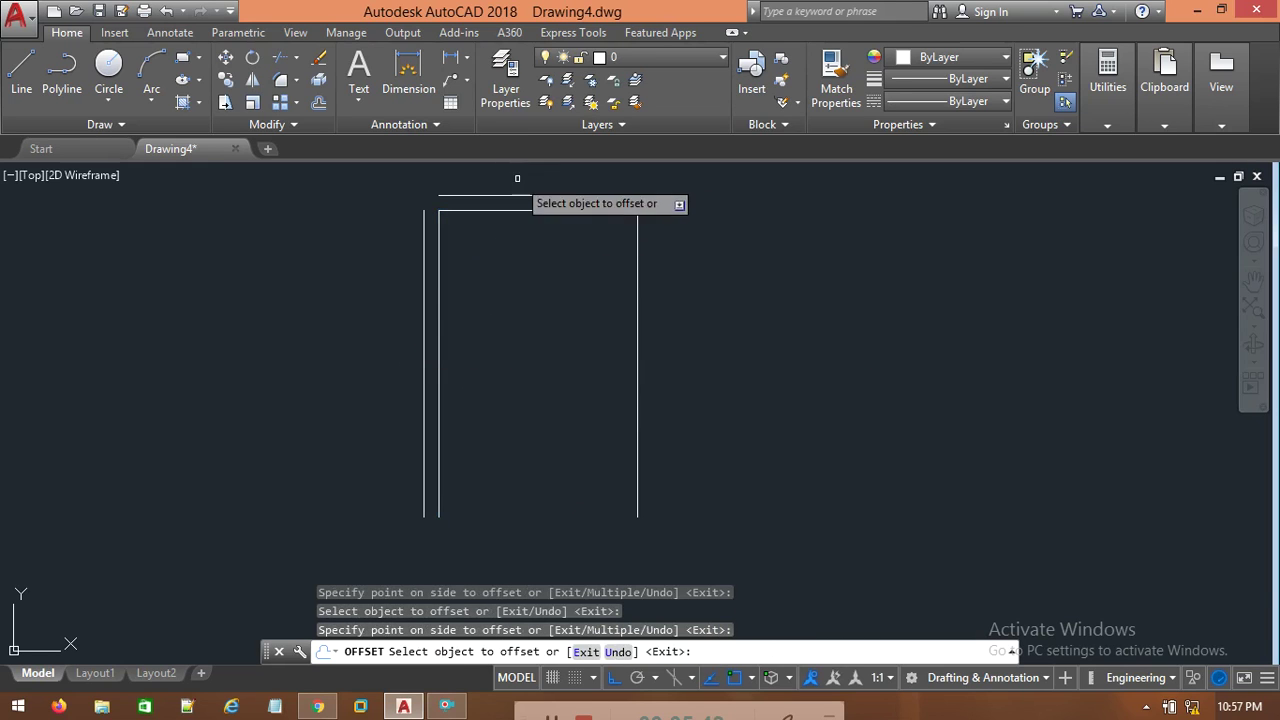
click(637, 264)
click(690, 255)
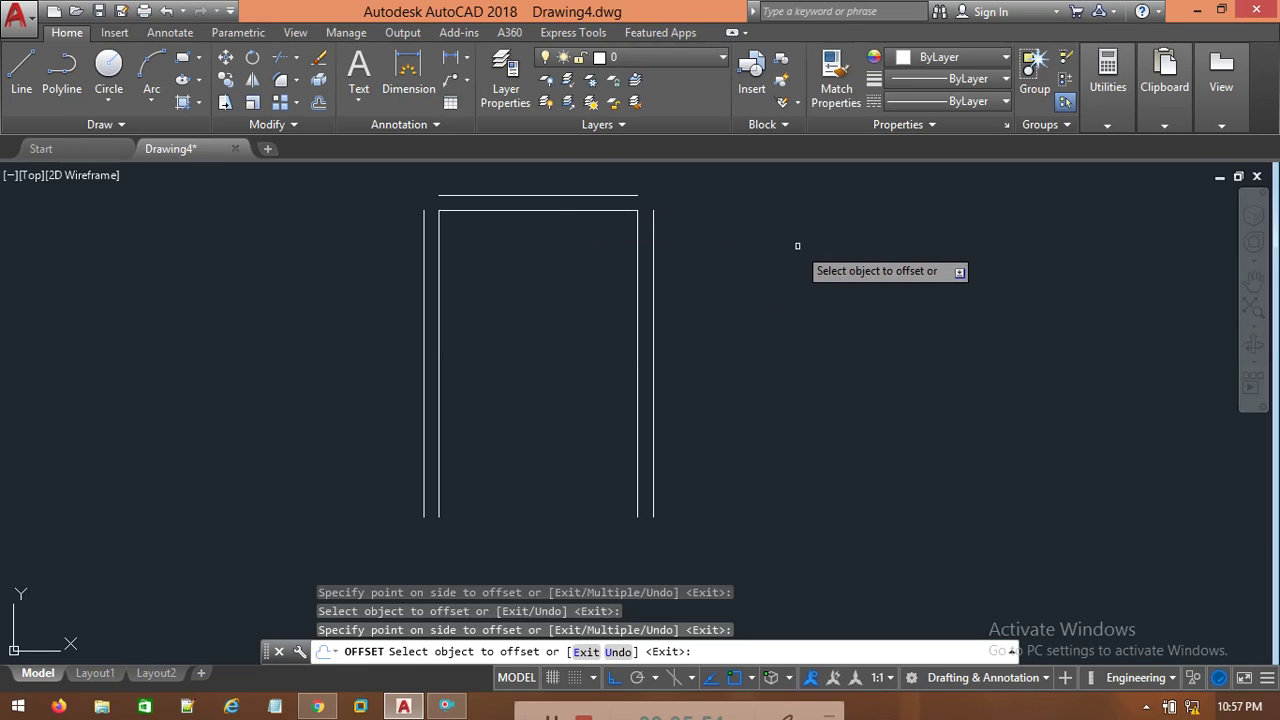
key(Escape)
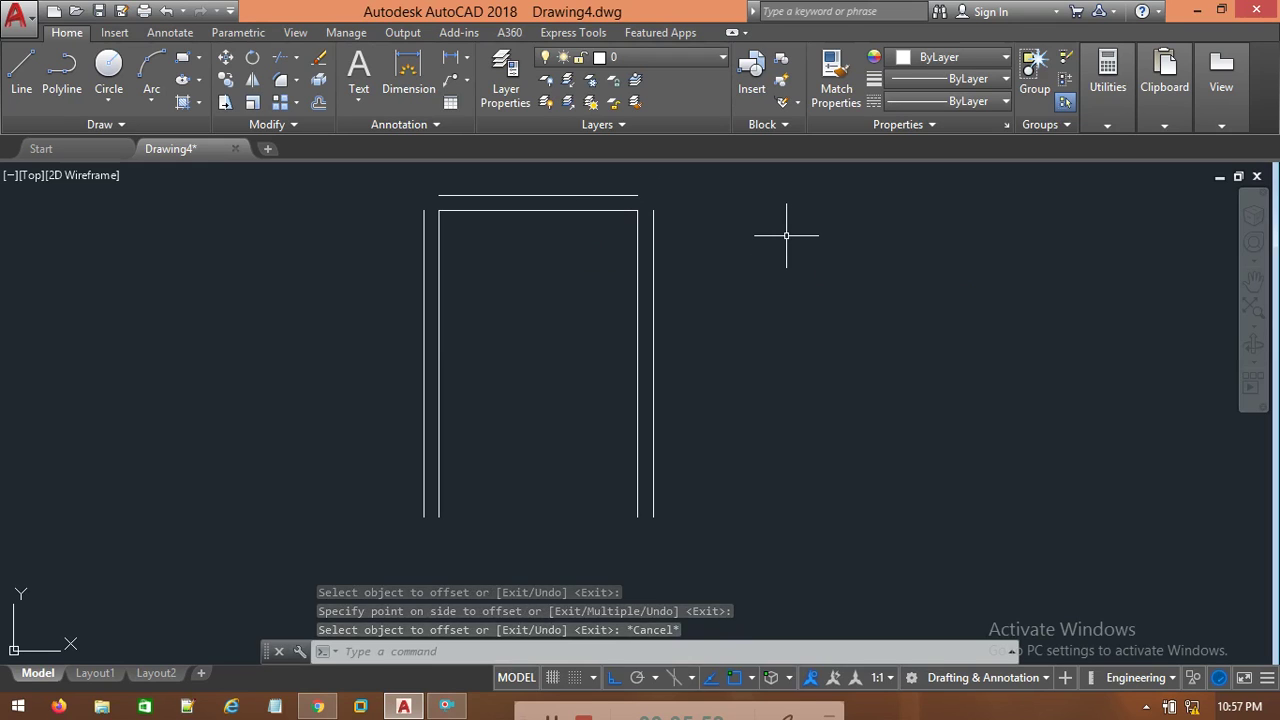
Fillet the outer left vertical line and the outer top line with a radius of 0 to form a sharp corner.
text(fillet)
key(Return)
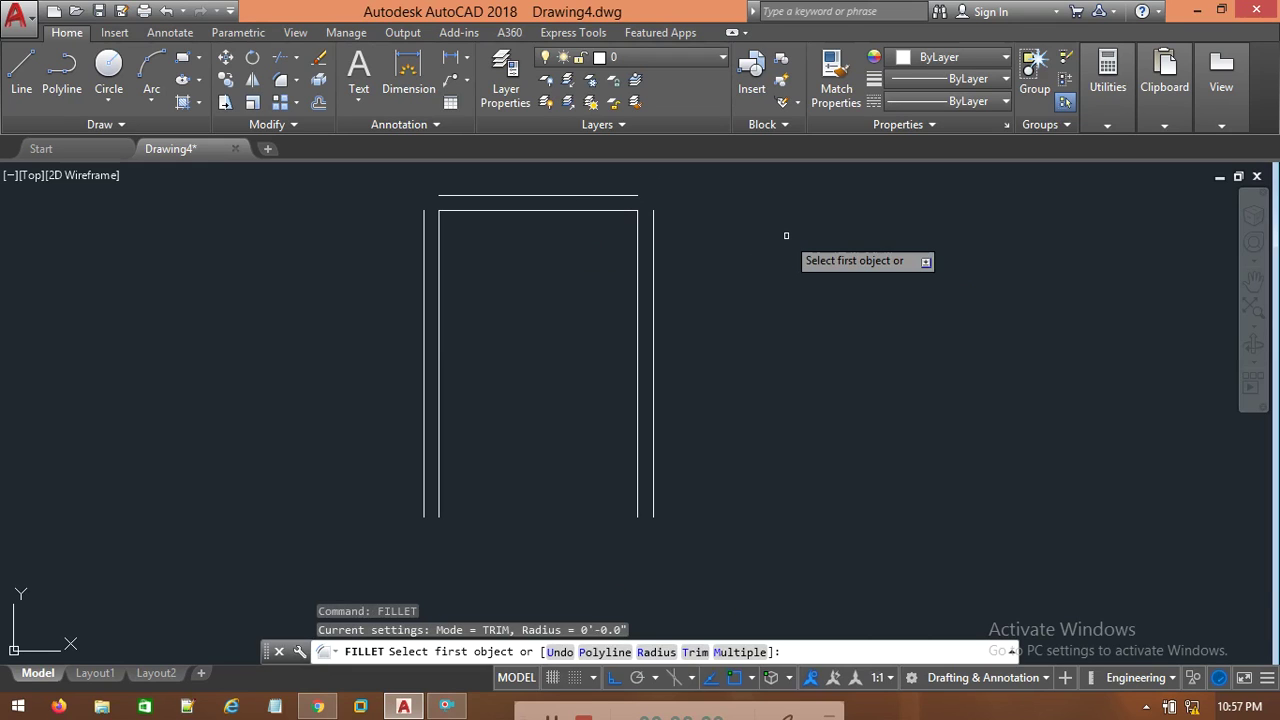
click(424, 288)
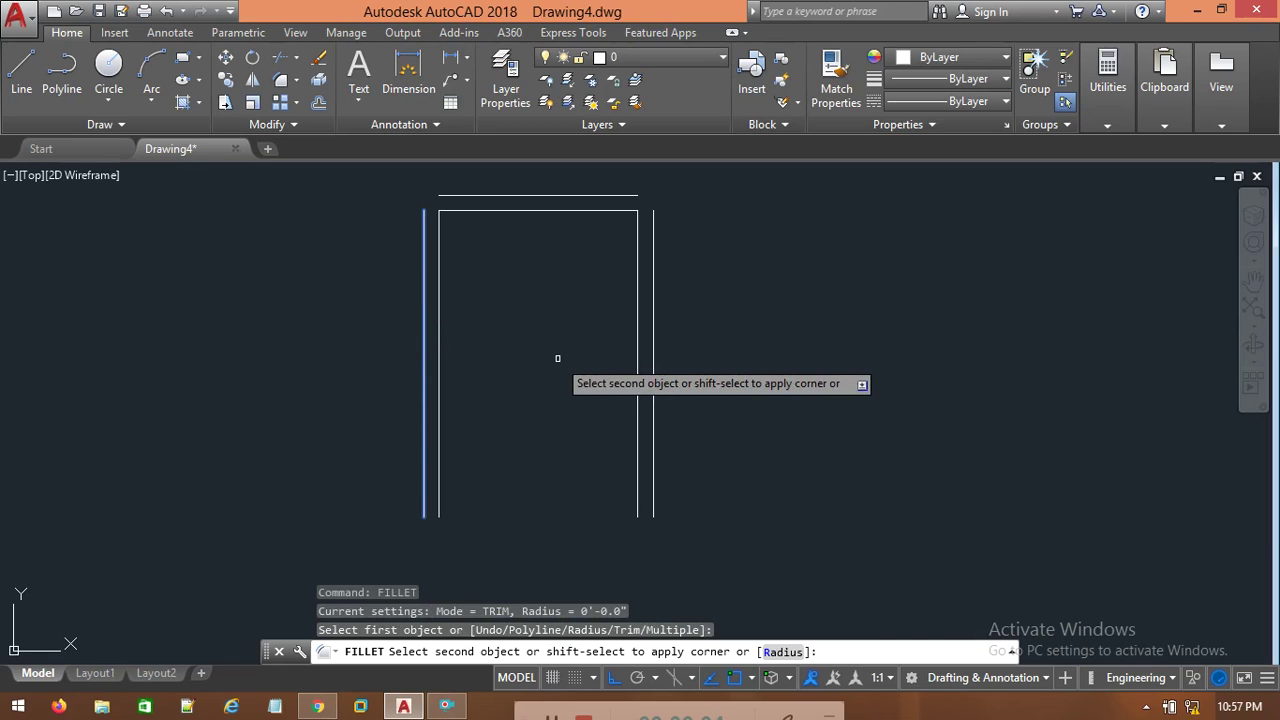
text(r)
key(Return)
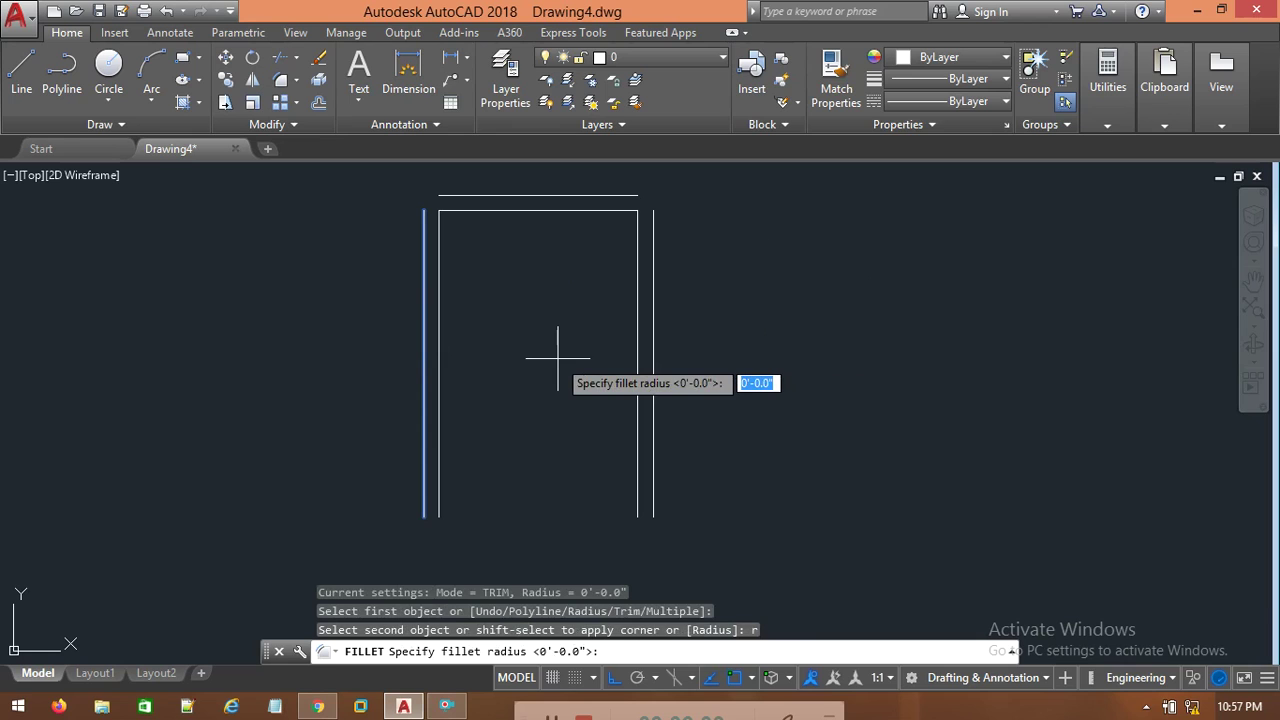
key(Return)
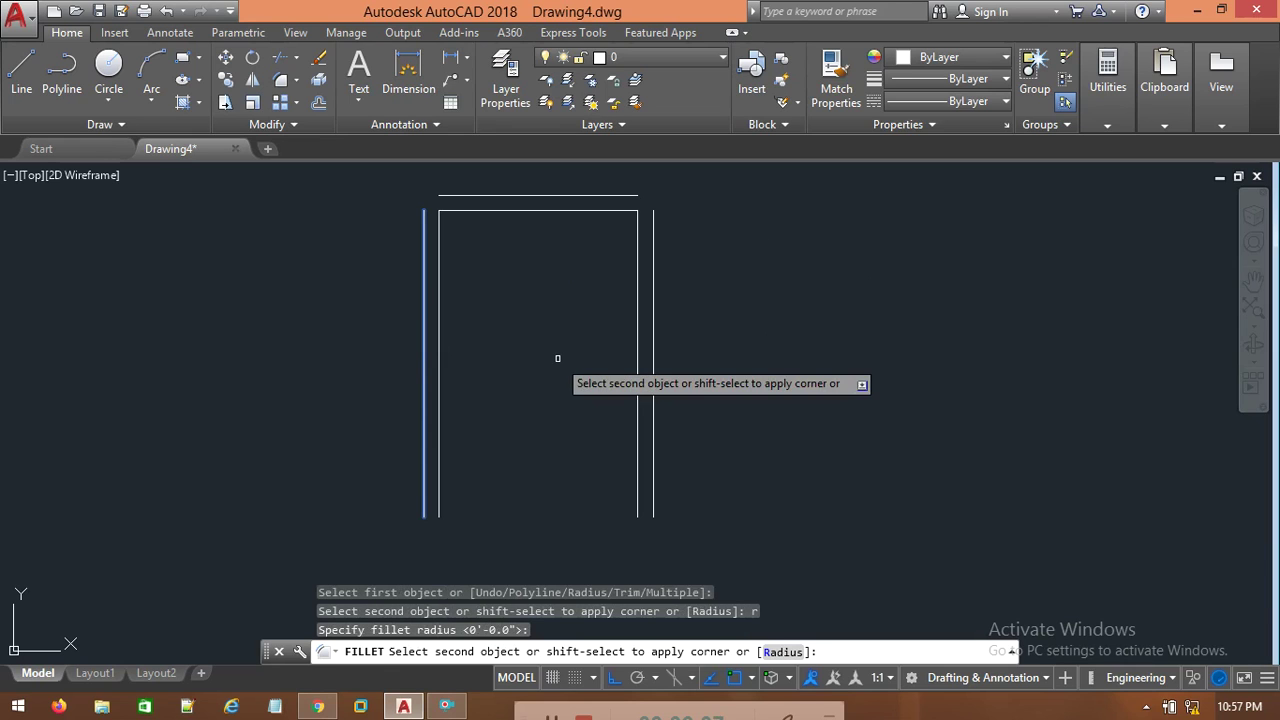
click(473, 196)
key(Escape)
Fillet the outer top line and the outer right vertical line into a sharp corner with the same zero radius.
right_click(569, 367)
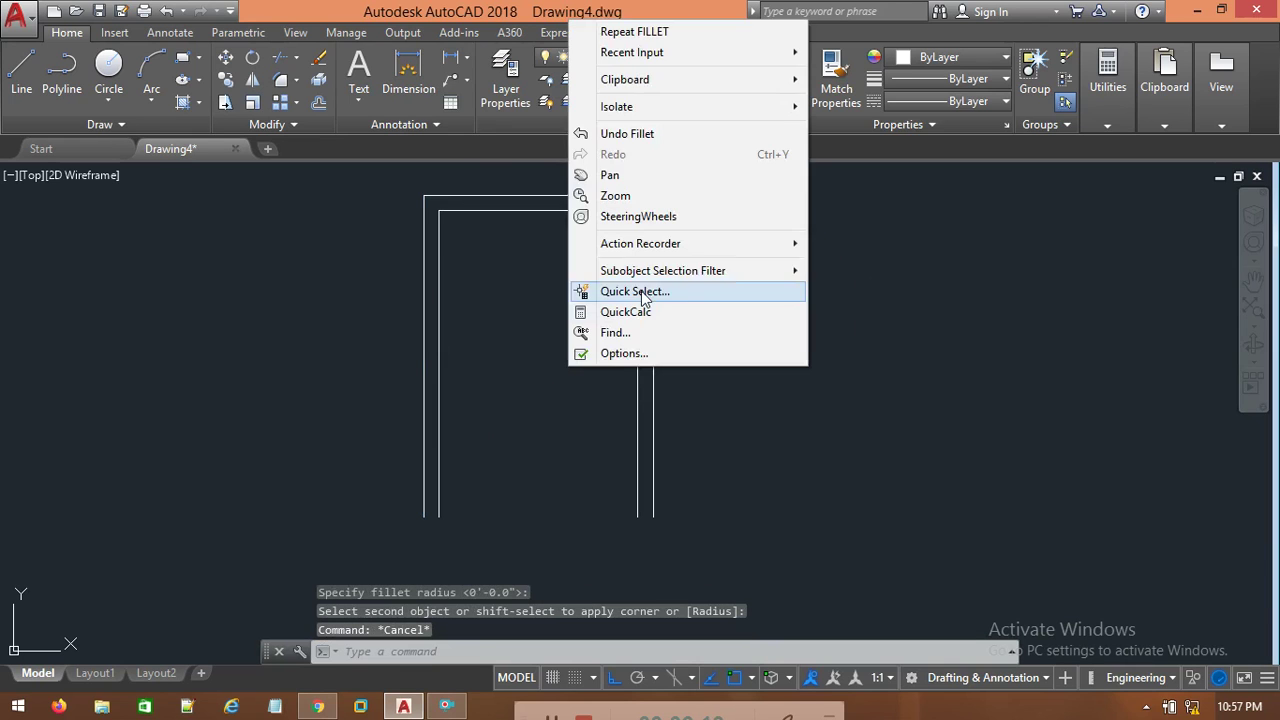
click(680, 32)
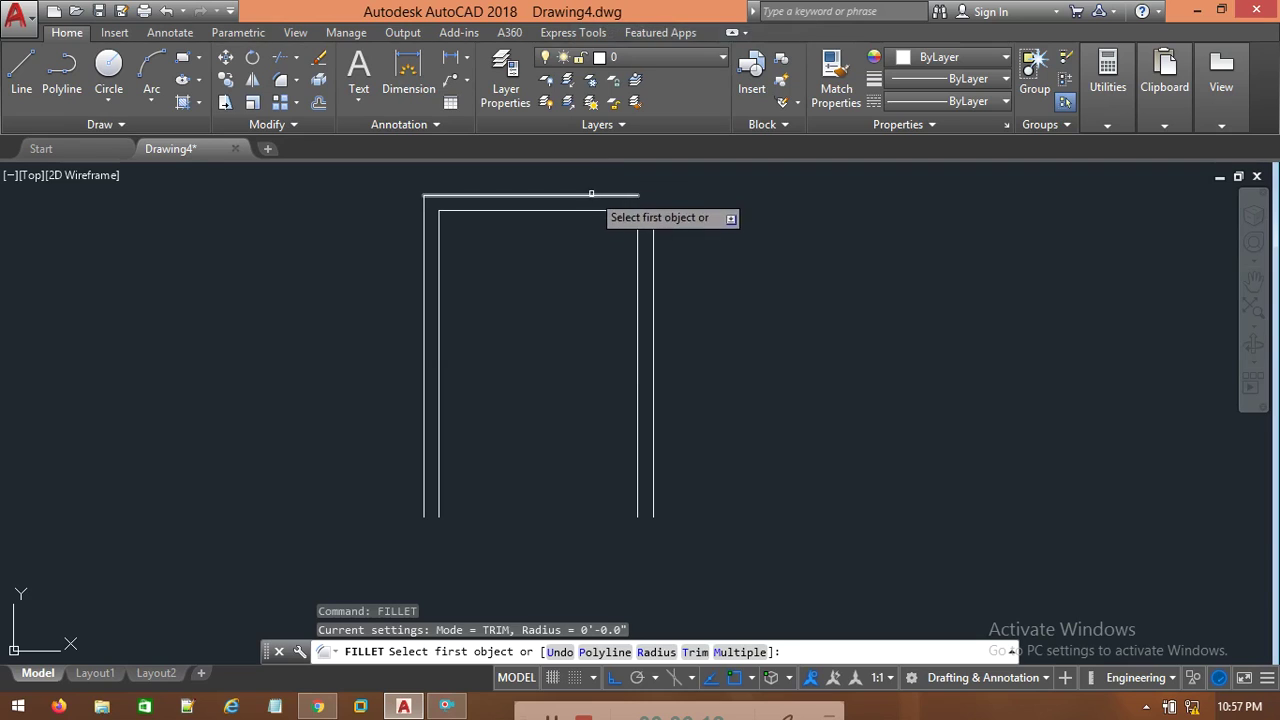
click(590, 196)
click(653, 205)
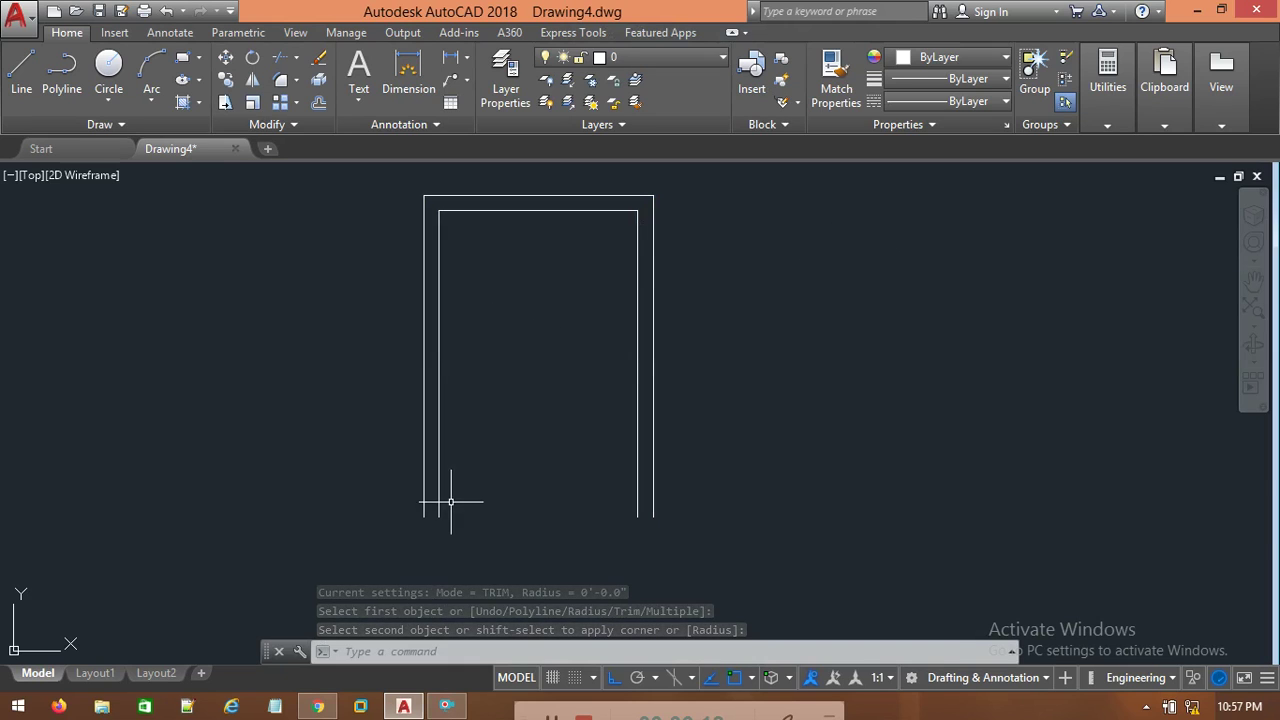
Close the open lower ends of the left and right walls with short horizontal lines.
click(21, 70)
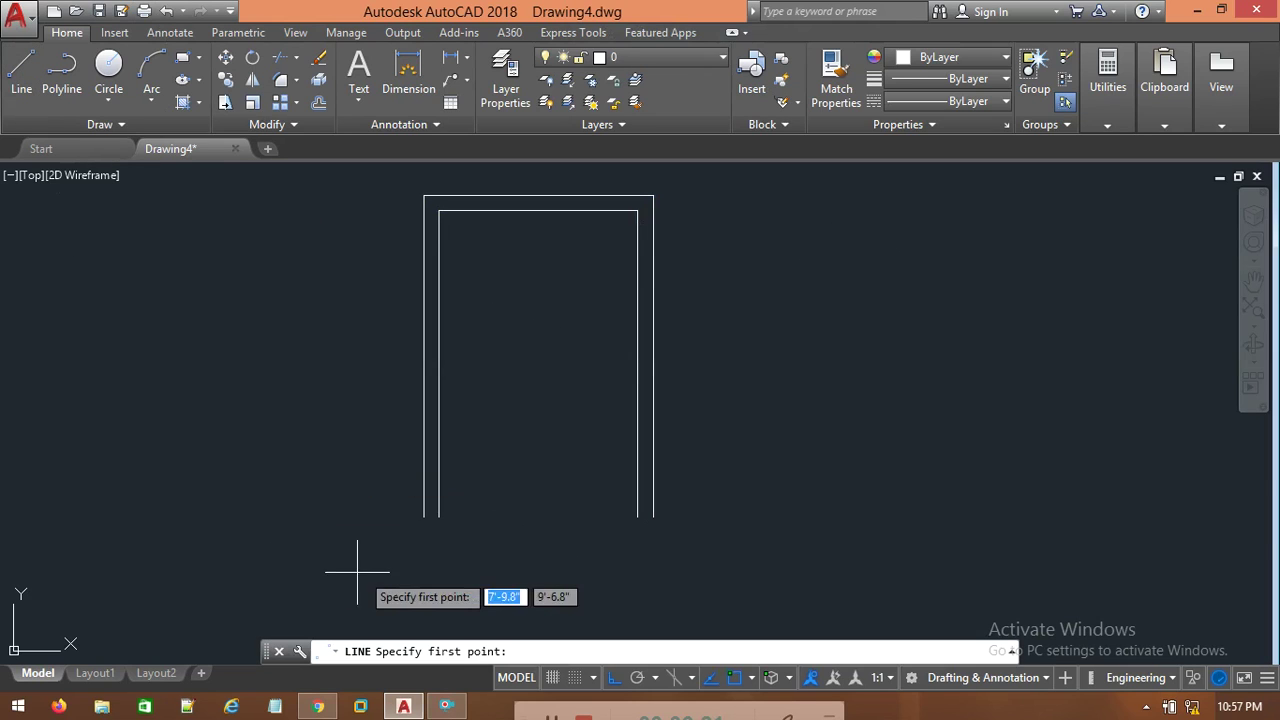
click(424, 517)
click(438, 517)
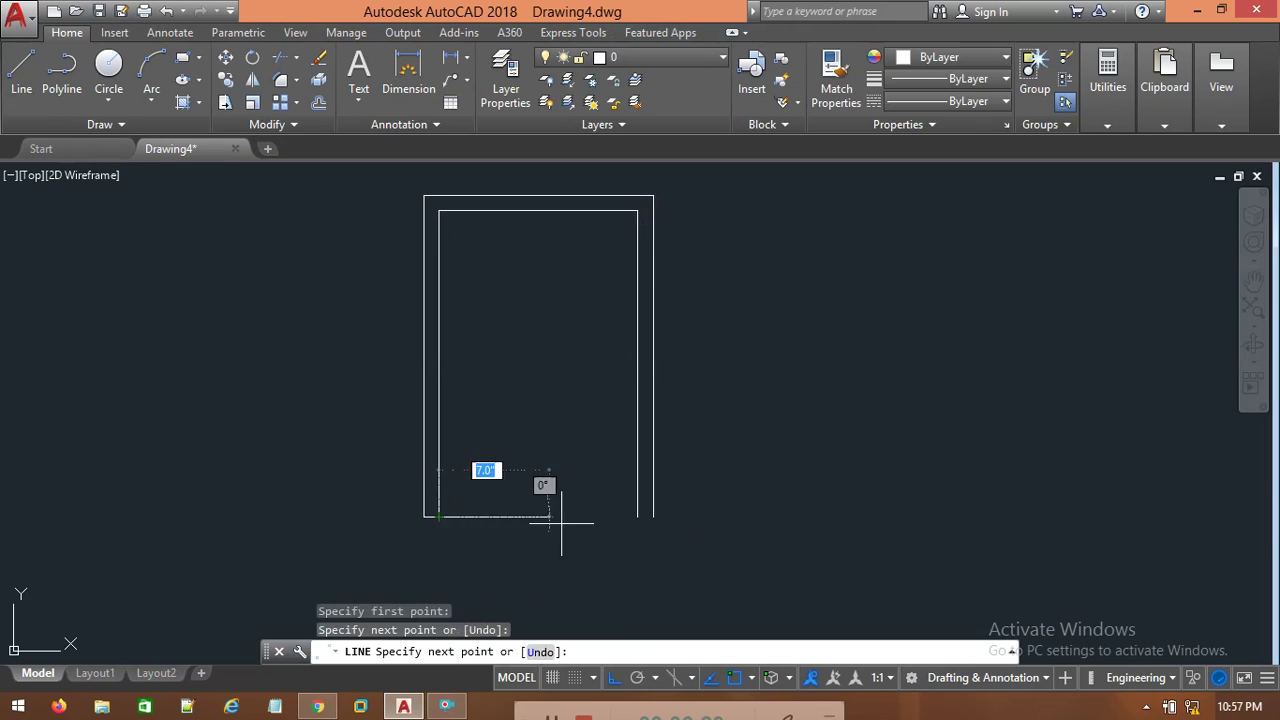
click(21, 70)
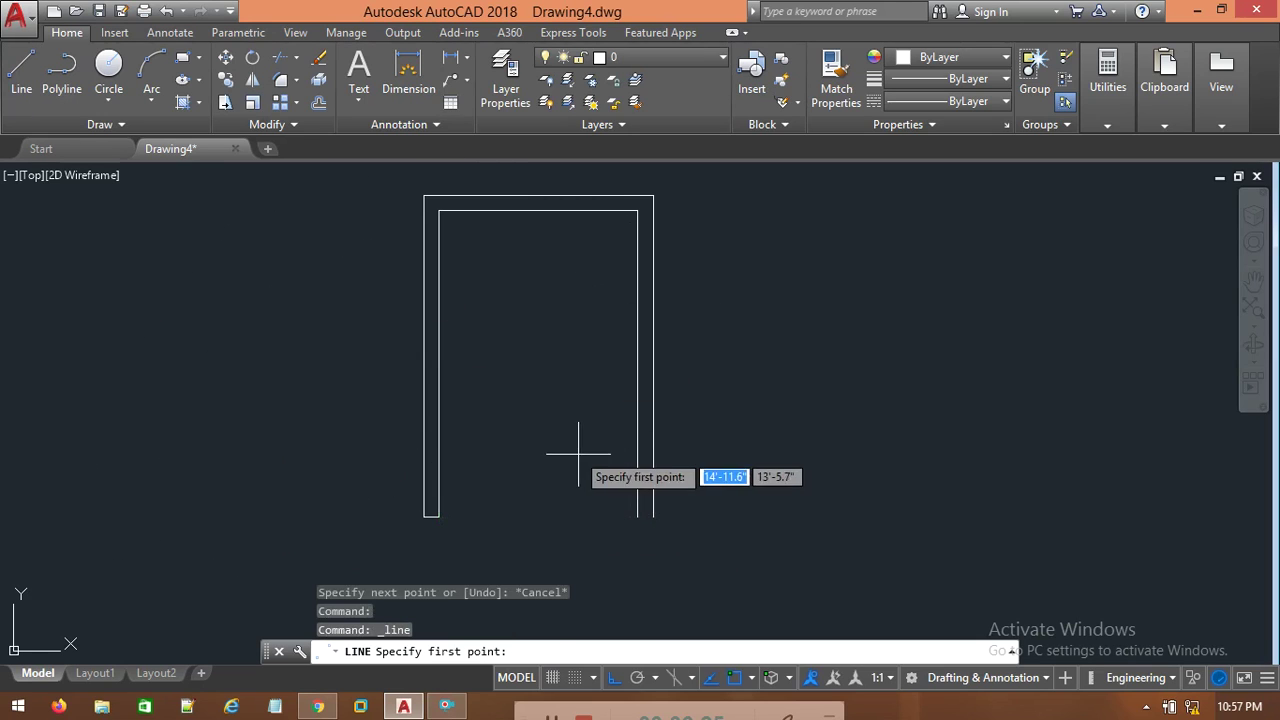
click(653, 517)
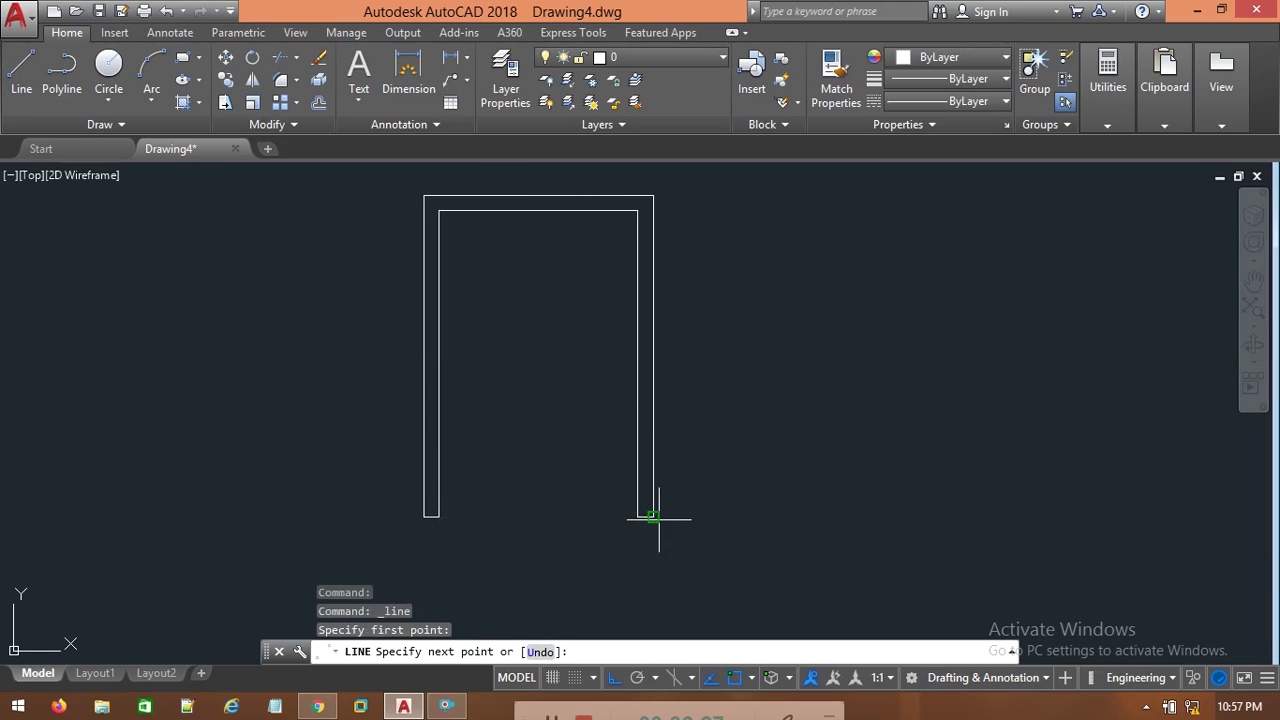
key(Escape)
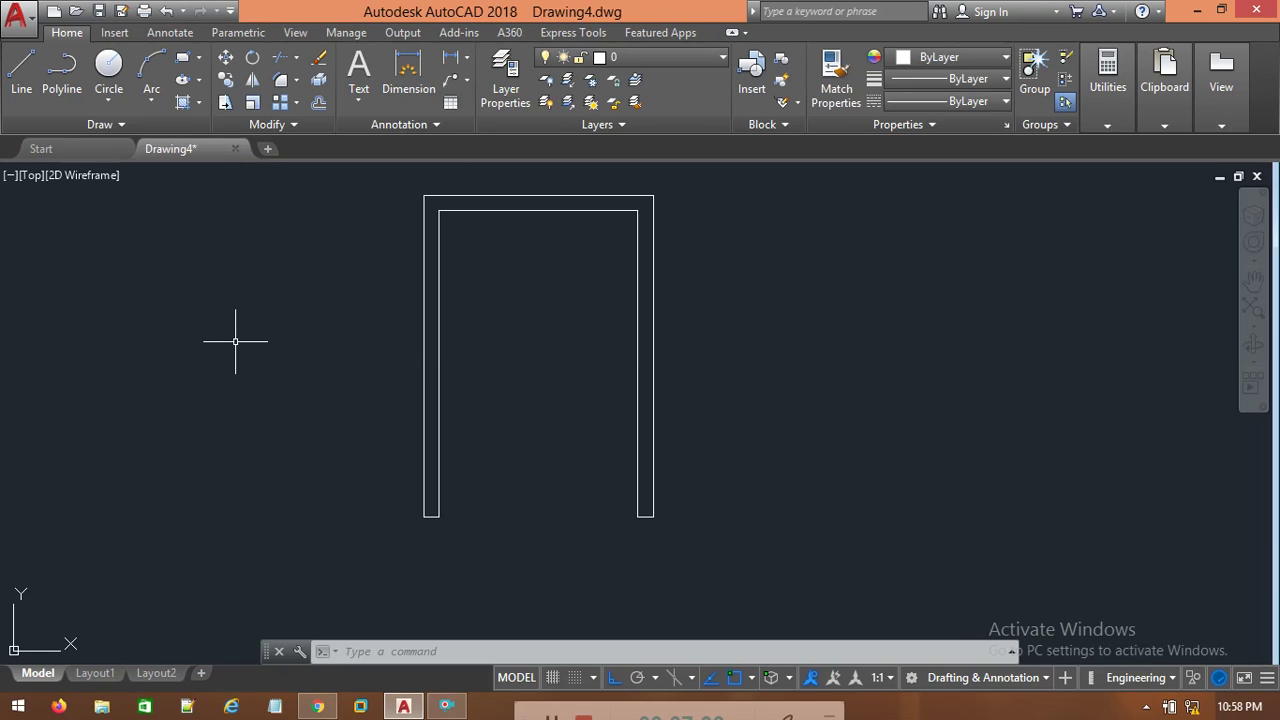
Offset the inner top line 3' downward to mark the landing edge between the side walls.
text(OFFSET)
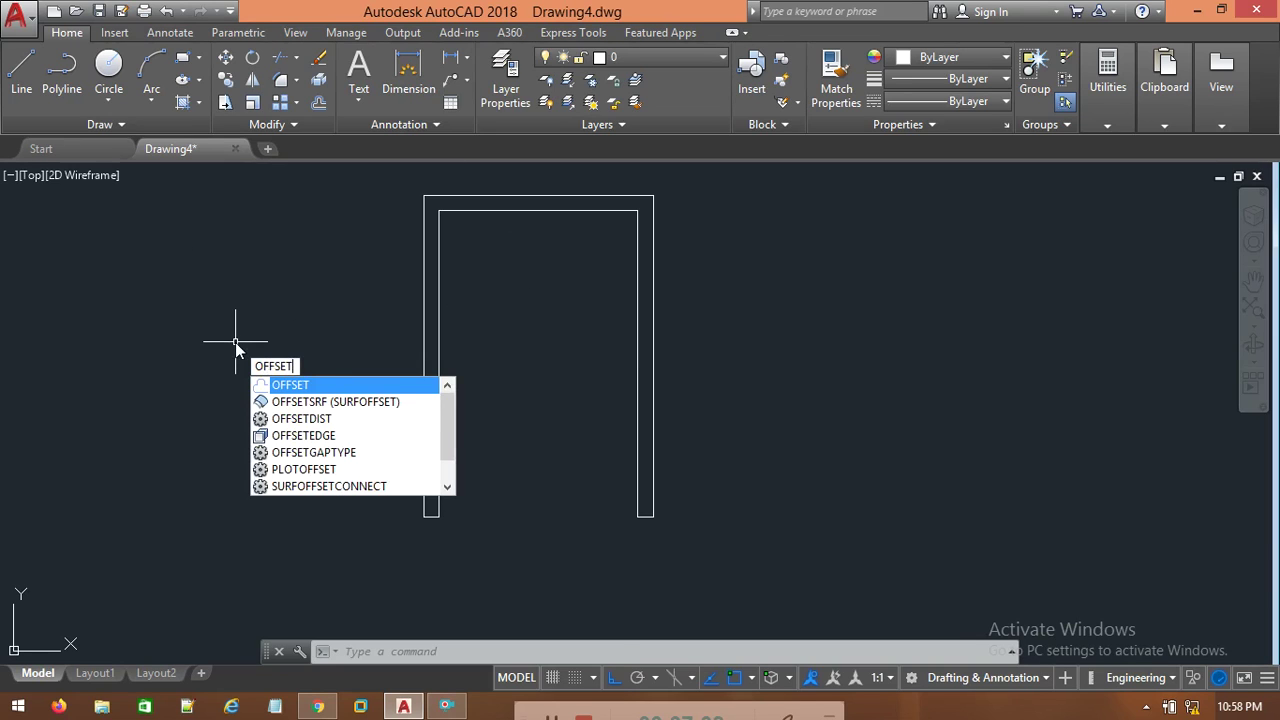
key(Return)
text(3')
key(Return)
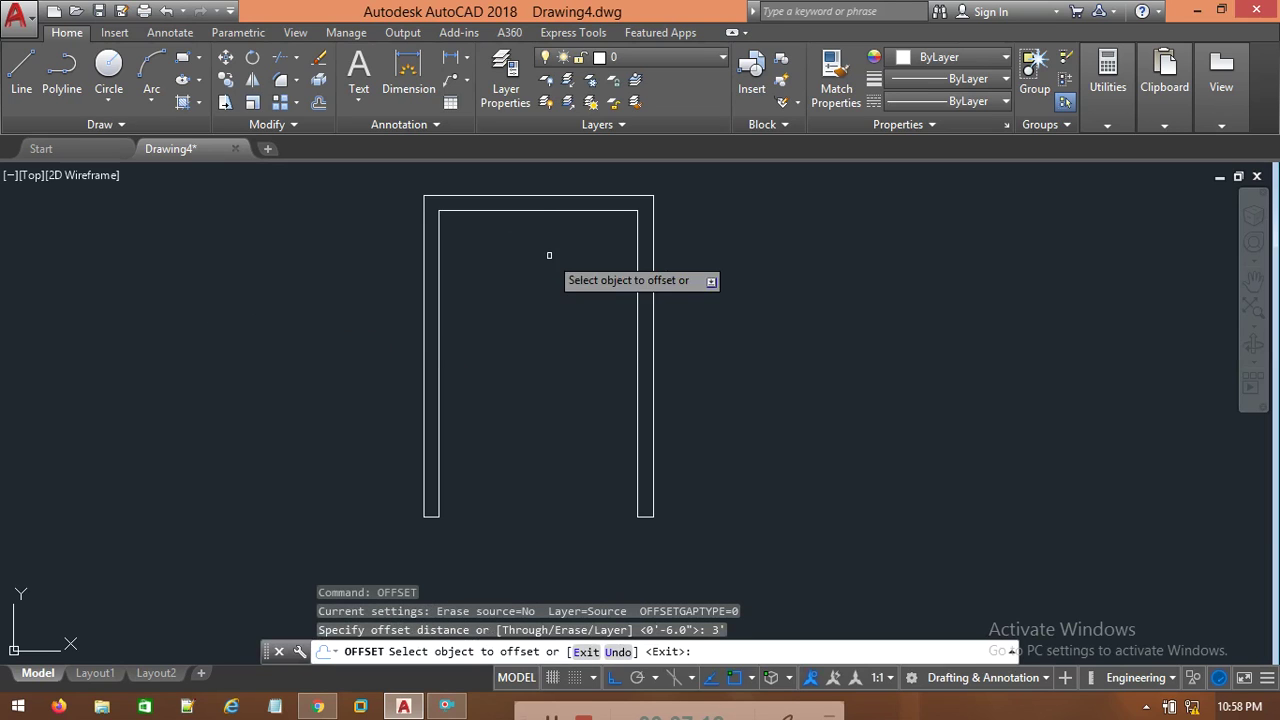
click(544, 215)
click(541, 320)
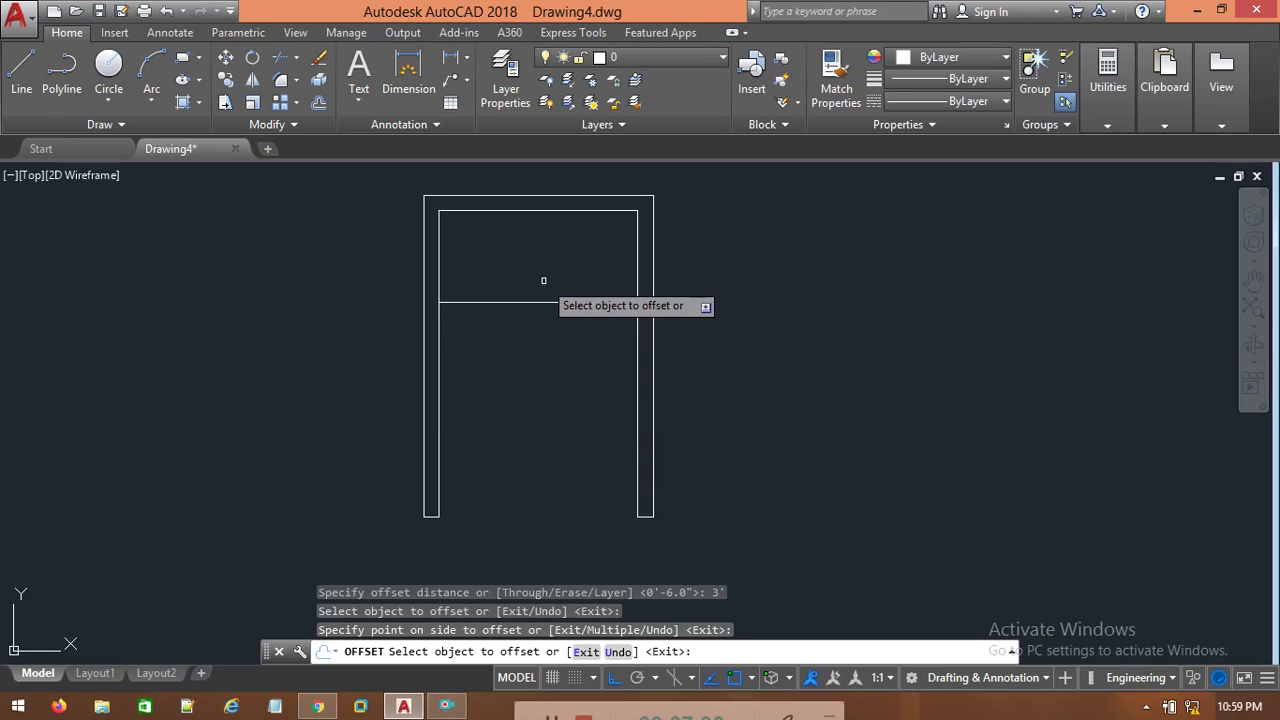
Offset the landing edge line 6" downward and end the command.
click(519, 301)
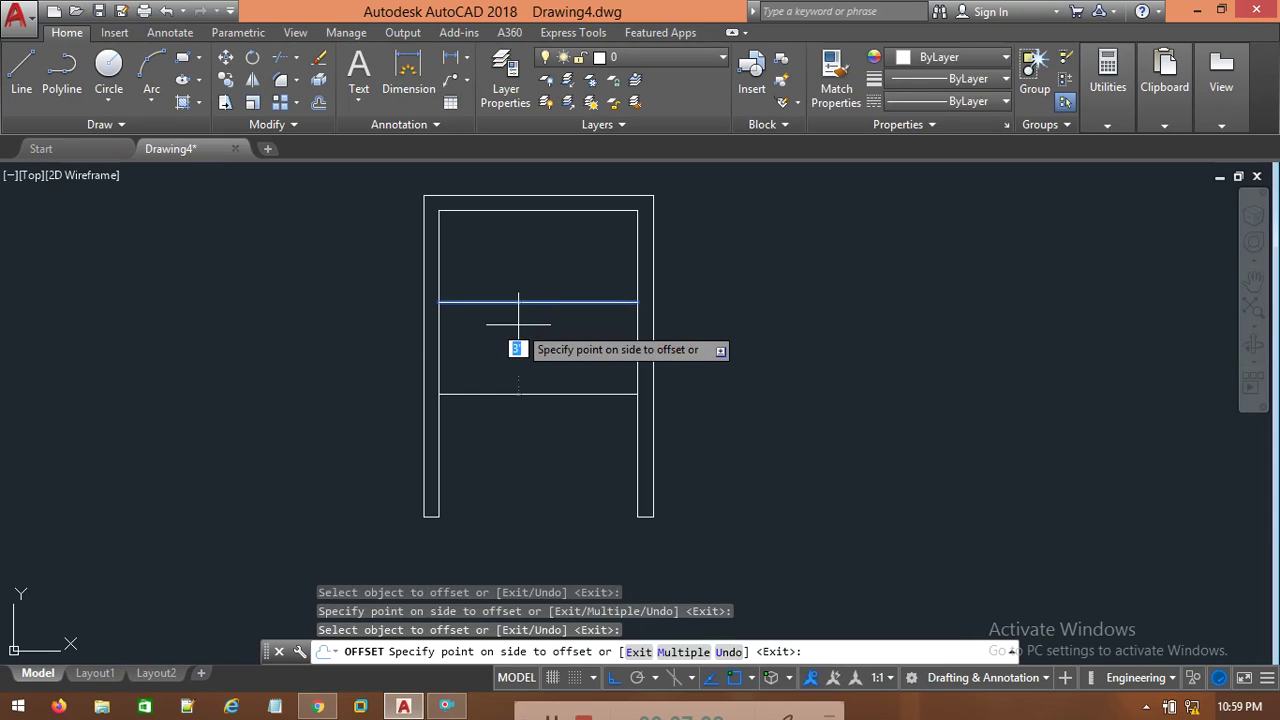
click(519, 325)
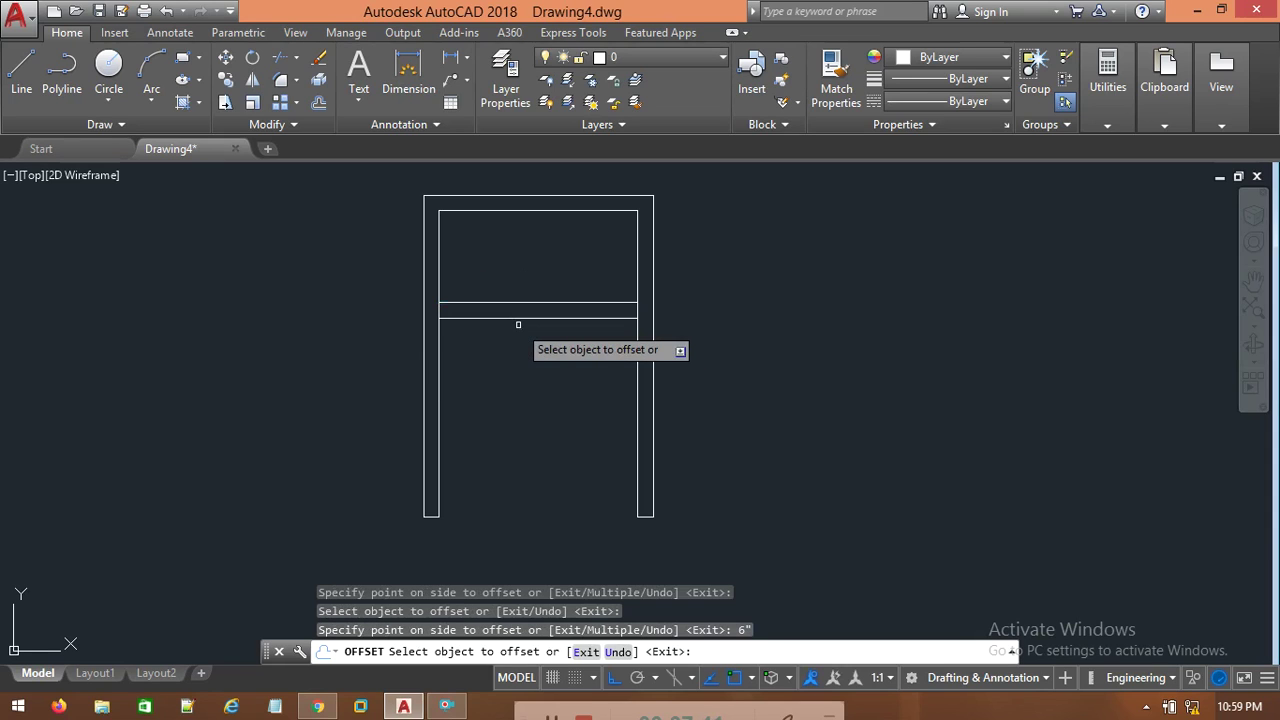
click(515, 318)
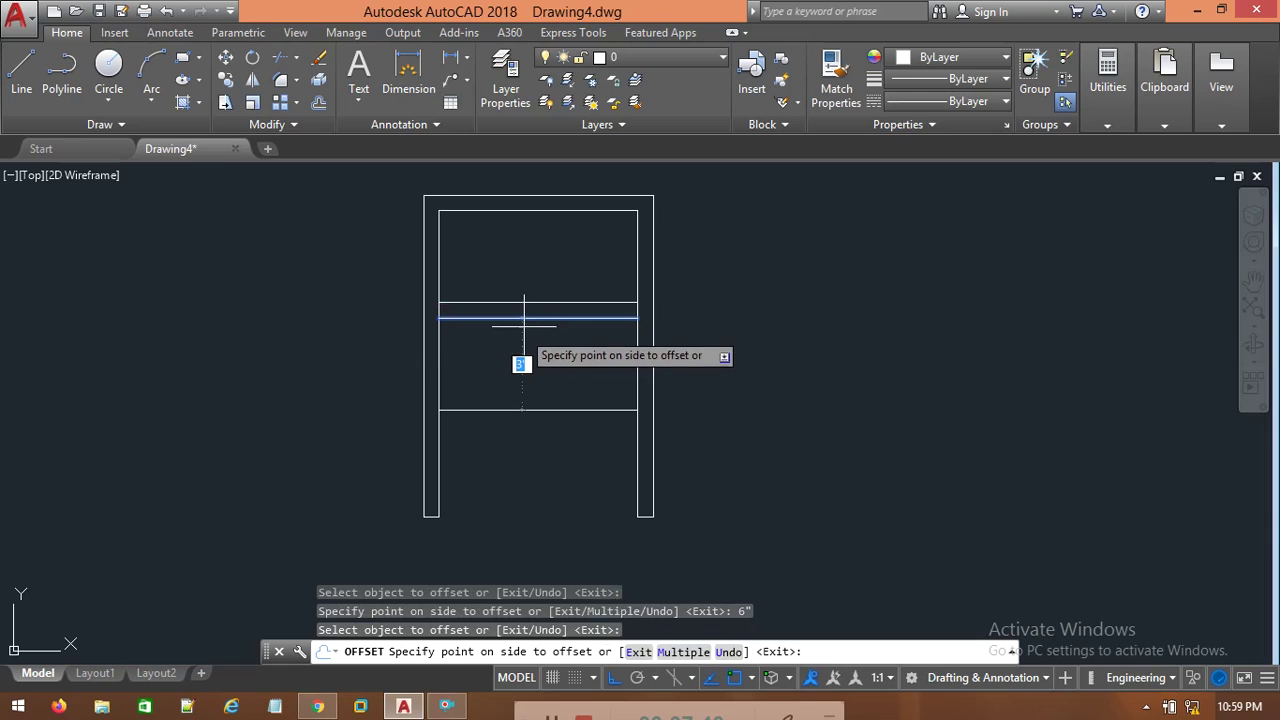
key(Escape)
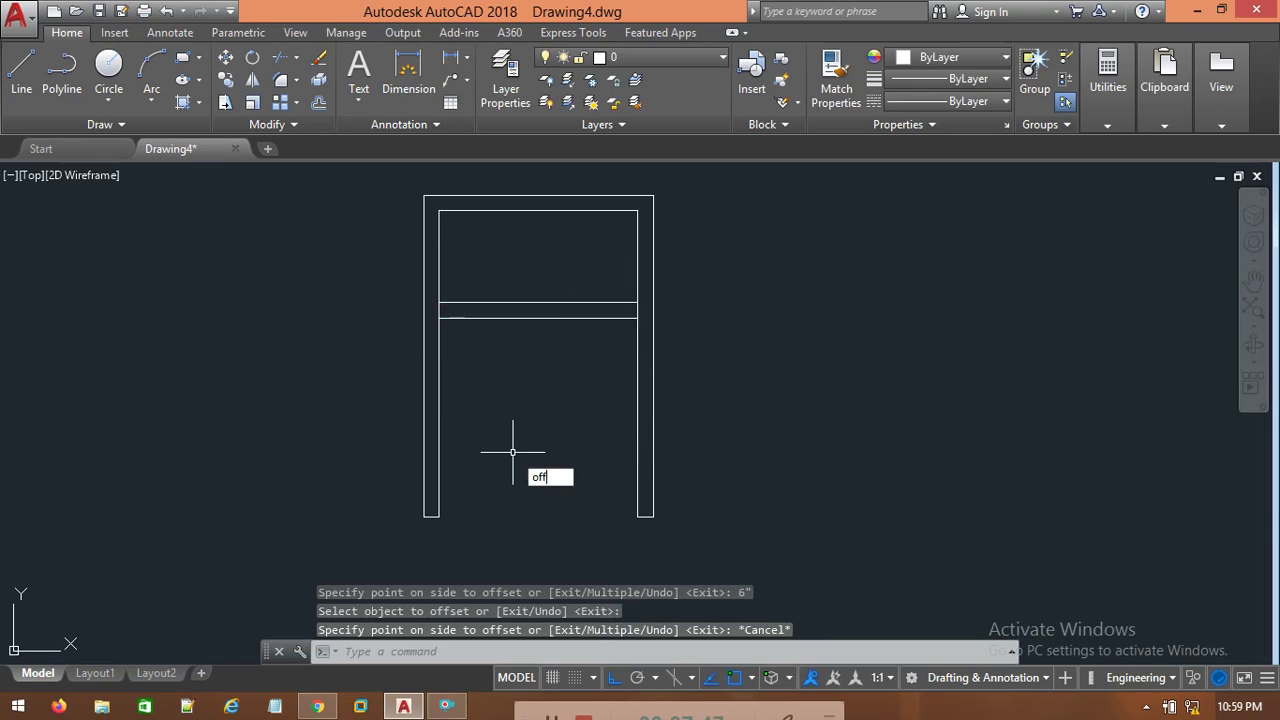
Set the offset distance to 6" and offset the lowest horizontal line downward three times in succession.
text(offset)
key(Return)
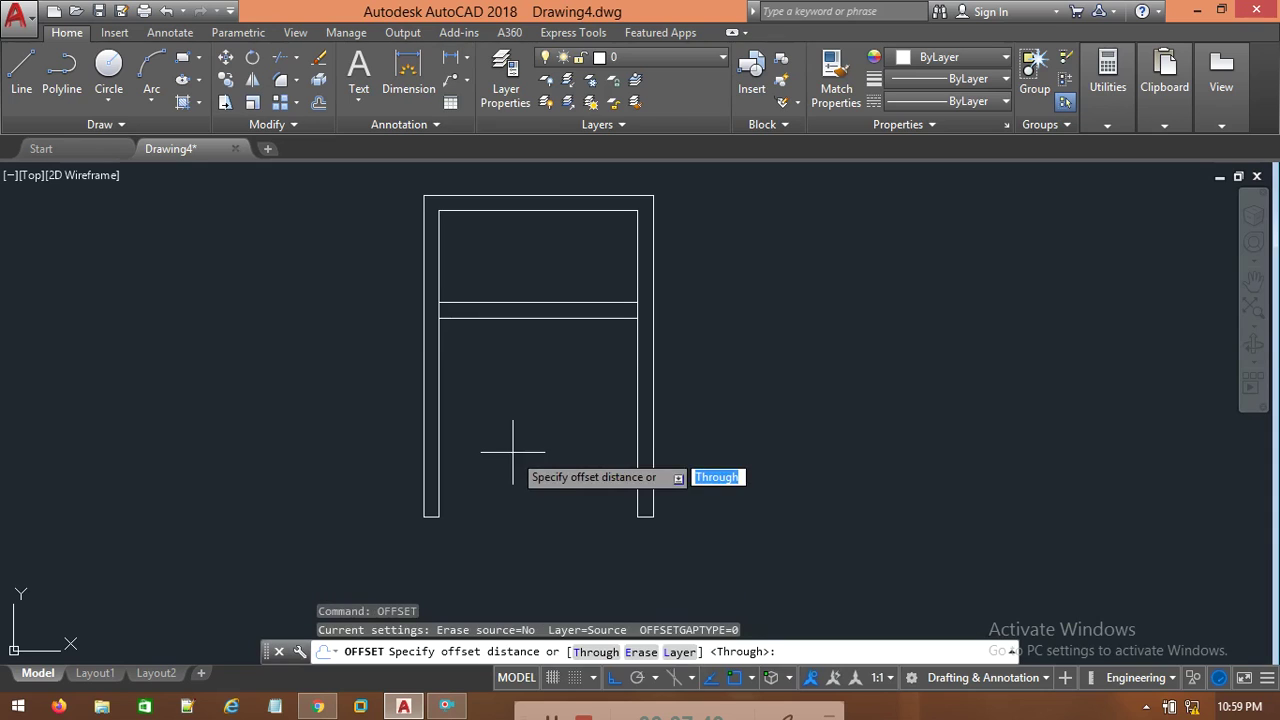
key(Return)
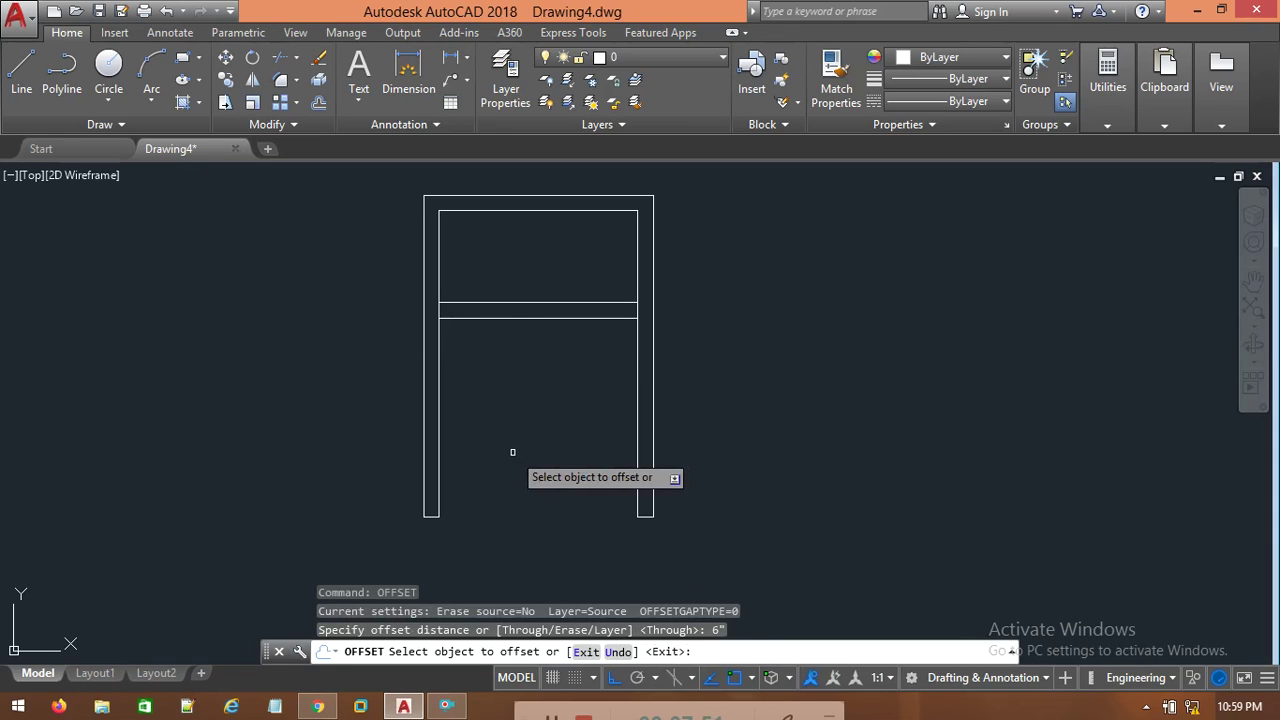
click(514, 318)
click(517, 340)
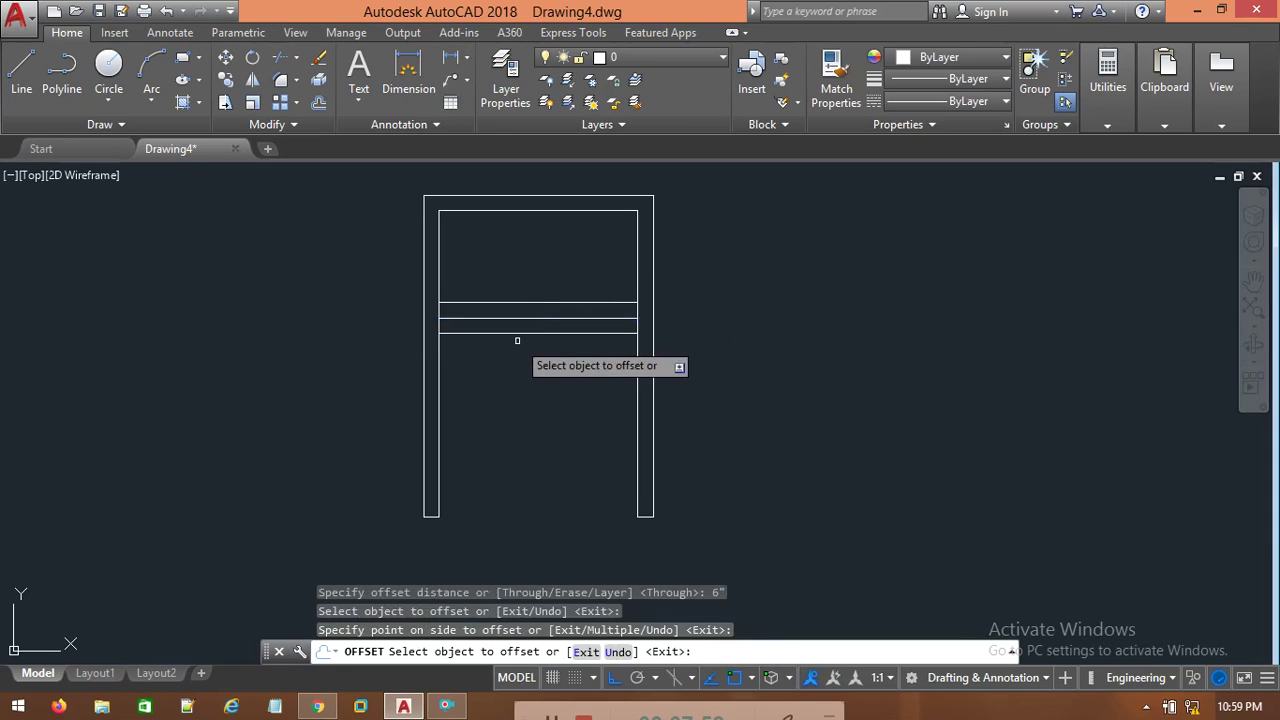
click(587, 333)
click(585, 350)
click(587, 348)
click(580, 360)
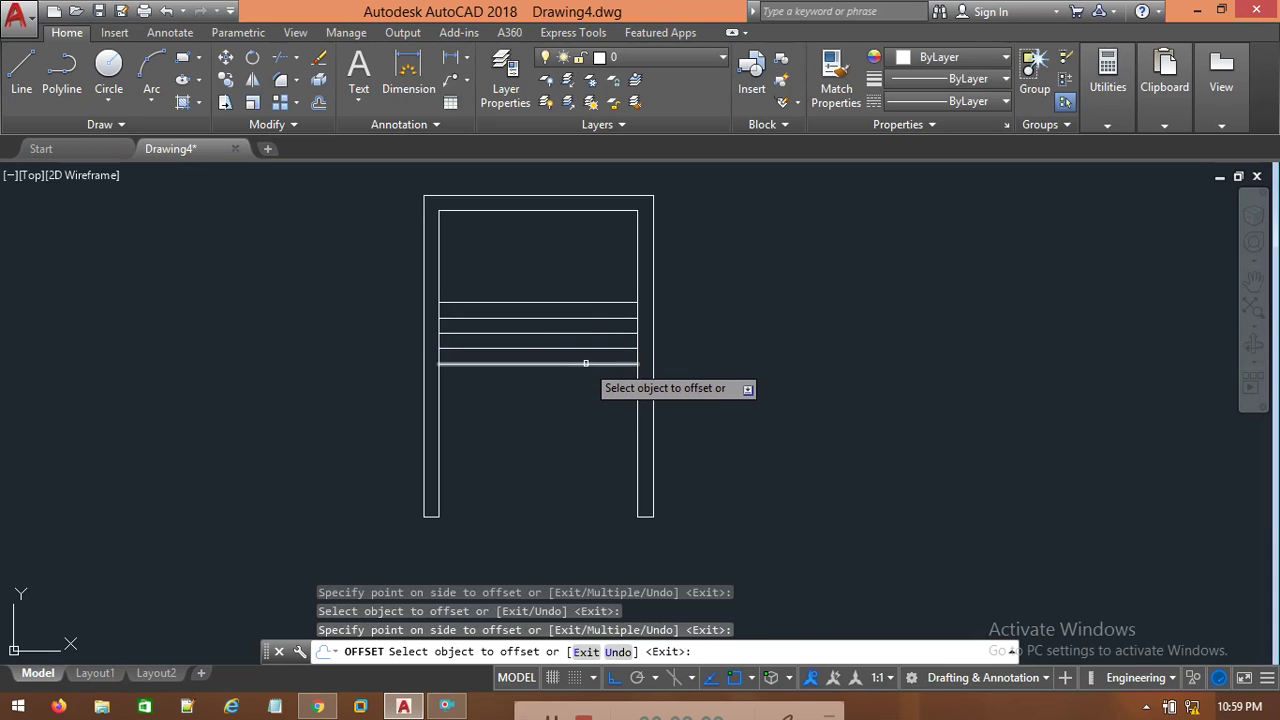
Add four more tread lines below, each offset 6" downward from the previous one.
click(586, 363)
click(586, 386)
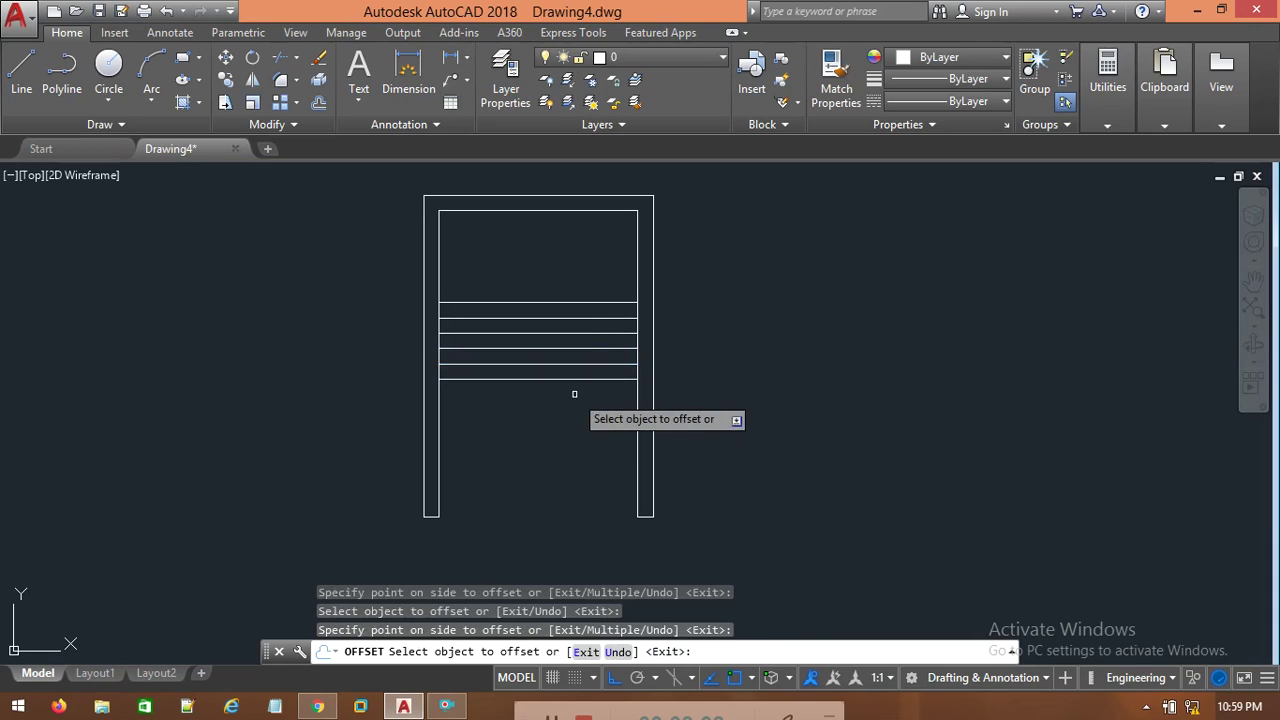
click(589, 379)
click(592, 398)
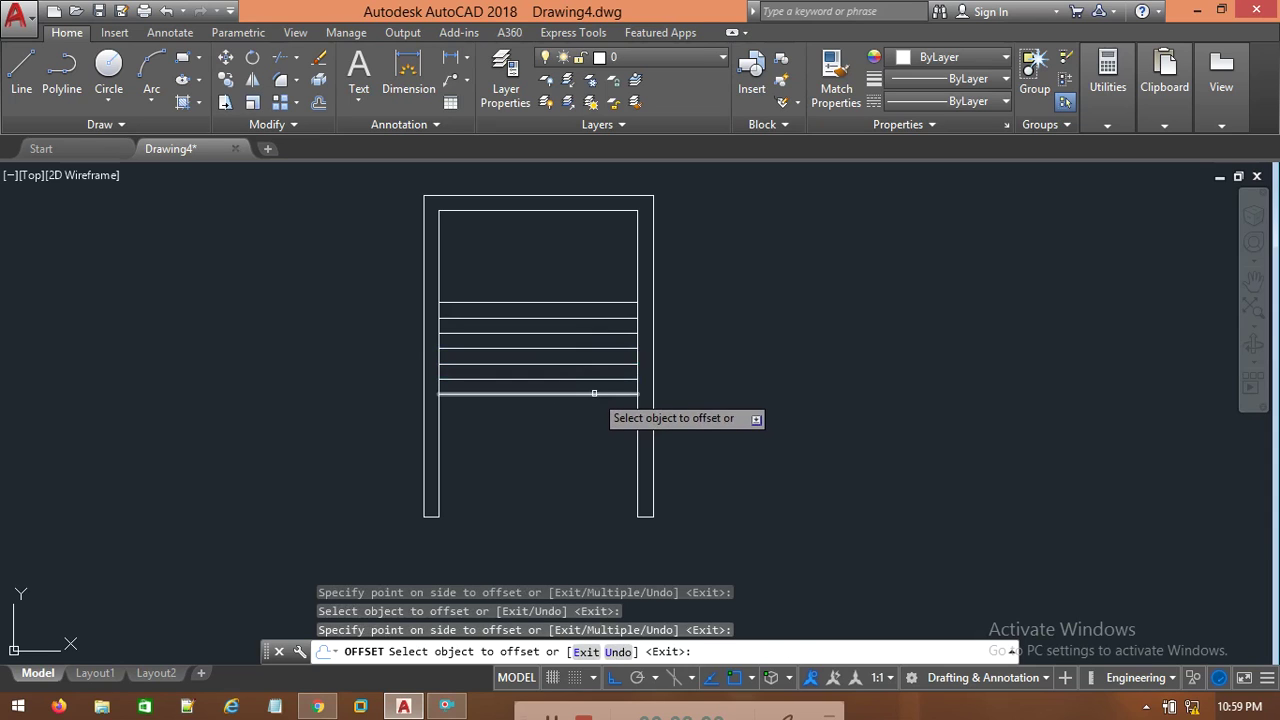
click(594, 394)
click(602, 412)
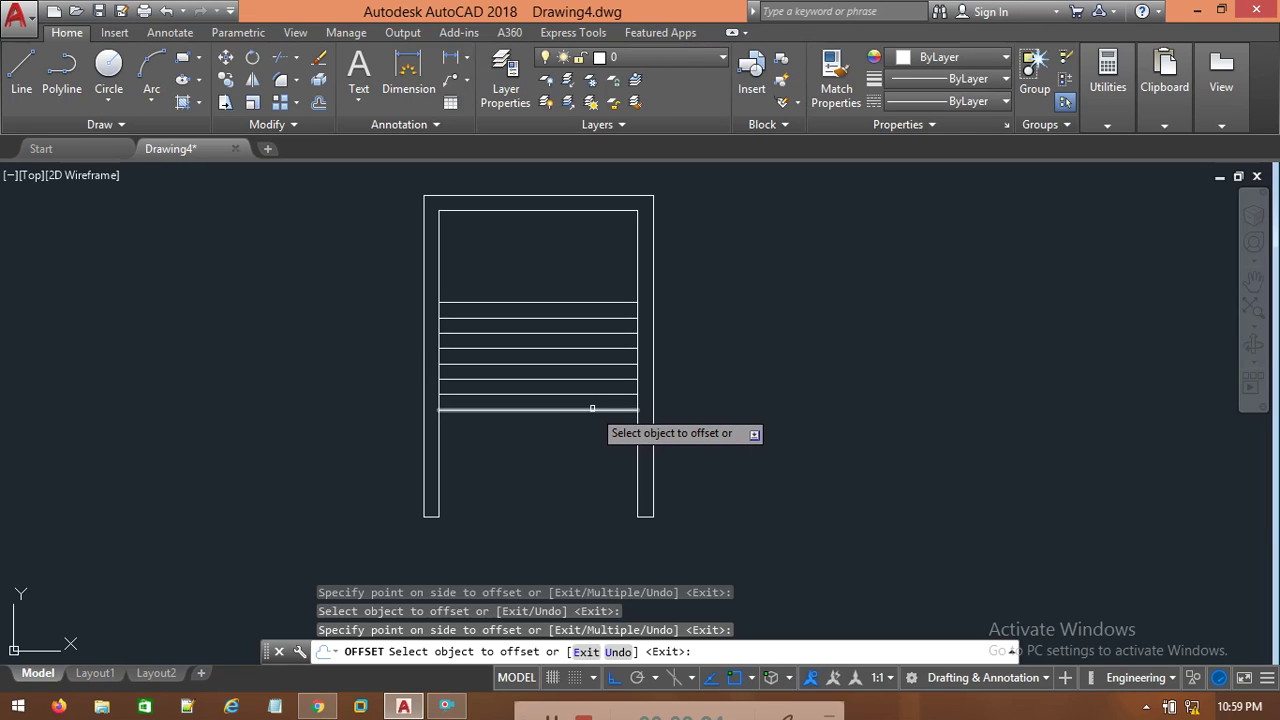
click(592, 409)
click(592, 432)
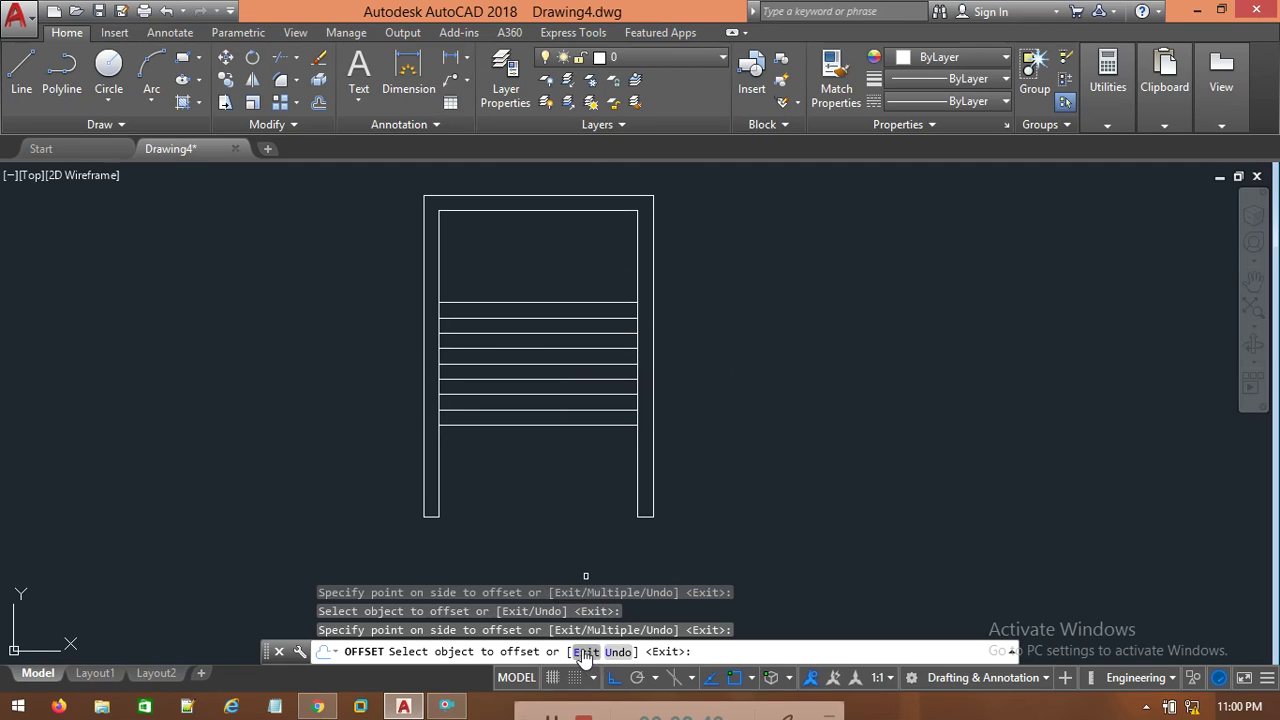
End the offset and delete all the 6"-spaced tread lines below the landing edge, keeping the landing edge itself.
click(514, 450)
key(Escape)
mouse_move(518, 448)
mouse_down()
mouse_move(555, 344)
mouse_move(586, 306)
mouse_move(563, 437)
mouse_move(523, 449)
mouse_up()
mouse_move(486, 308)
mouse_down()
mouse_move(515, 428)
mouse_move(590, 437)
mouse_up()
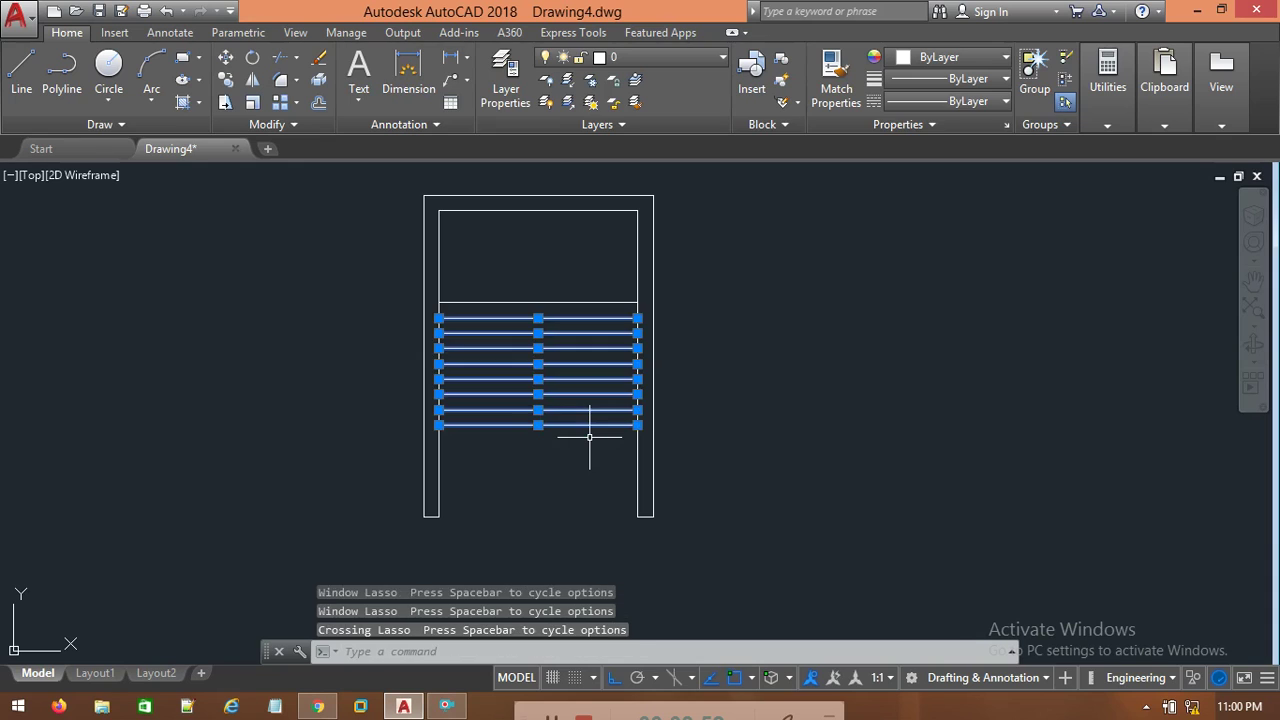
key(Delete)
Offset the landing edge 10" downward and repeat from each new line to make three tread lines.
text(offset)
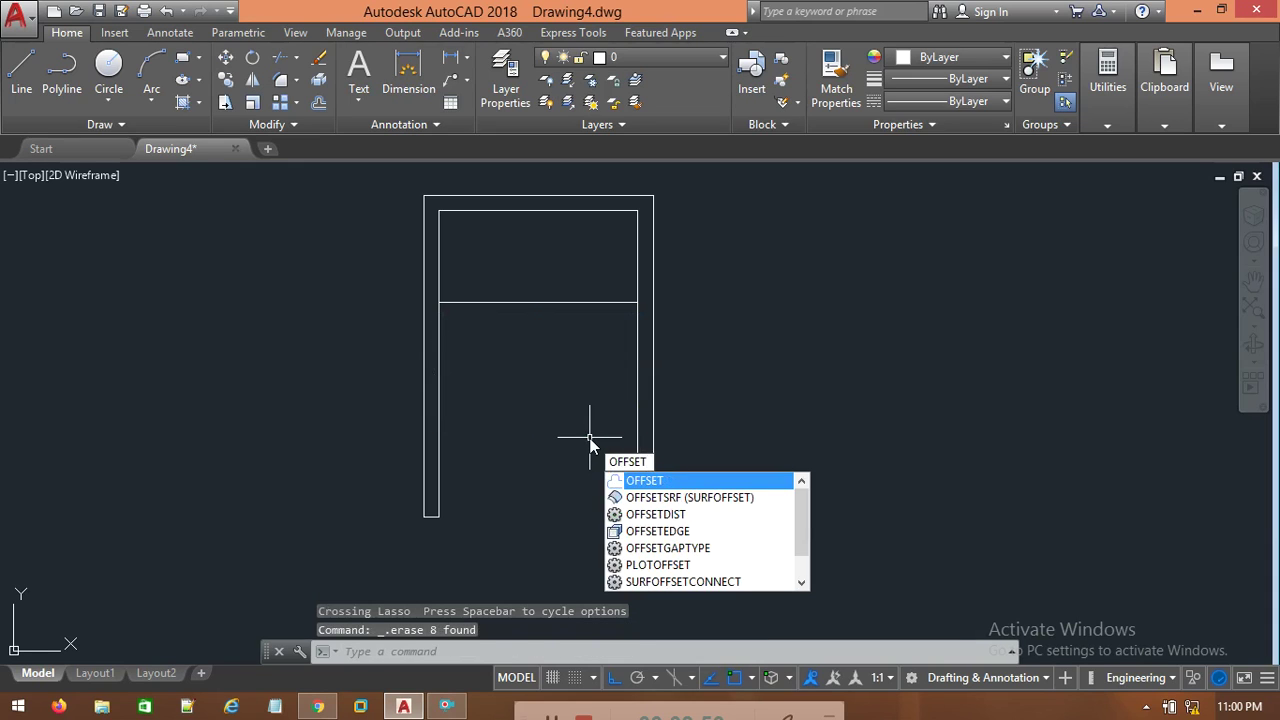
key(Return)
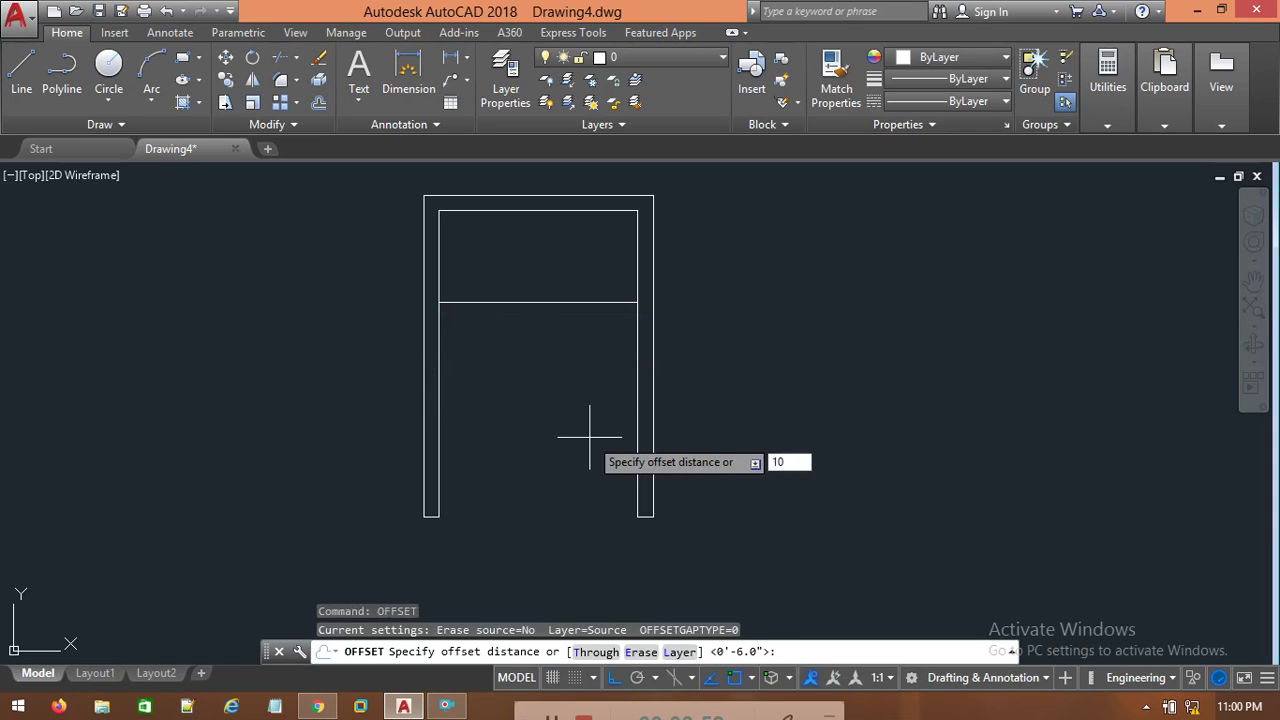
key(Return)
click(616, 301)
click(616, 329)
click(613, 329)
click(602, 348)
click(602, 354)
click(593, 383)
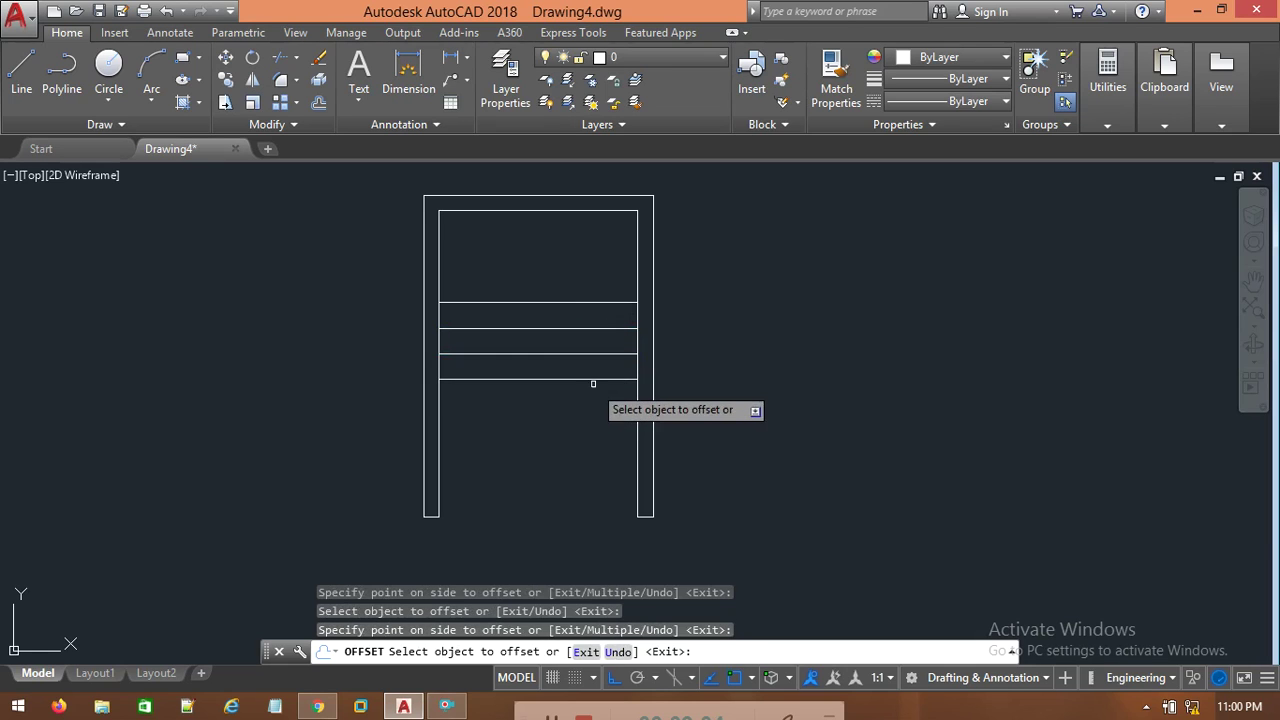
Continue with five more tread lines at the same 10" spacing down to near the walls' lower ends.
click(594, 380)
click(585, 400)
click(574, 405)
click(572, 430)
click(570, 431)
click(558, 460)
click(557, 456)
click(550, 473)
click(550, 481)
click(547, 495)
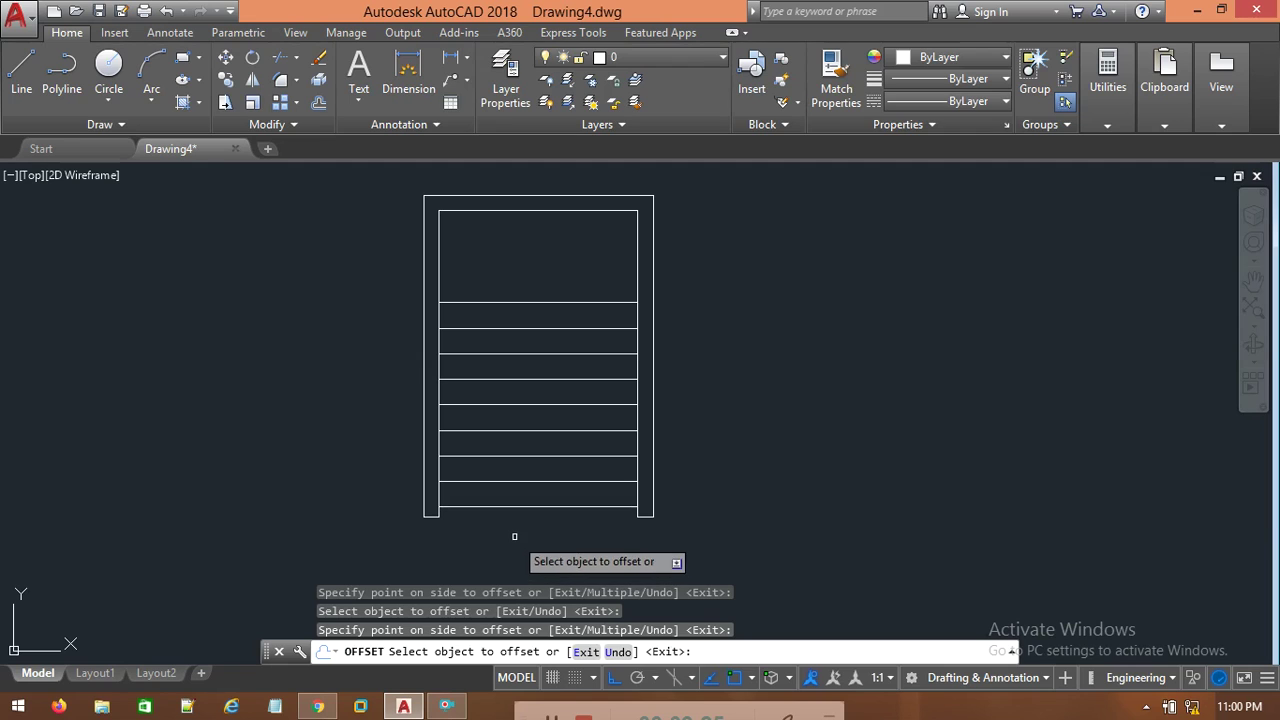
Draw a vertical centre line from the landing edge's midpoint to the lowest tread line's midpoint.
click(21, 70)
click(538, 328)
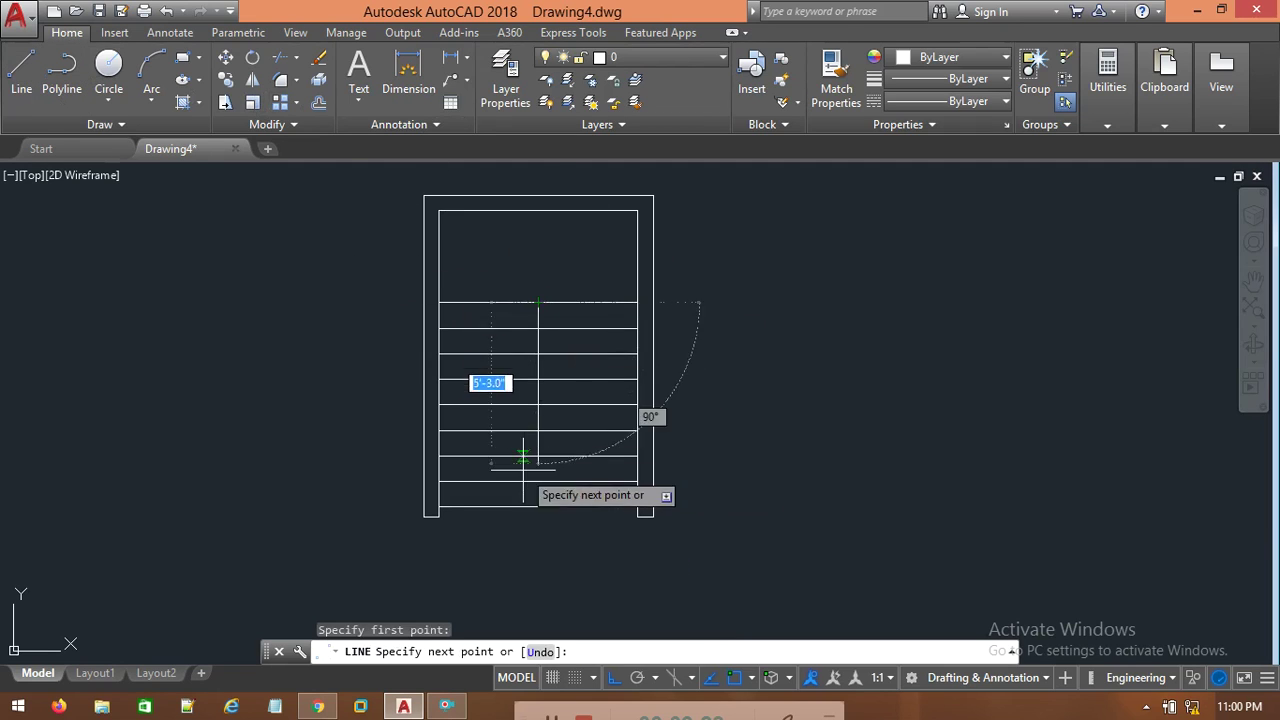
click(538, 508)
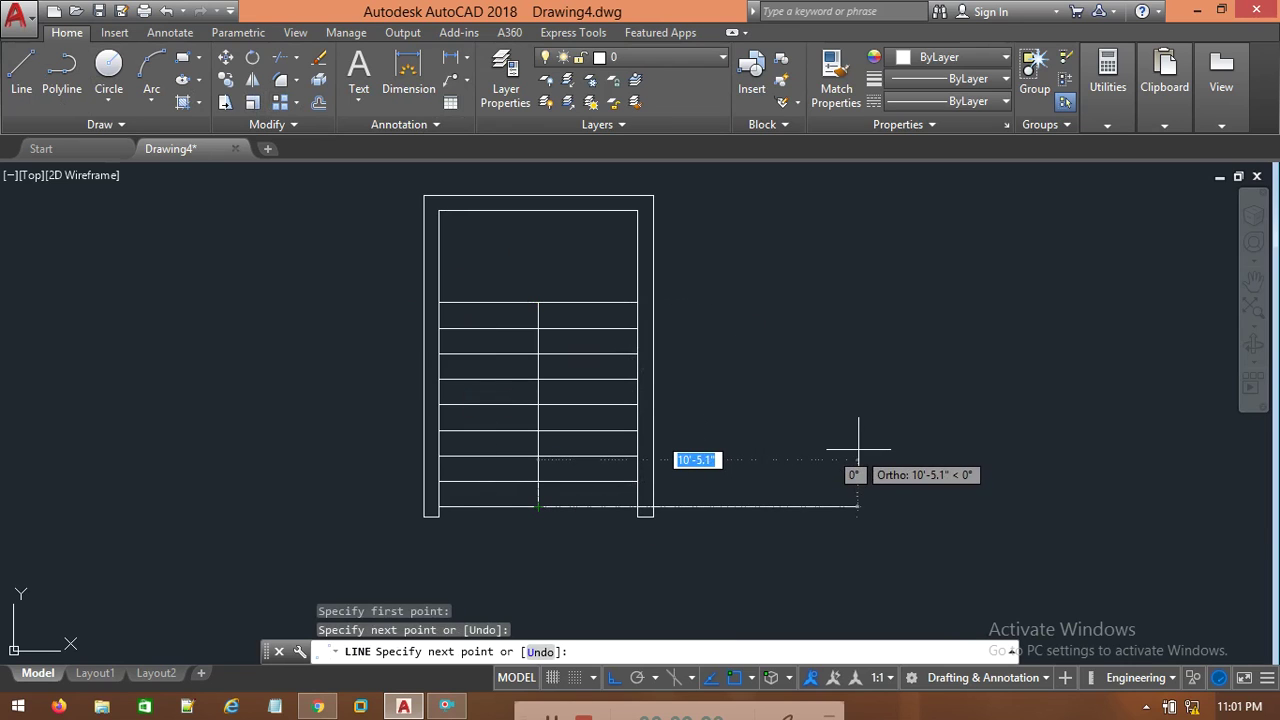
key(Escape)
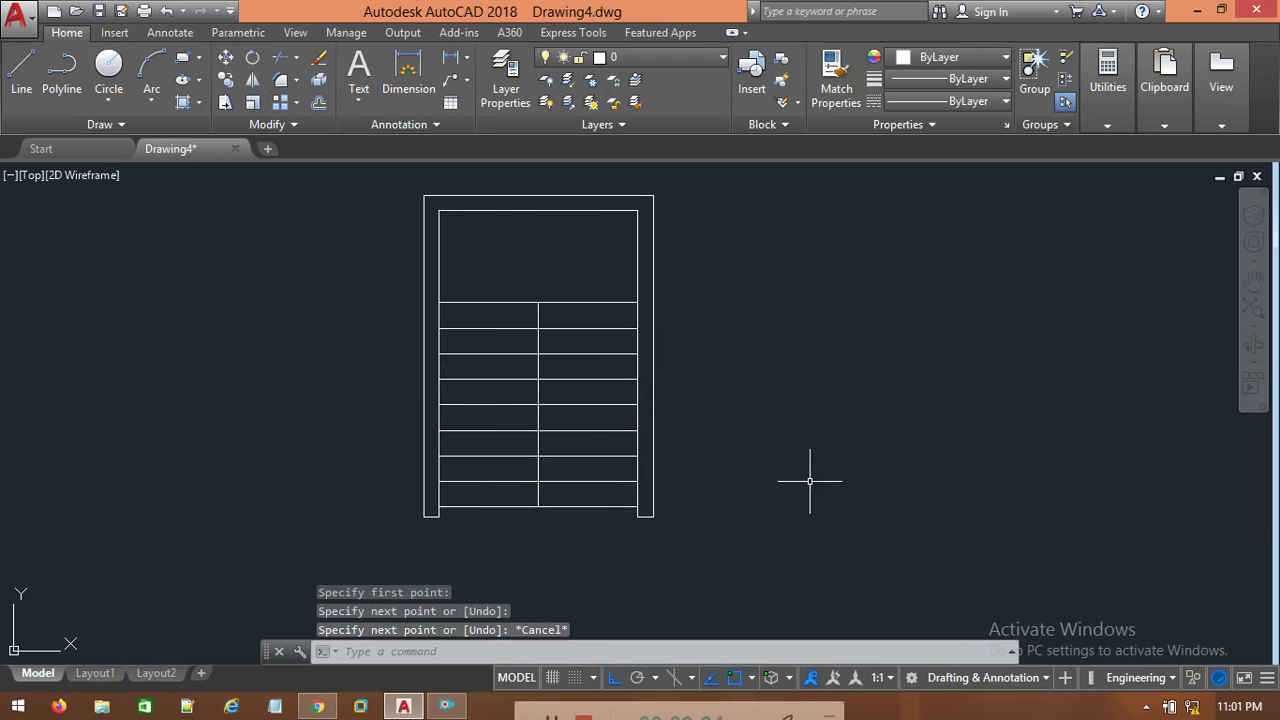
Offset the vertical centre line 3" to each side and delete the original centre line.
text(offset)
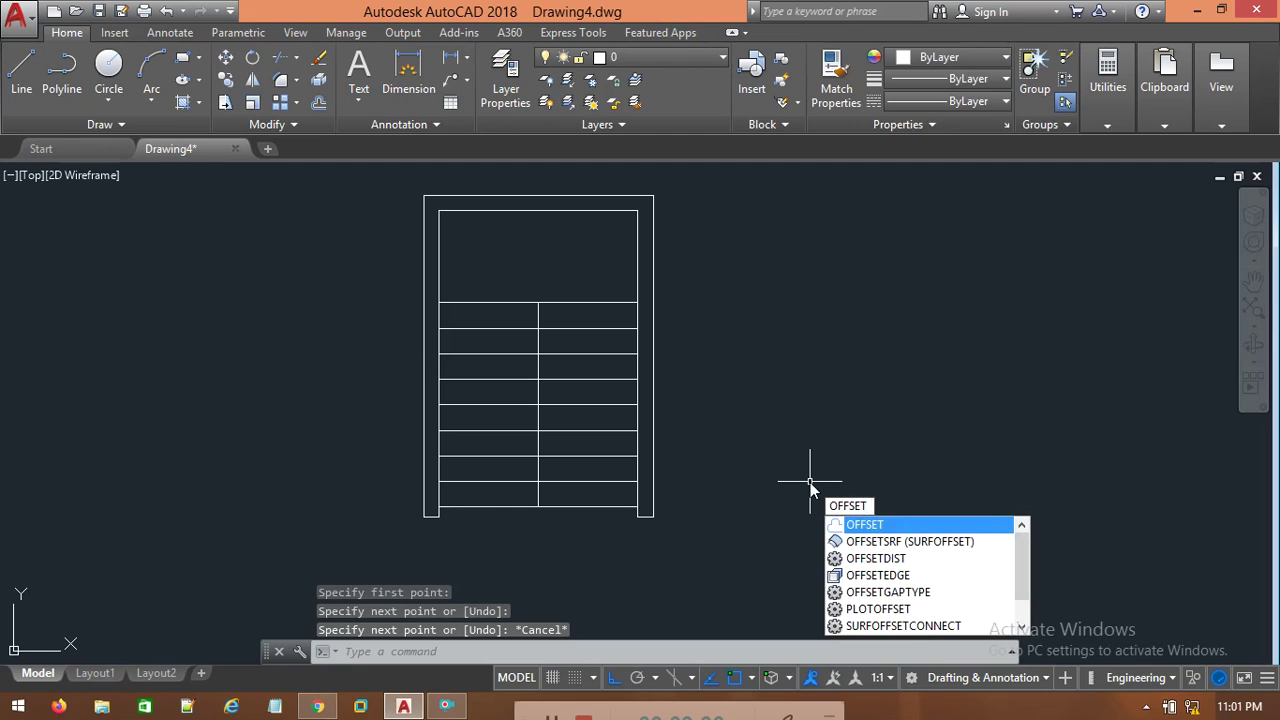
key(Return)
text(3")
key(Return)
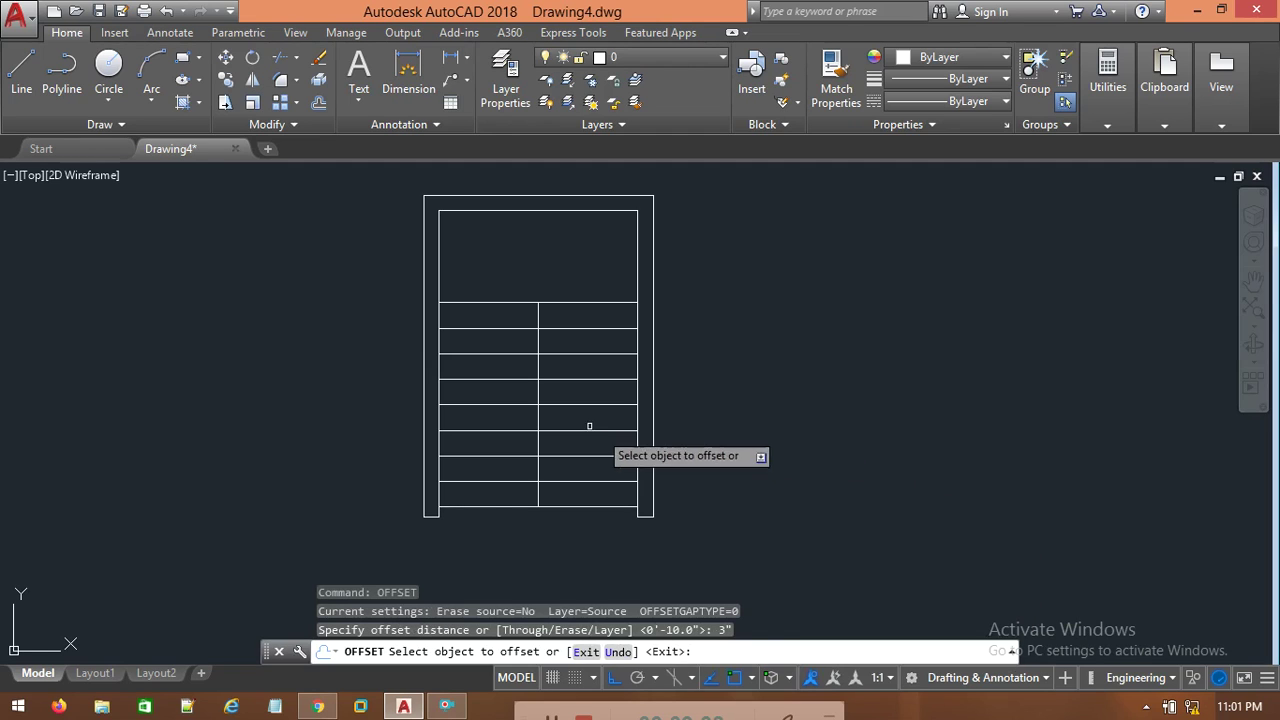
click(537, 346)
click(528, 349)
click(537, 333)
click(551, 346)
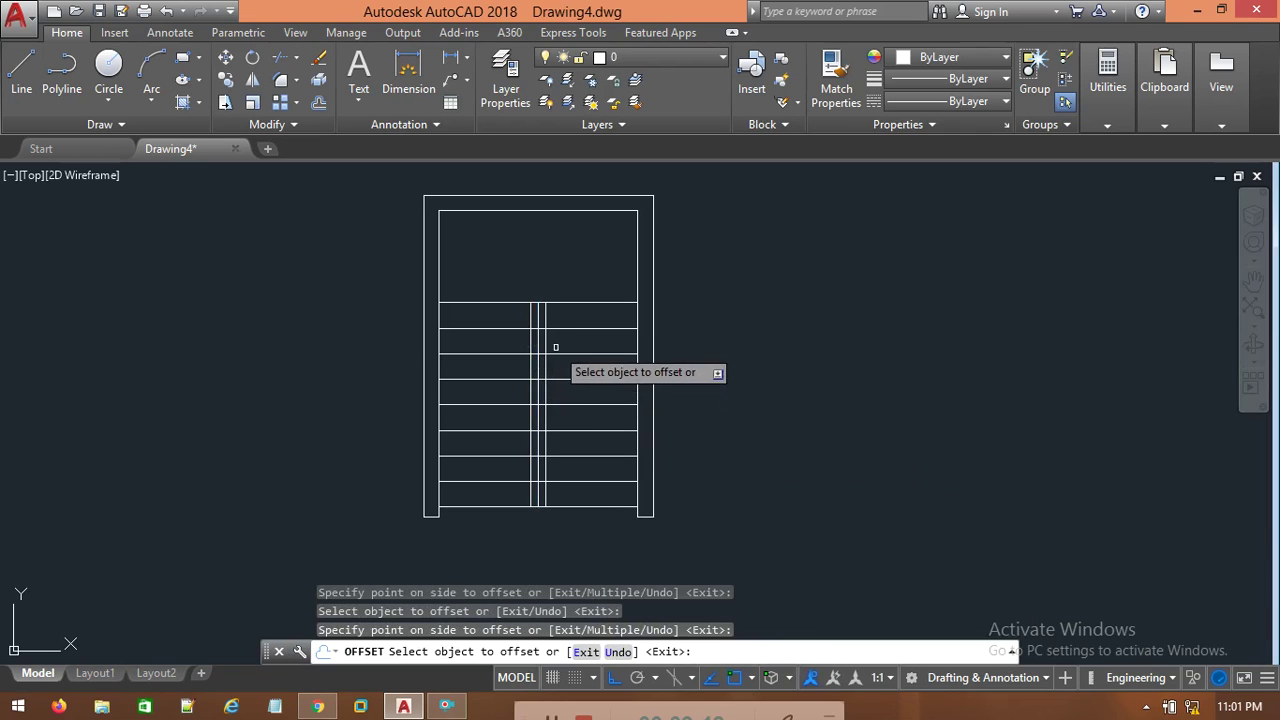
key(Escape)
click(539, 351)
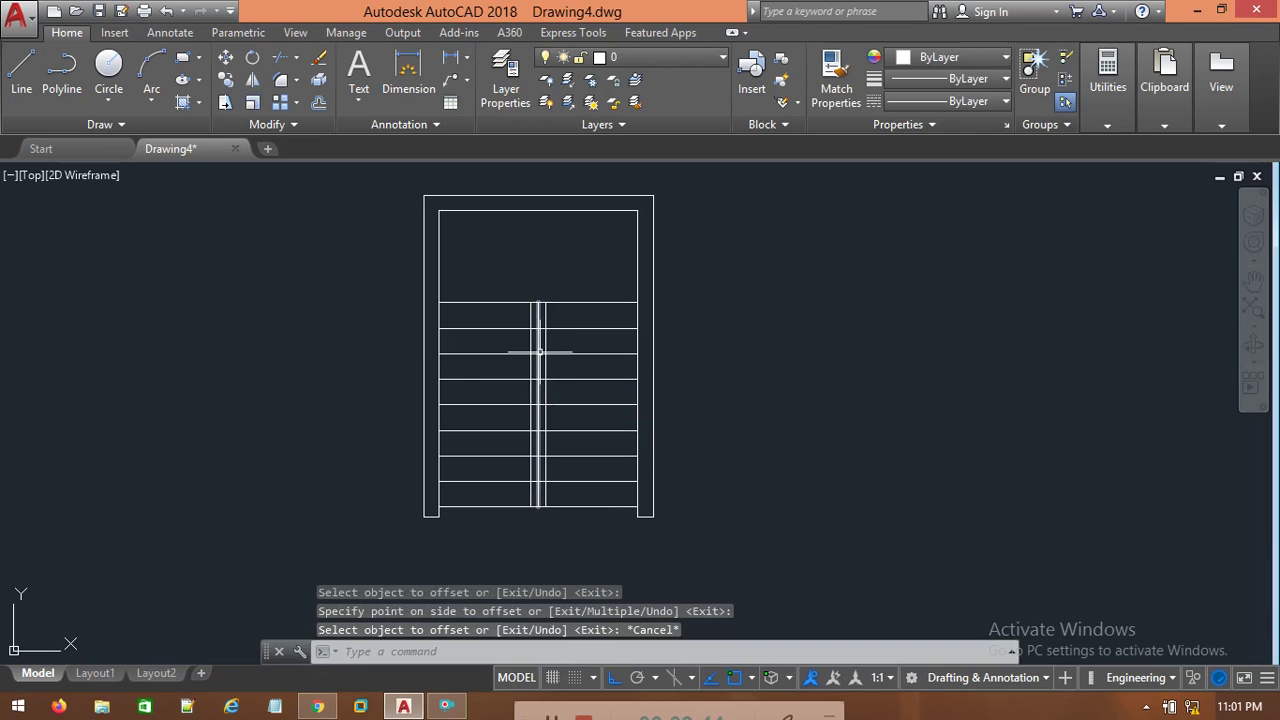
key(Delete)
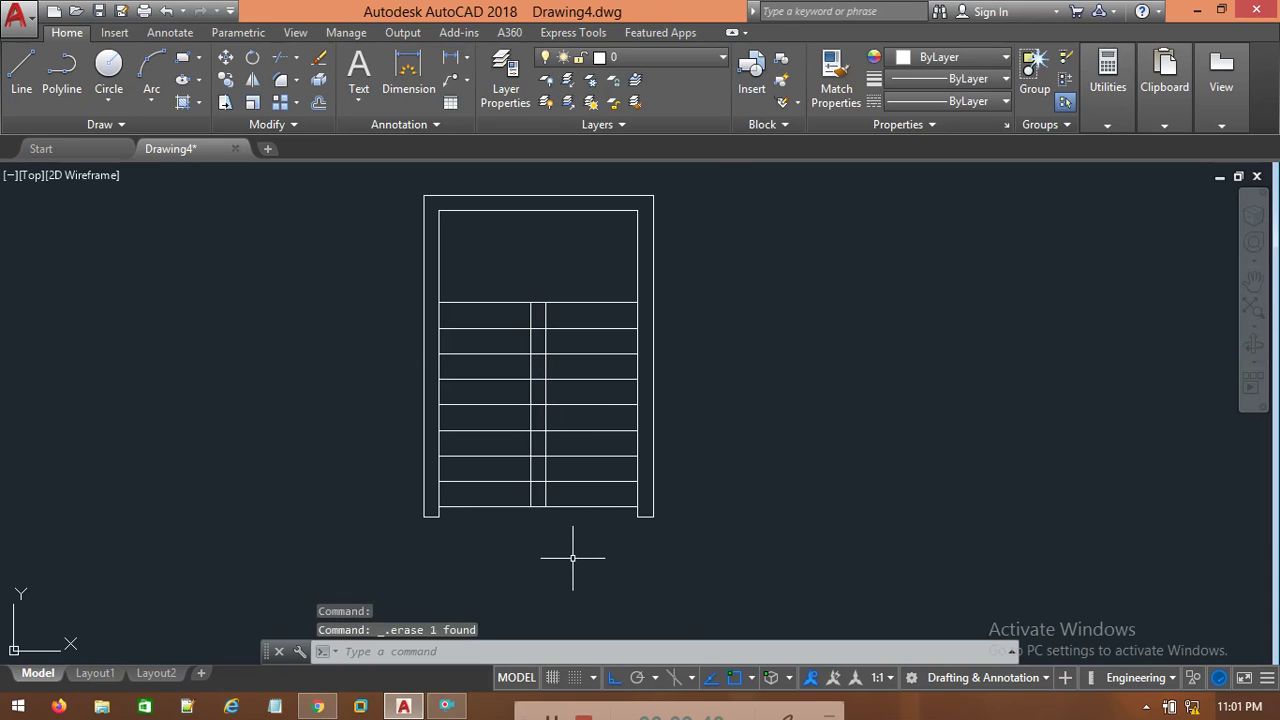
Trim the tread lines between the two vertical lines, from below the landing edge down to the lowest tread.
scroll(575, 557, up, 3)
middle_drag(590, 387, 705, 415)
scroll(795, 502, down, 2)
text(tr)
key(Return)
key(Return)
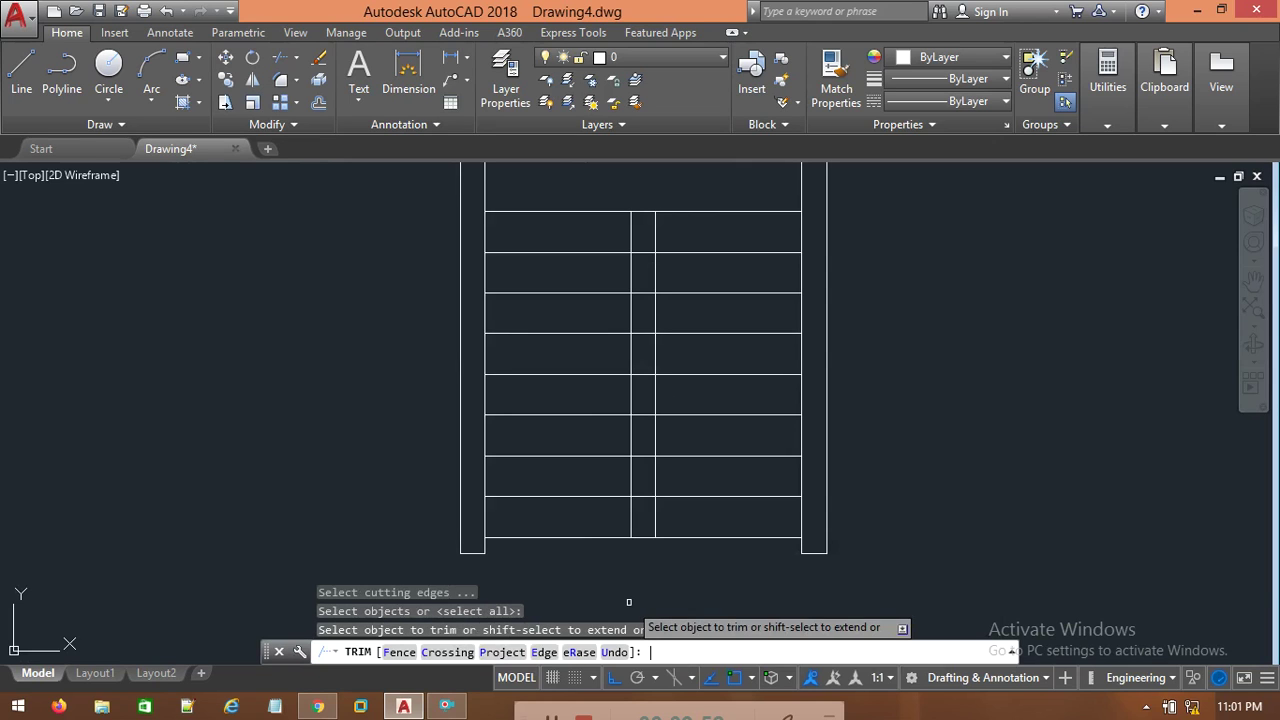
click(643, 243)
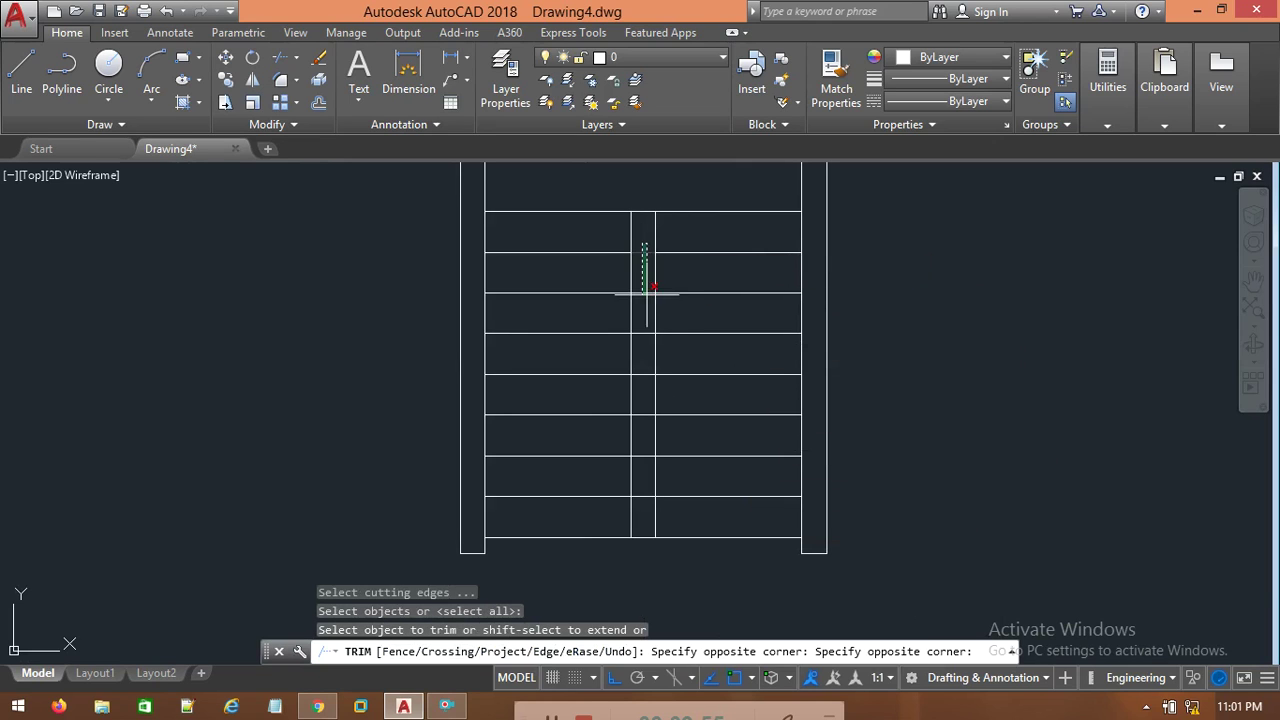
click(640, 545)
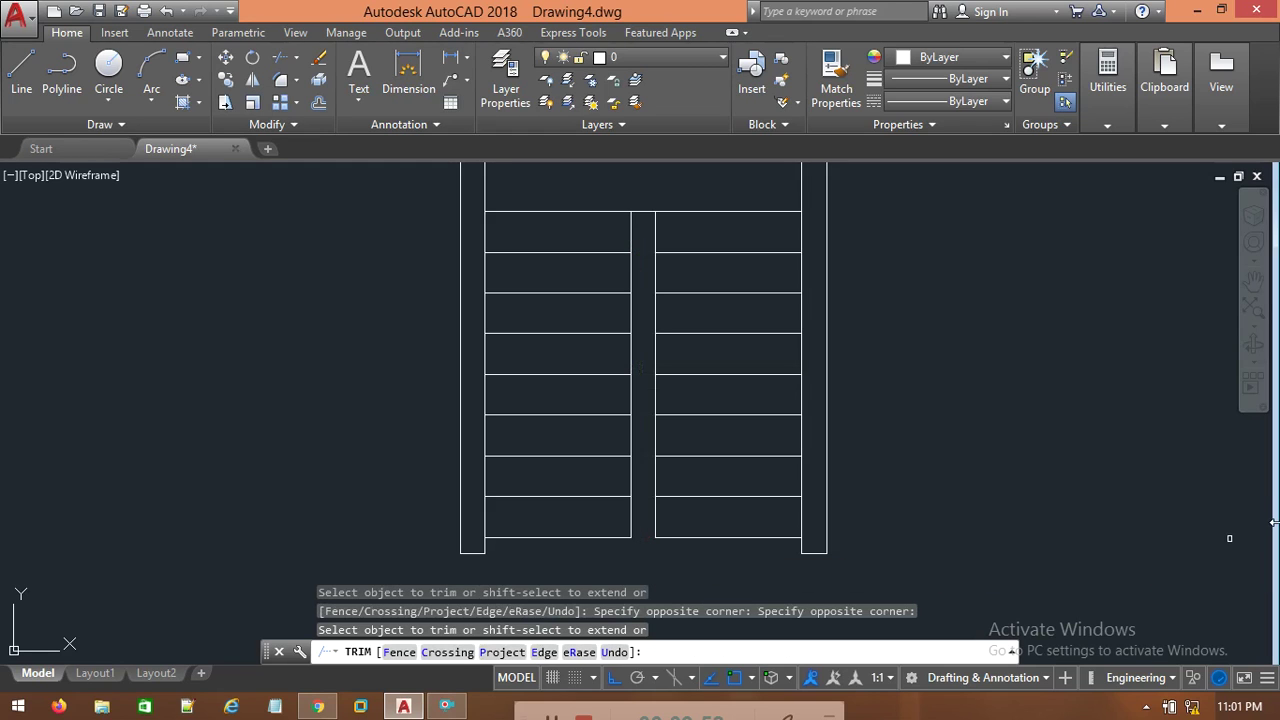
scroll(1119, 456, down, 5)
mouse_move(1119, 456)
middle_down()
mouse_move(699, 429)
mouse_move(1003, 409)
middle_up()
scroll(707, 420, up, 4)
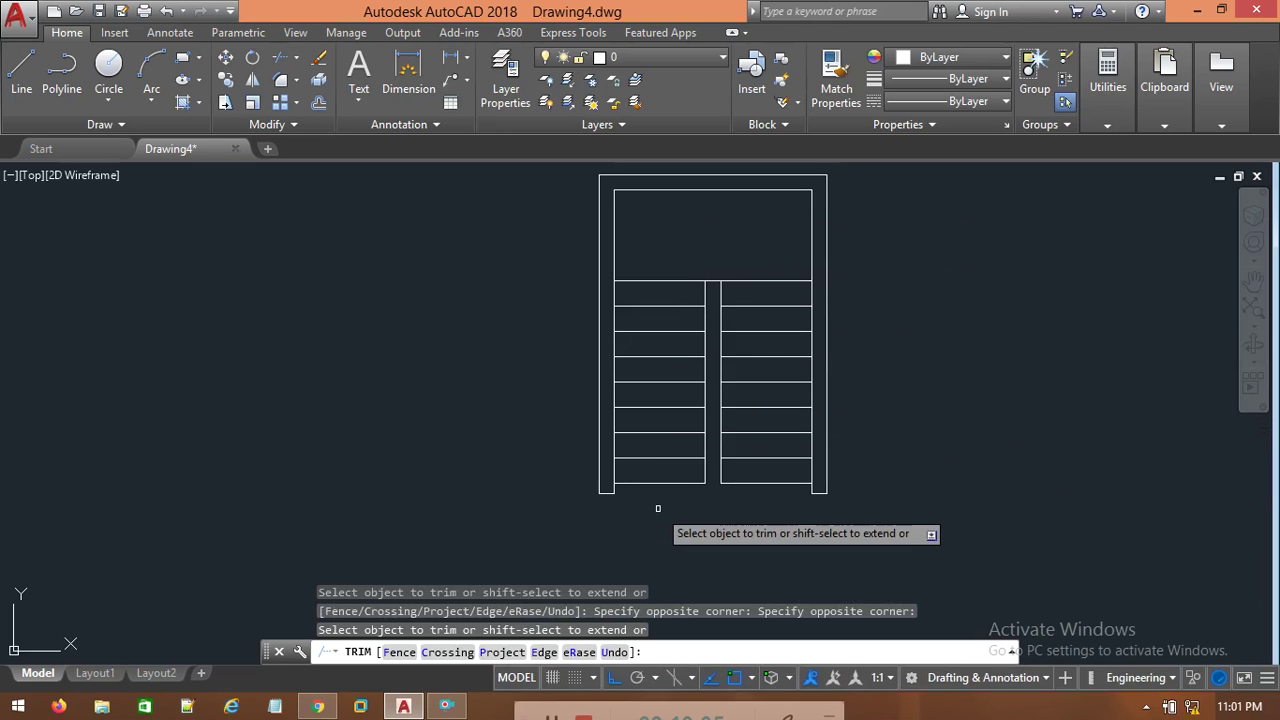
scroll(663, 525, up, 2)
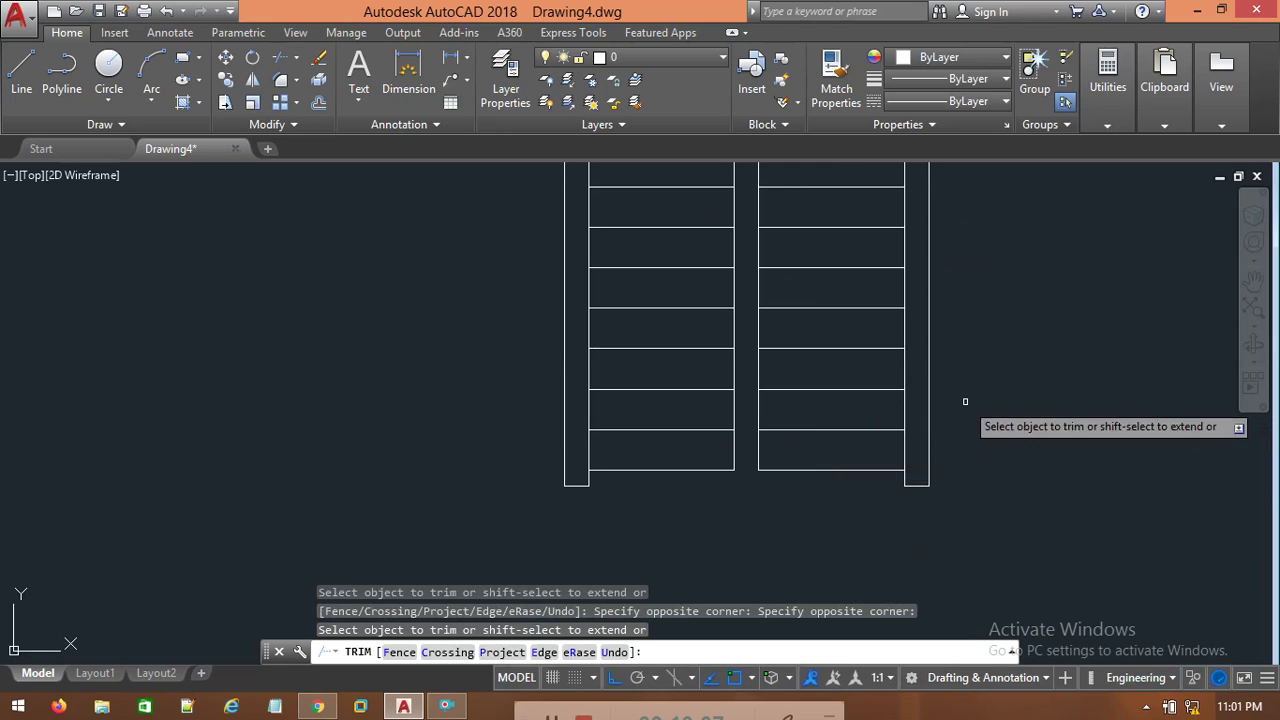
middle_drag(964, 403, 904, 437)
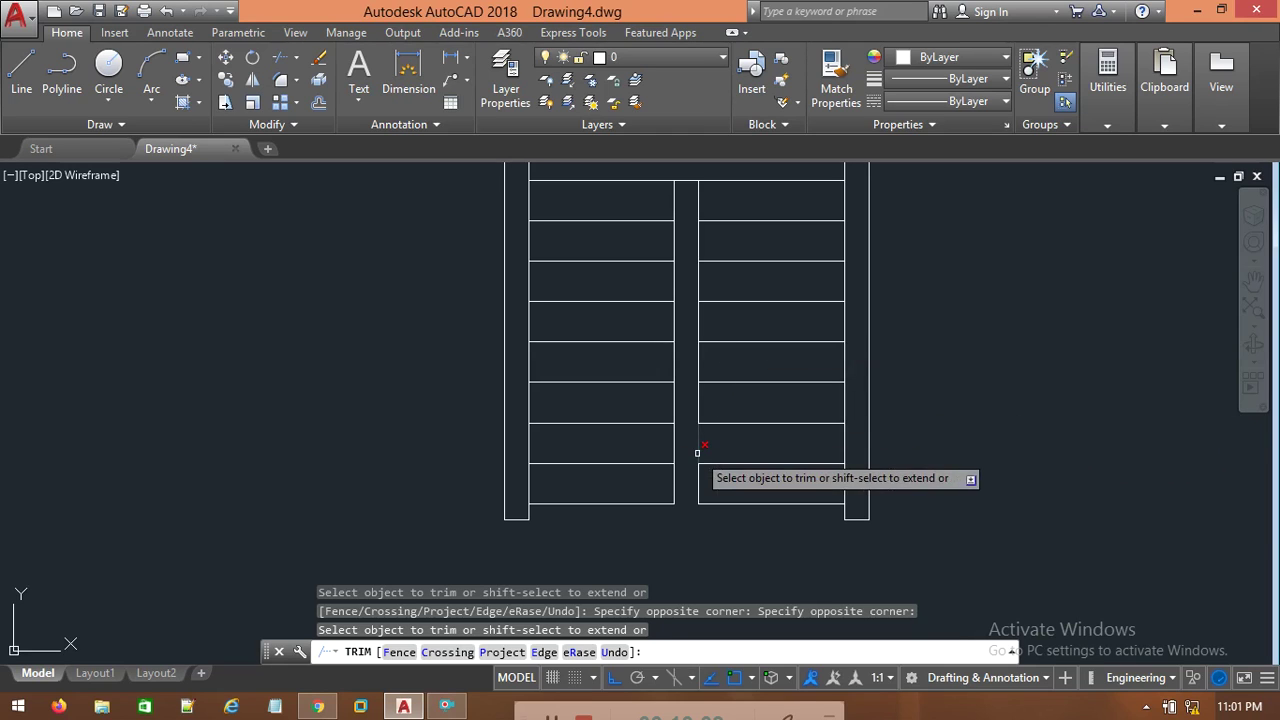
scroll(806, 455, down, 1)
key(Escape)
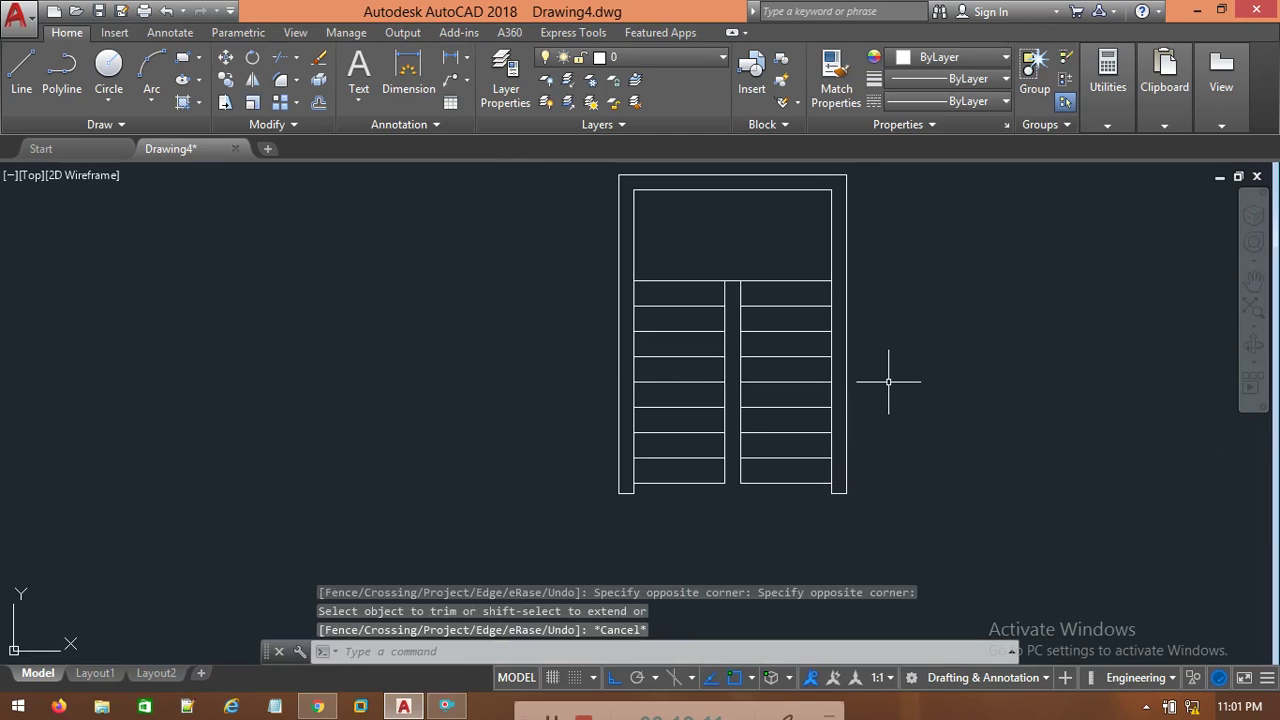
Draw a diagonal line from the second tread line's end at the left inner wall to the left flight's corner at the landing edge.
middle_drag(888, 382, 646, 400)
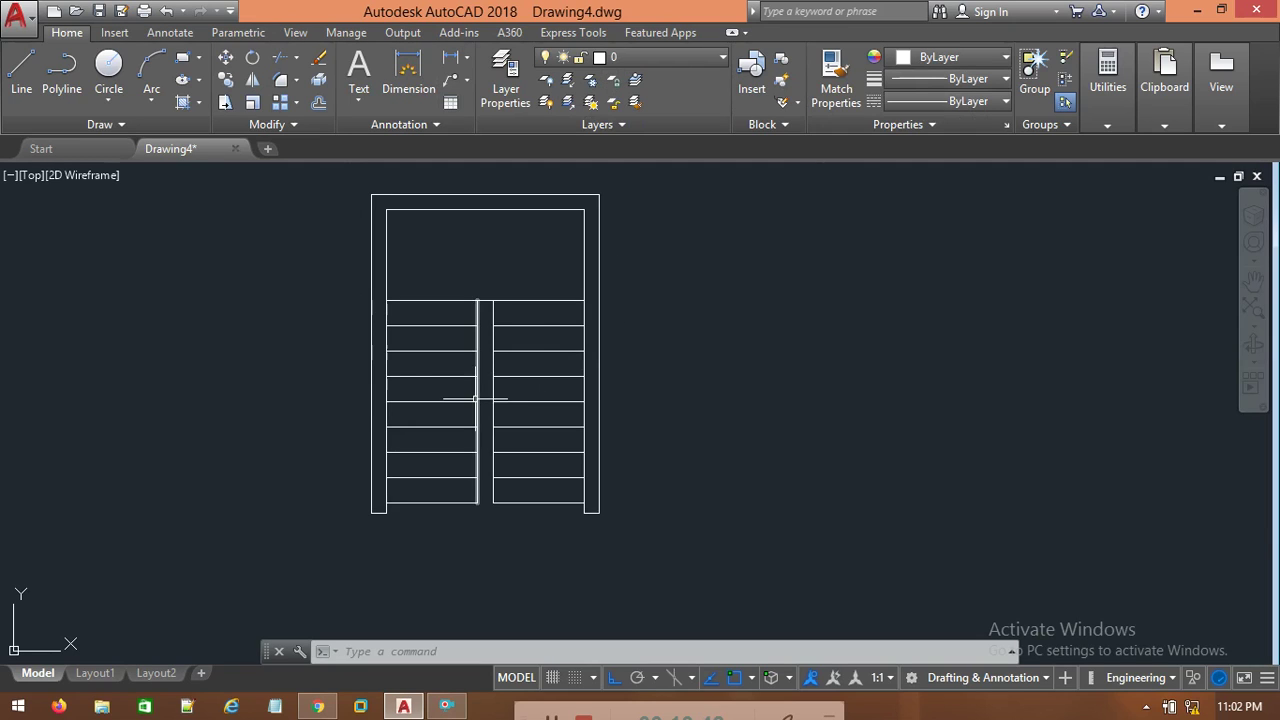
scroll(615, 399, up, 2)
middle_drag(412, 312, 720, 436)
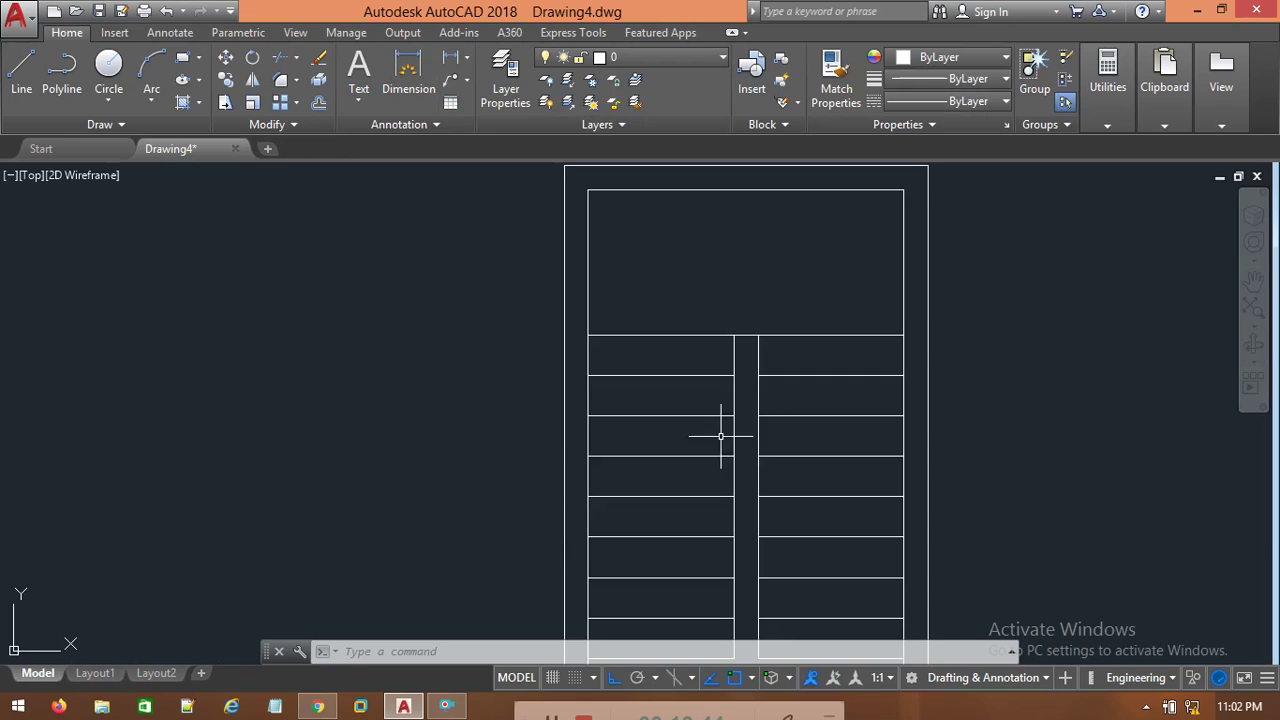
scroll(687, 298, up, 2)
middle_drag(687, 298, 389, 203)
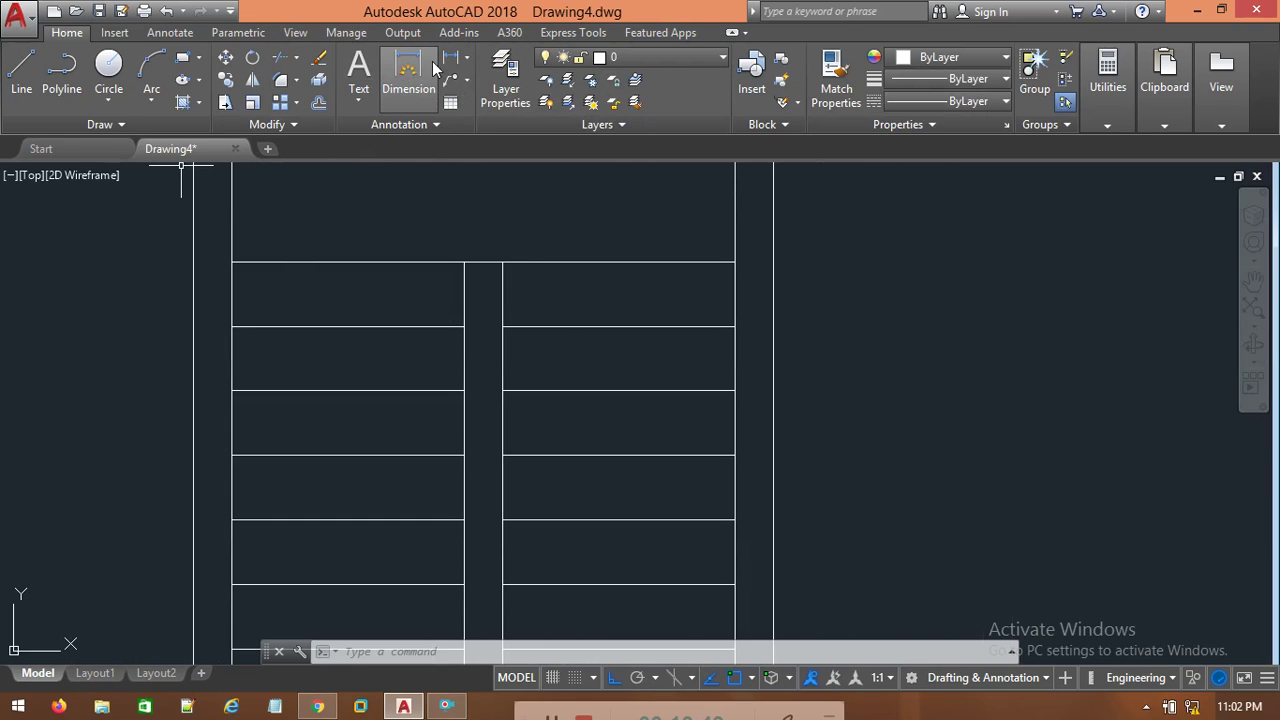
click(21, 72)
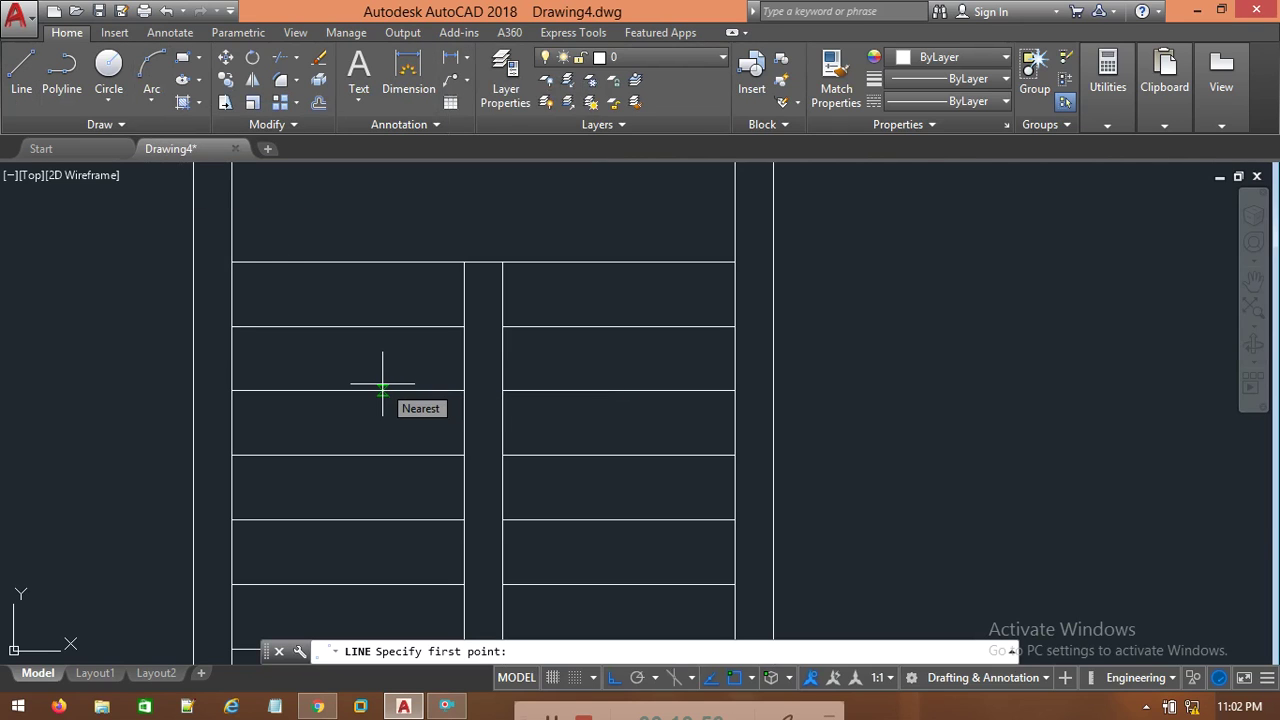
click(231, 390)
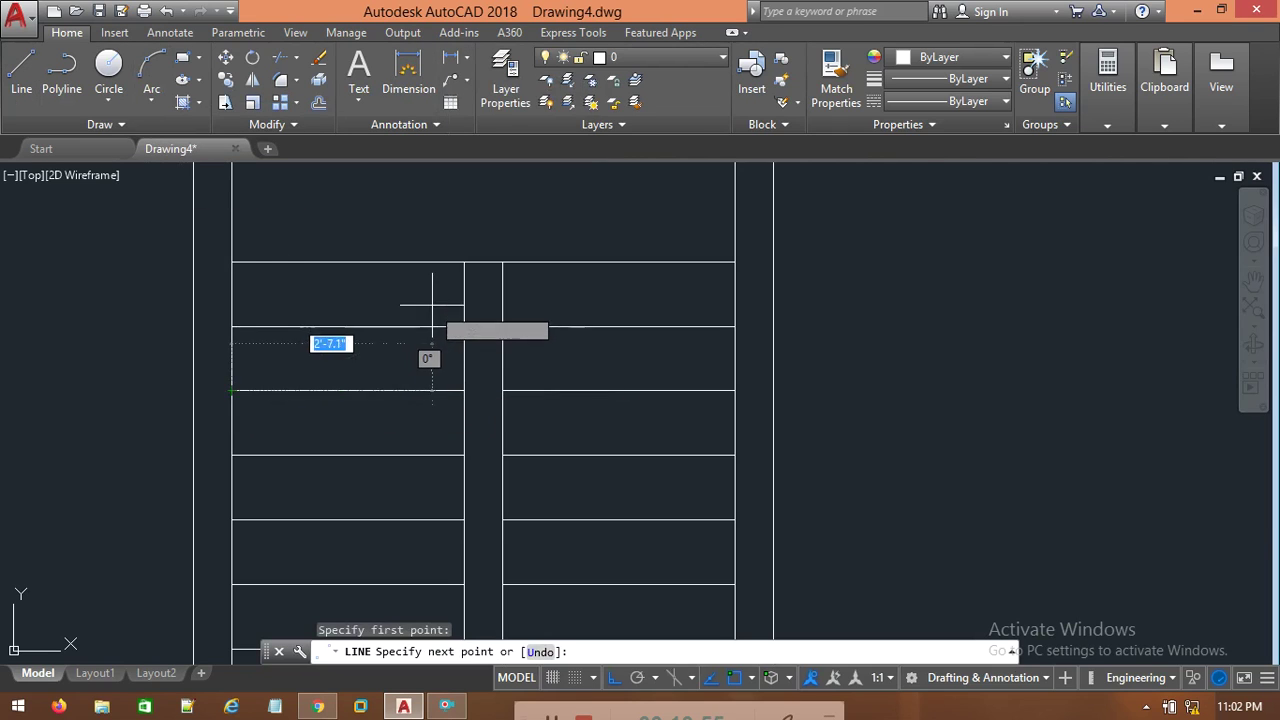
click(463, 262)
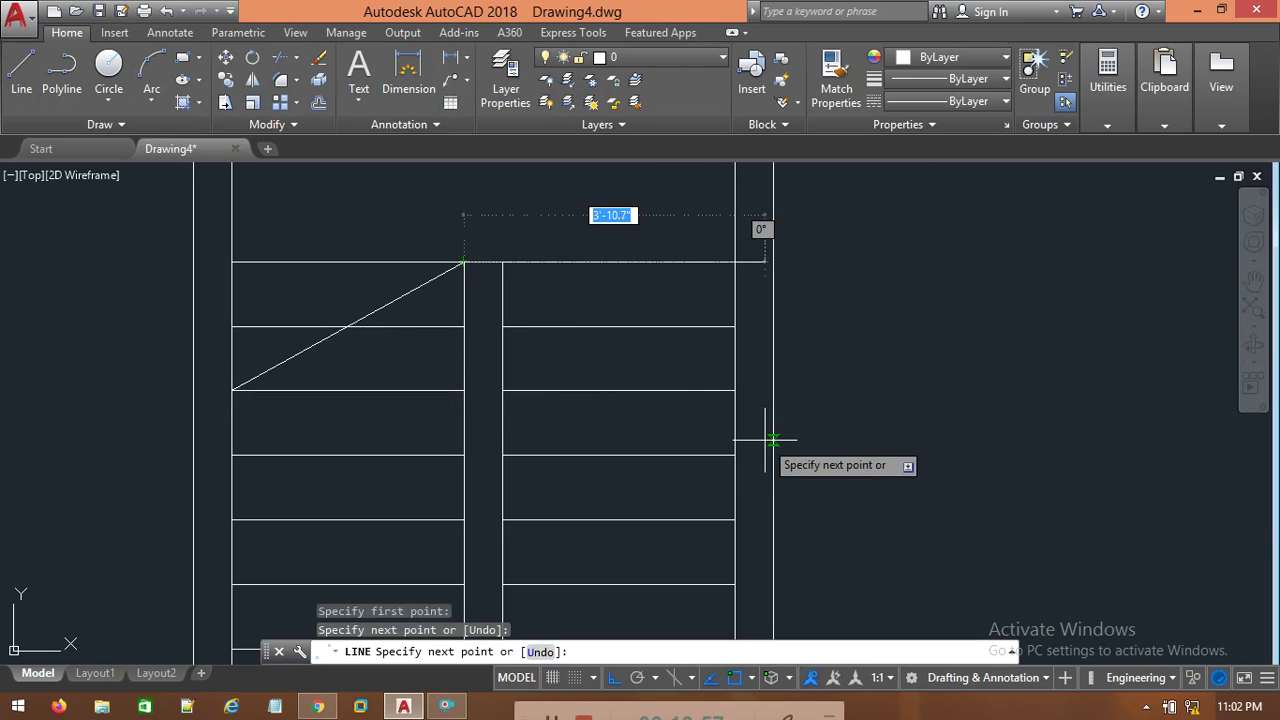
key(Escape)
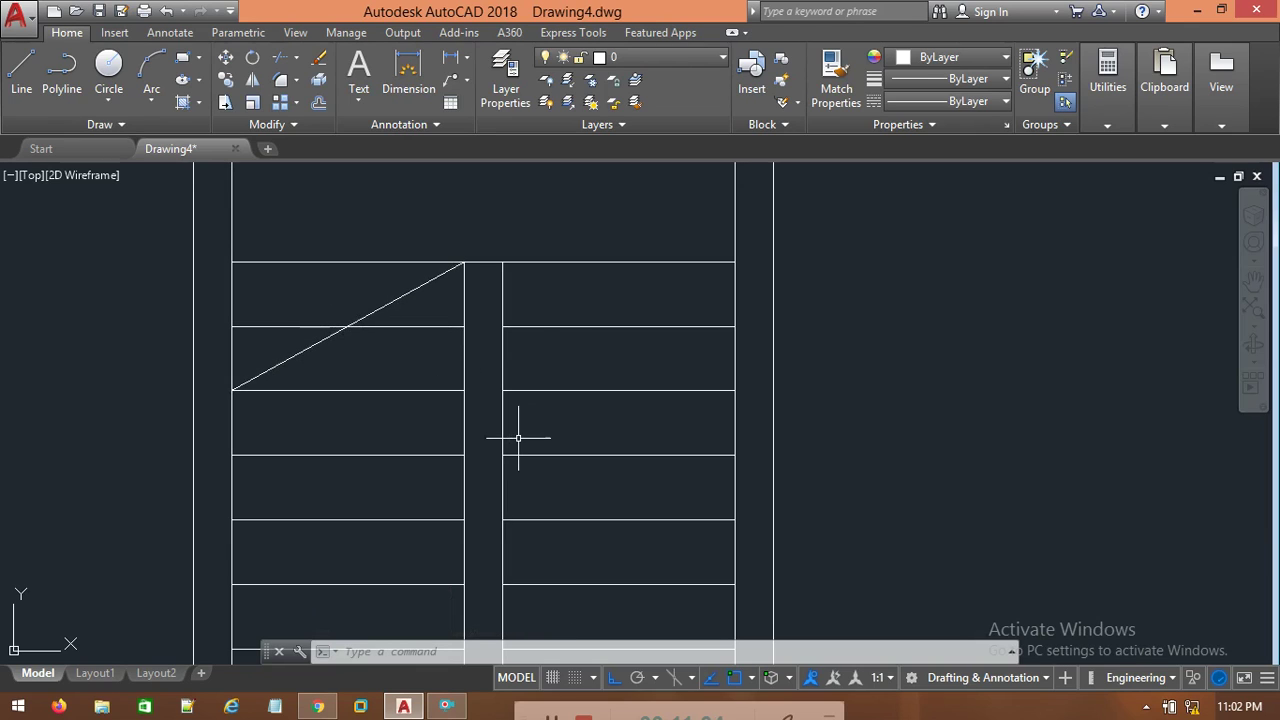
Trim the part of the left flight's first tread line between the left wall and the diagonal.
text(tri)
key(Return)
key(Return)
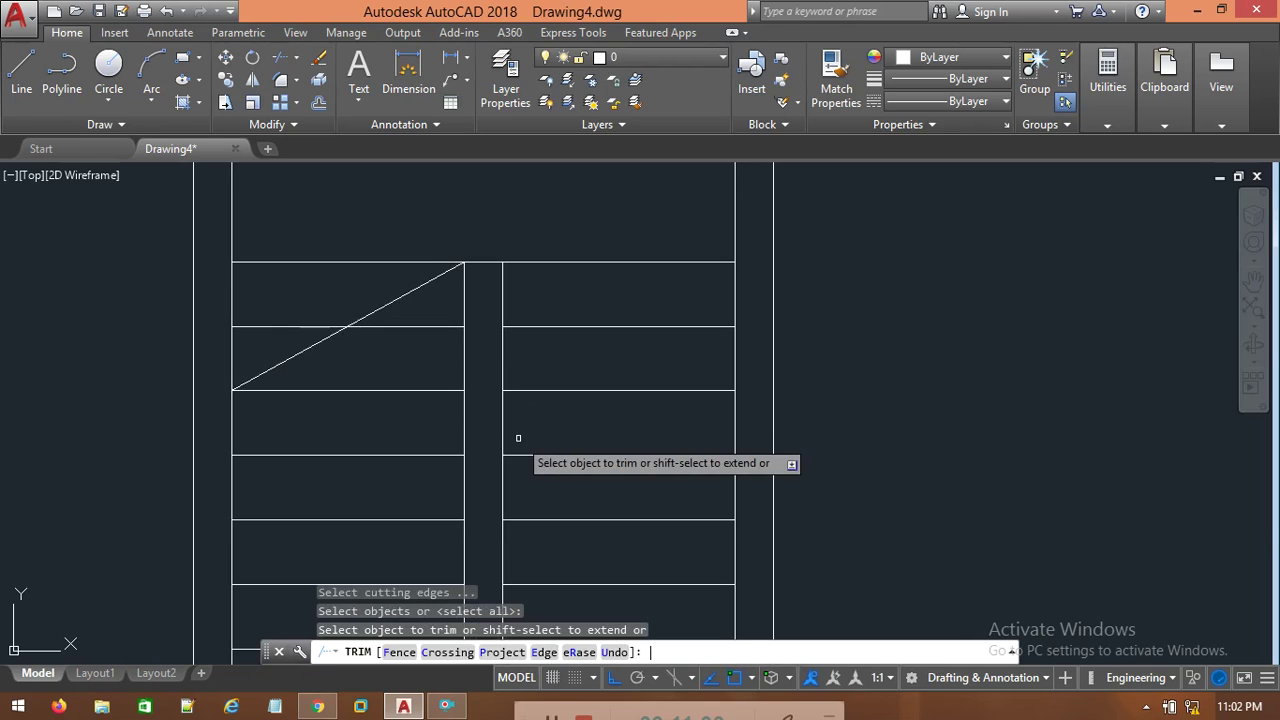
click(311, 328)
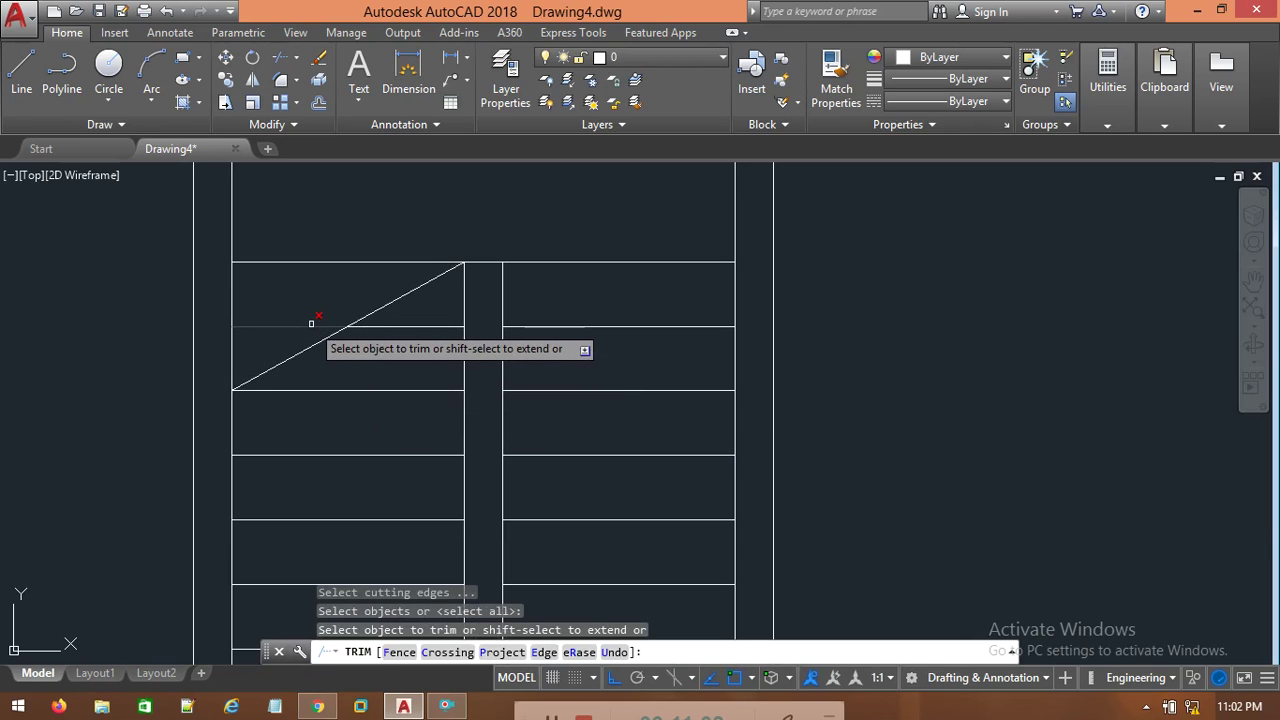
Redraw the first tread line's trimmed part as a separate line from the diagonal to the left wall.
click(21, 68)
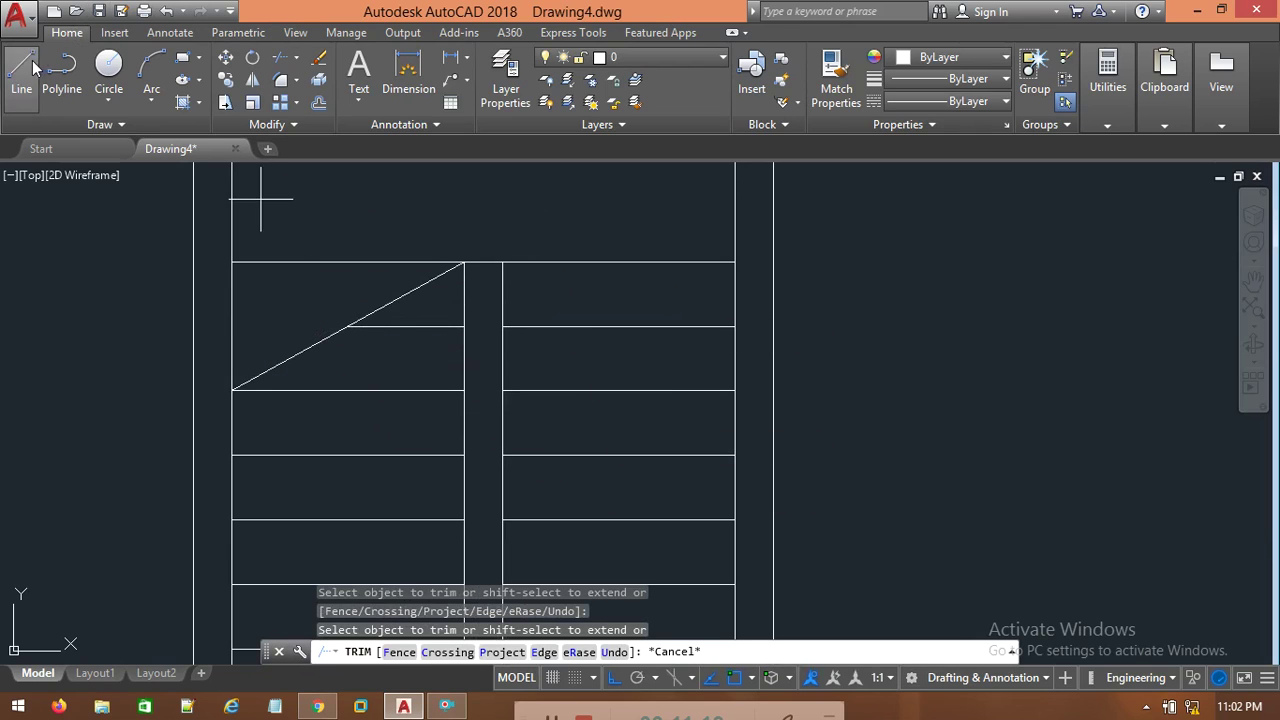
click(347, 326)
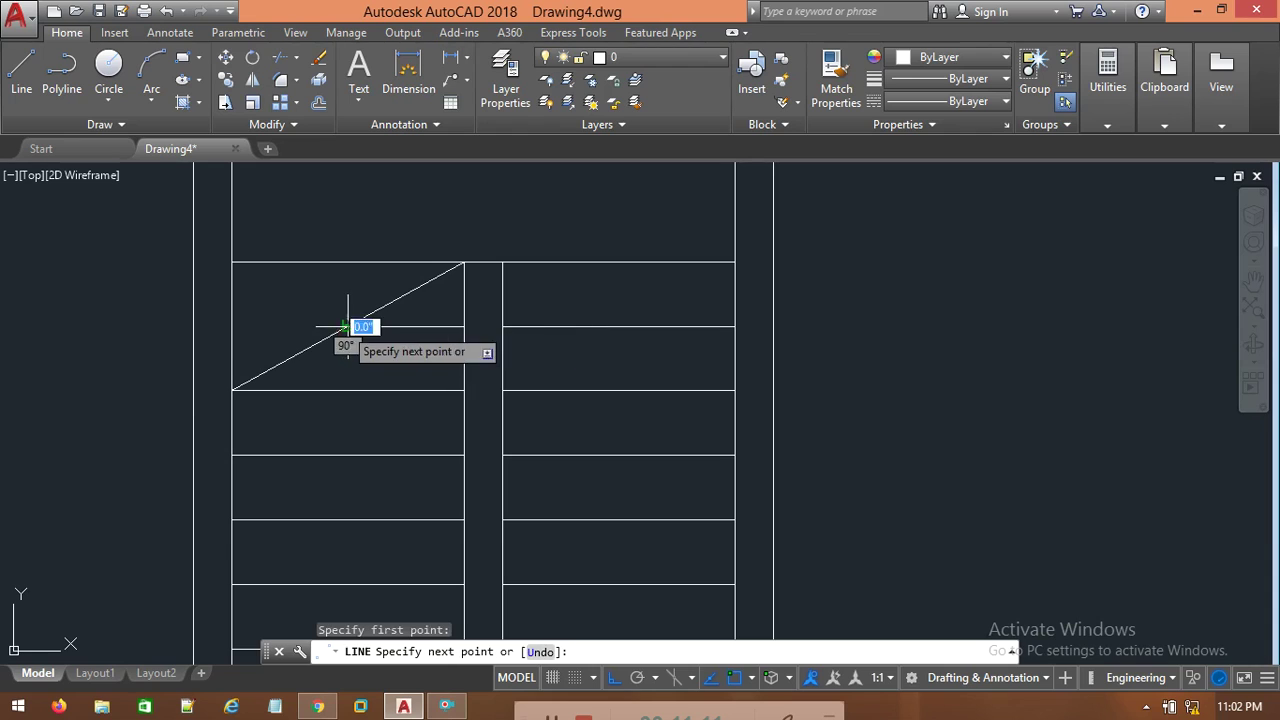
click(232, 326)
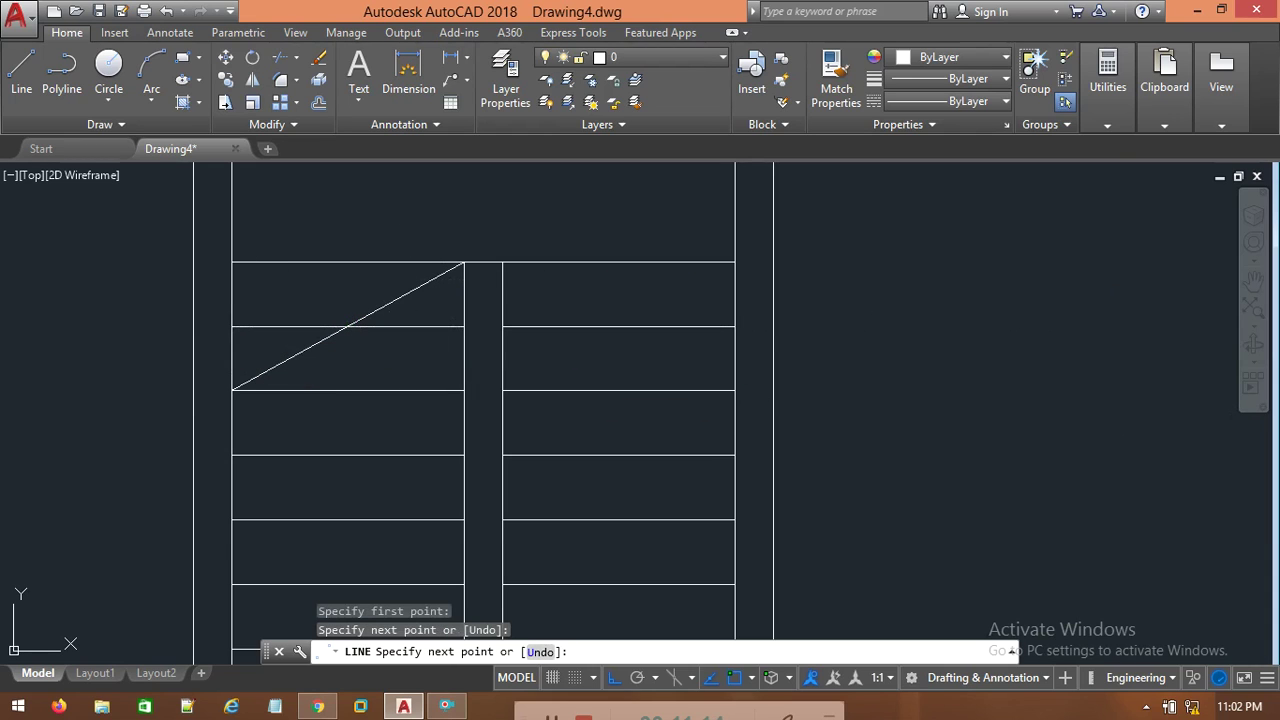
key(Escape)
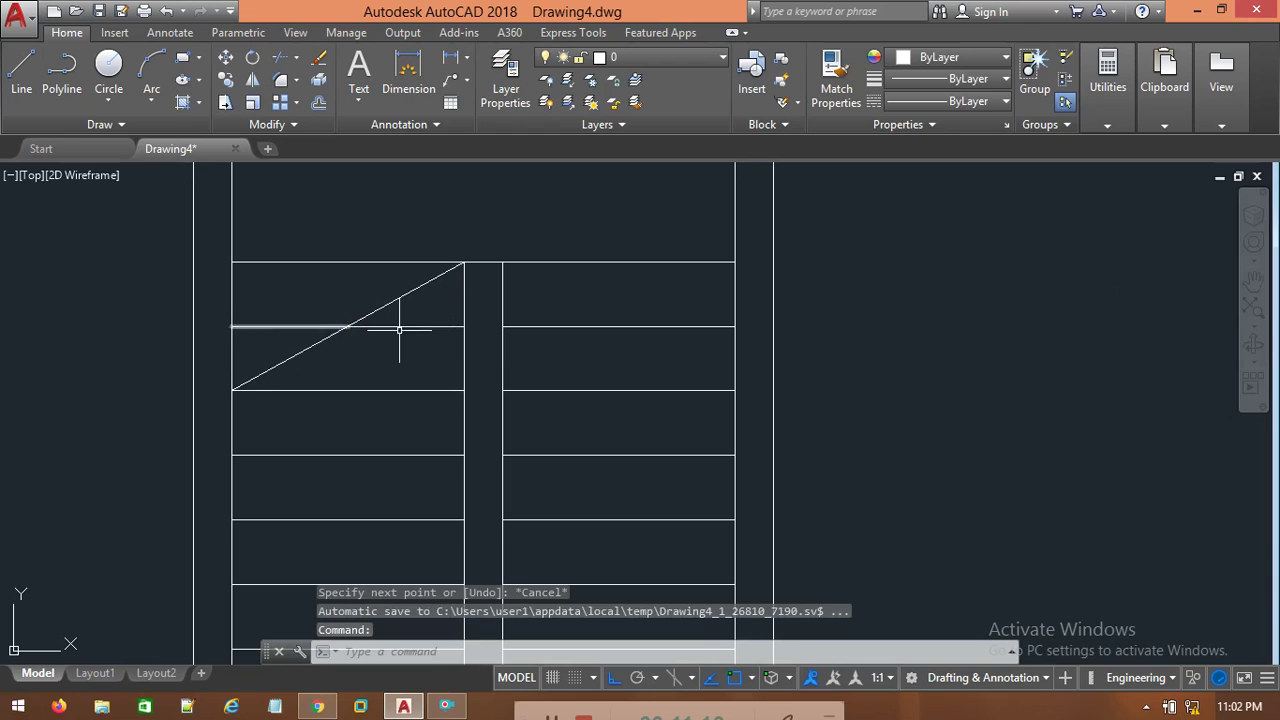
click(311, 326)
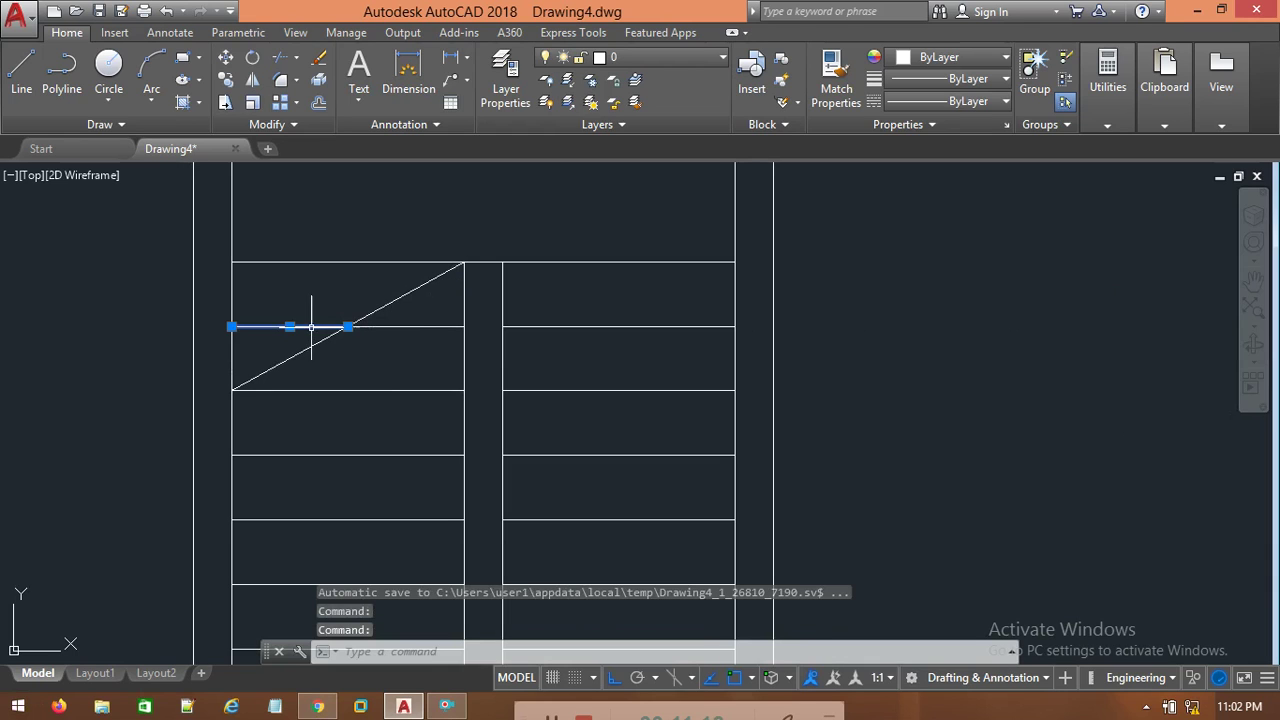
click(401, 328)
click(478, 365)
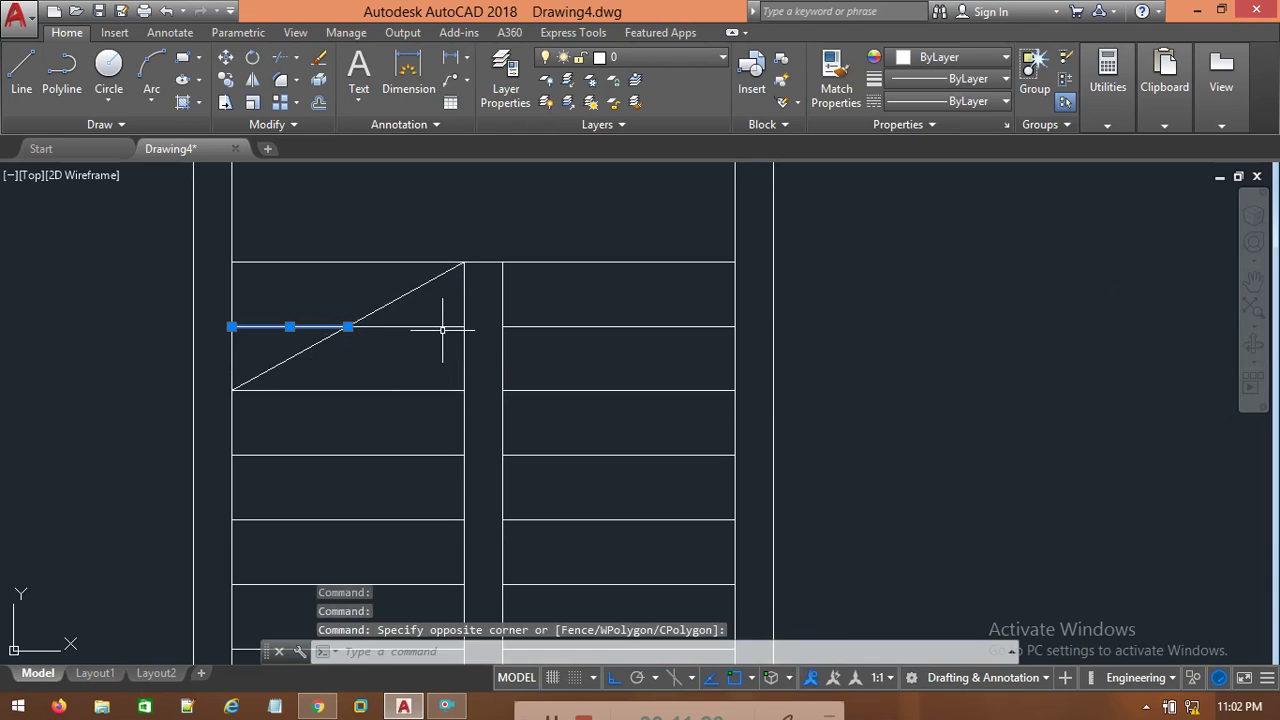
click(443, 327)
key(Escape)
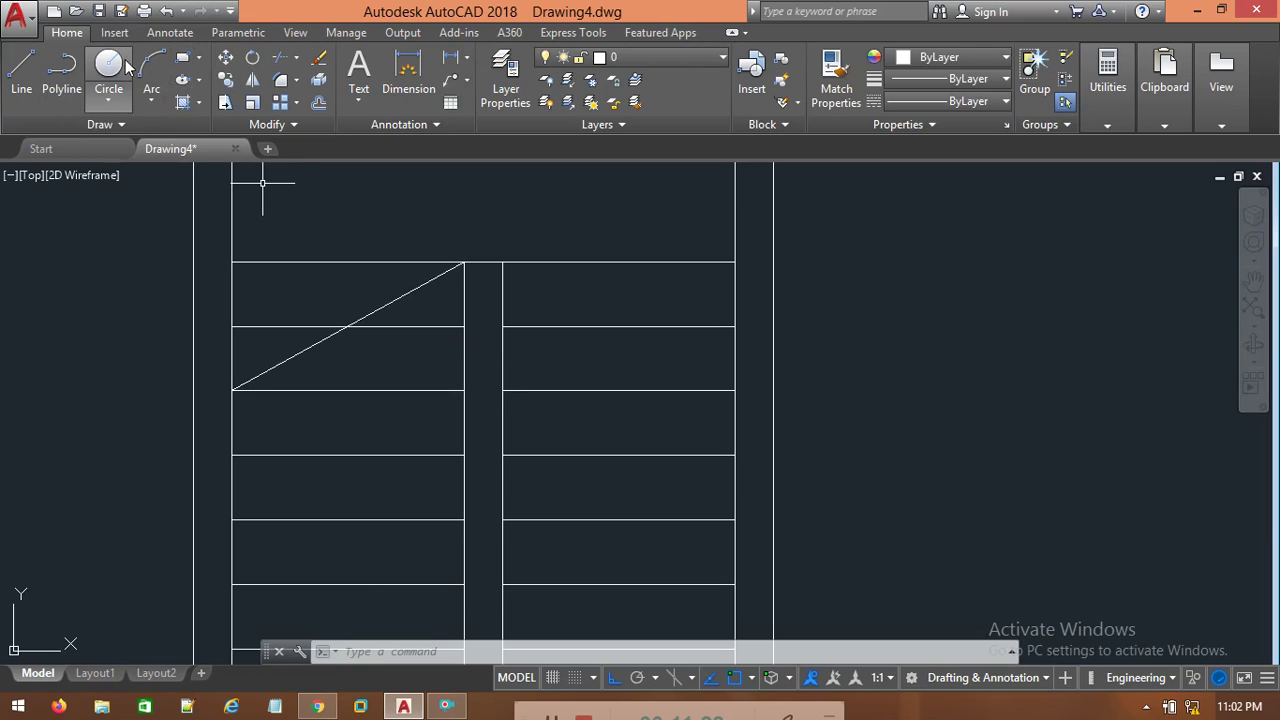
With Ortho off, draw a three-segment zigzag break symbol across the middle of the diagonal, with segments about 5", 11" and 5" long.
click(22, 78)
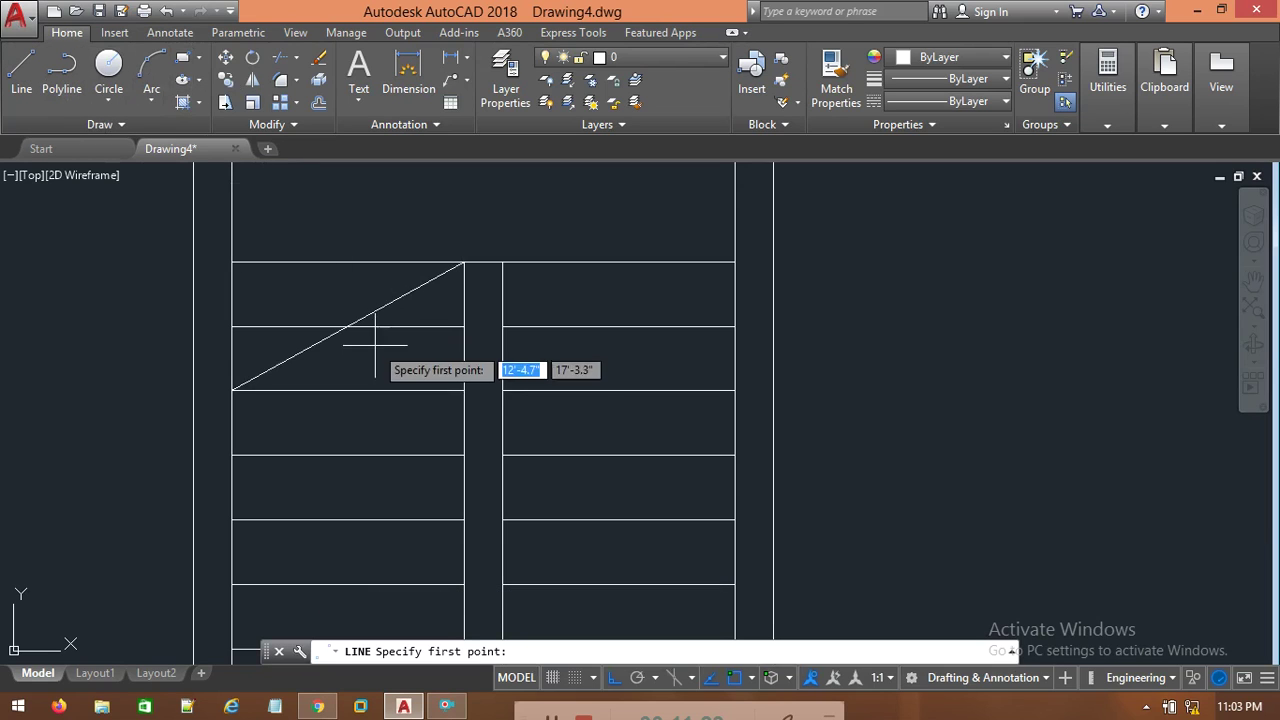
click(322, 340)
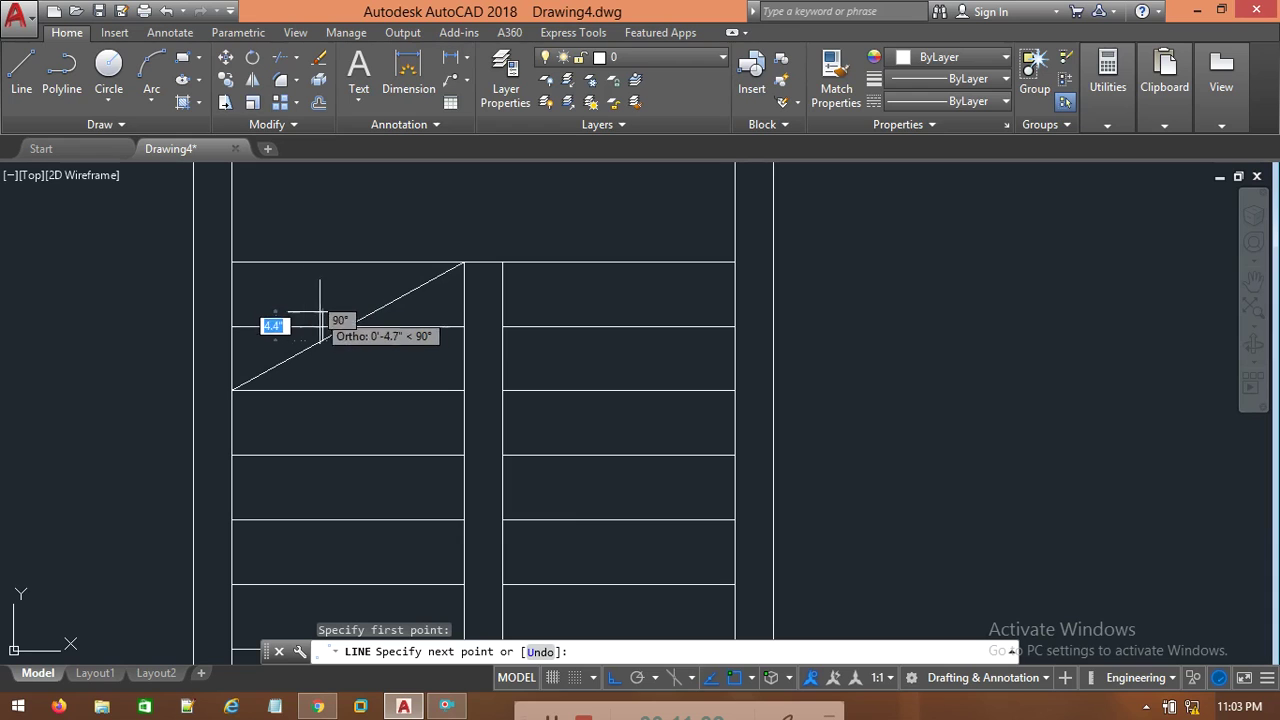
click(614, 678)
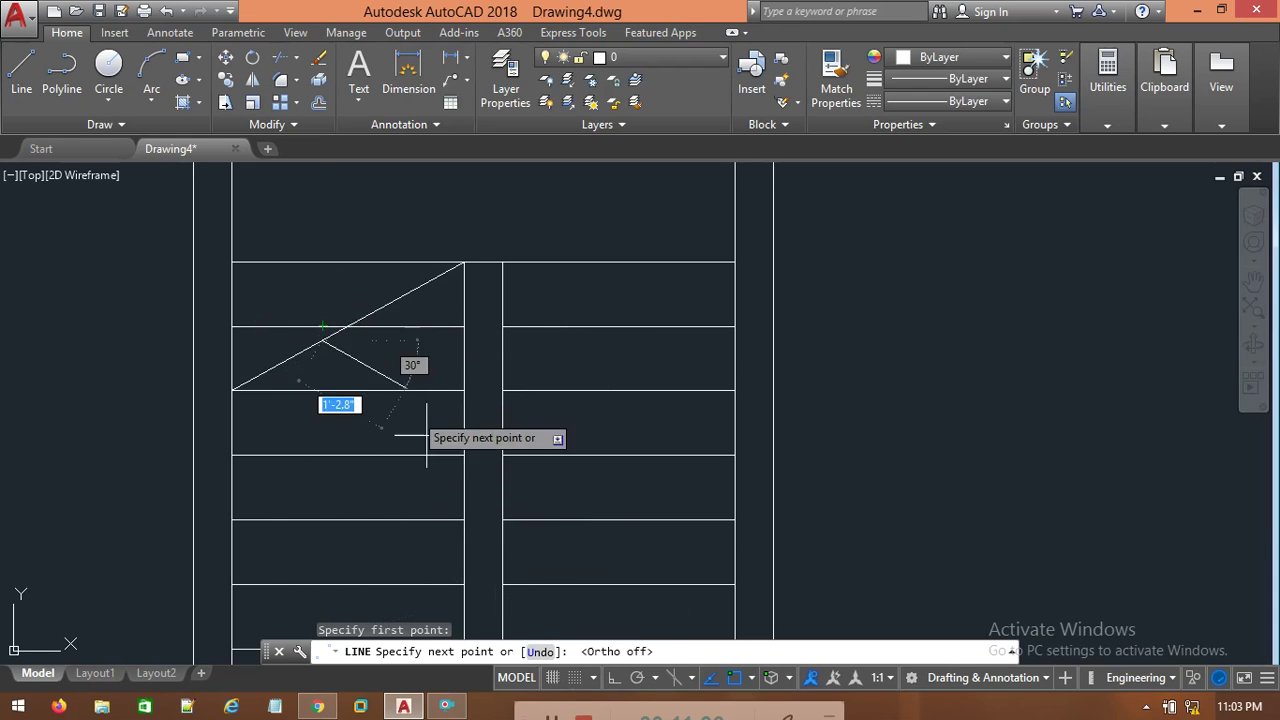
click(324, 319)
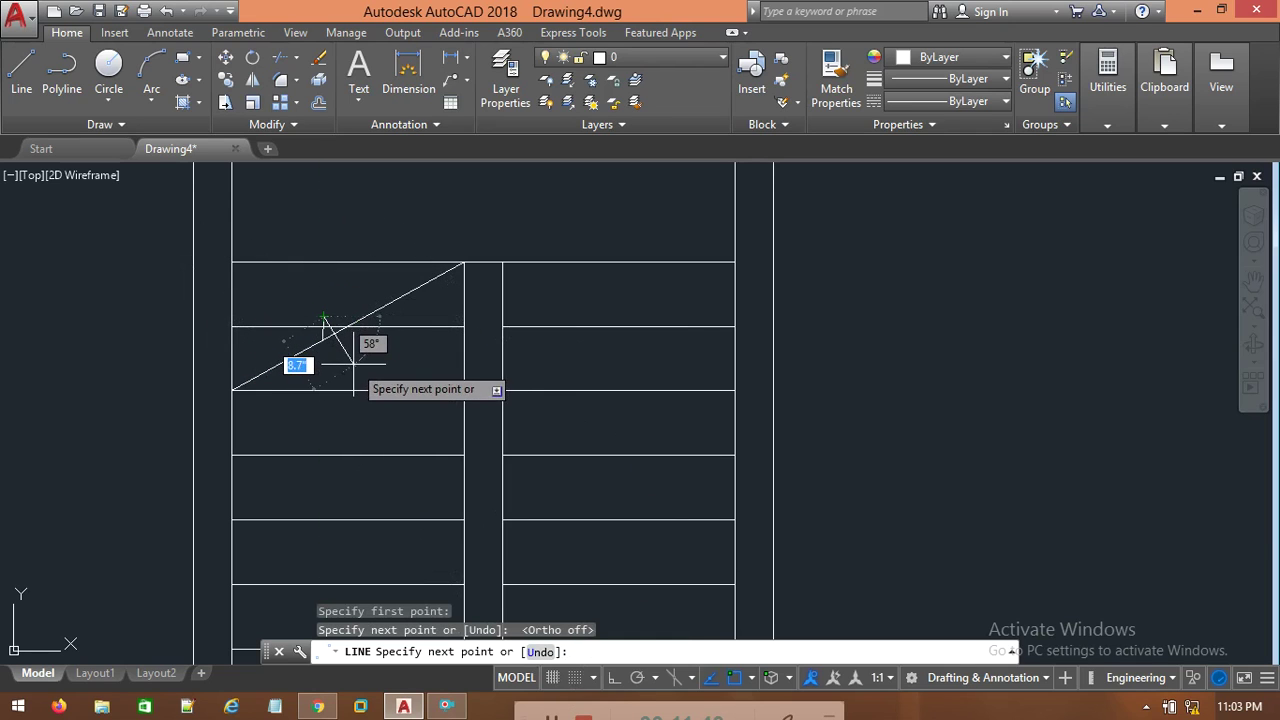
key(ctrl+z)
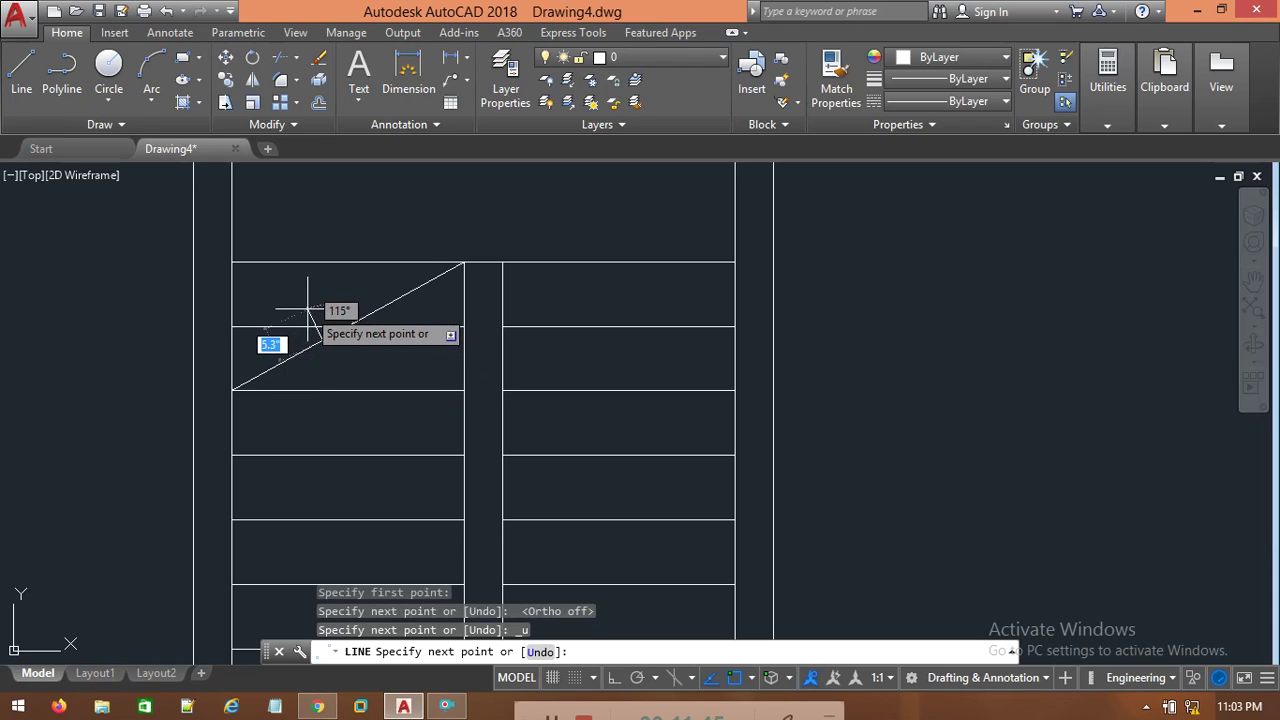
click(307, 310)
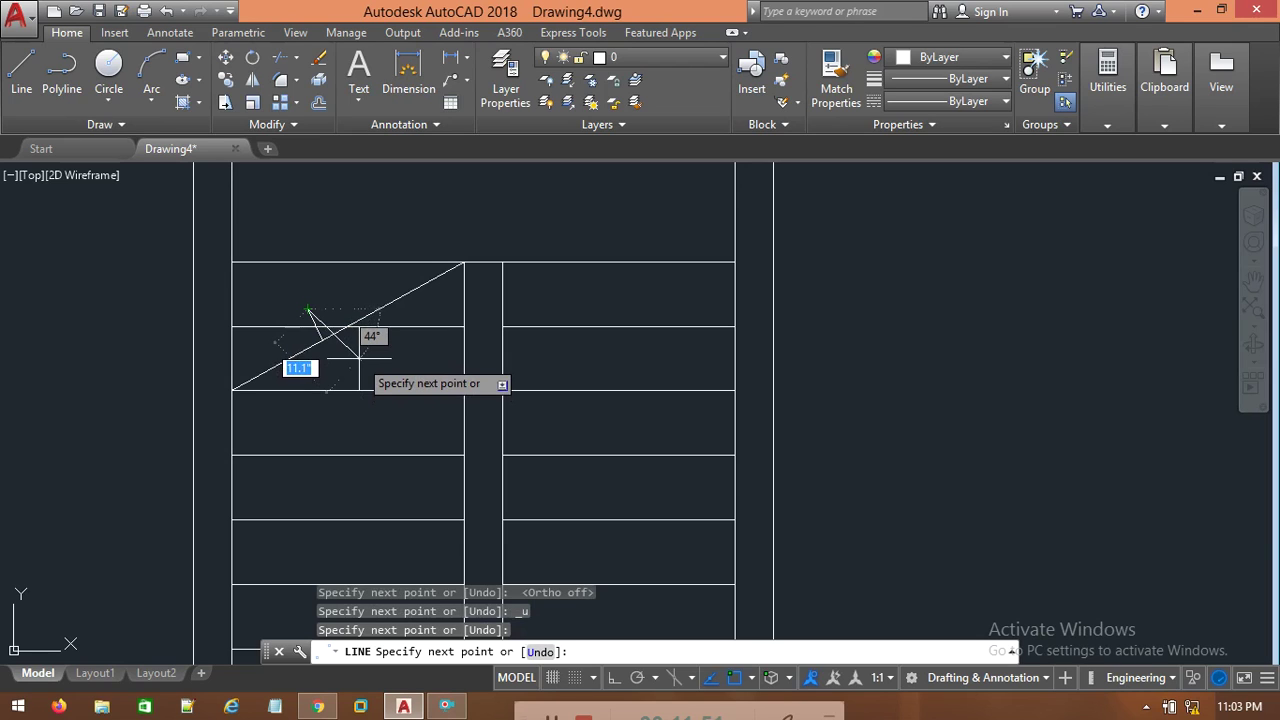
click(359, 357)
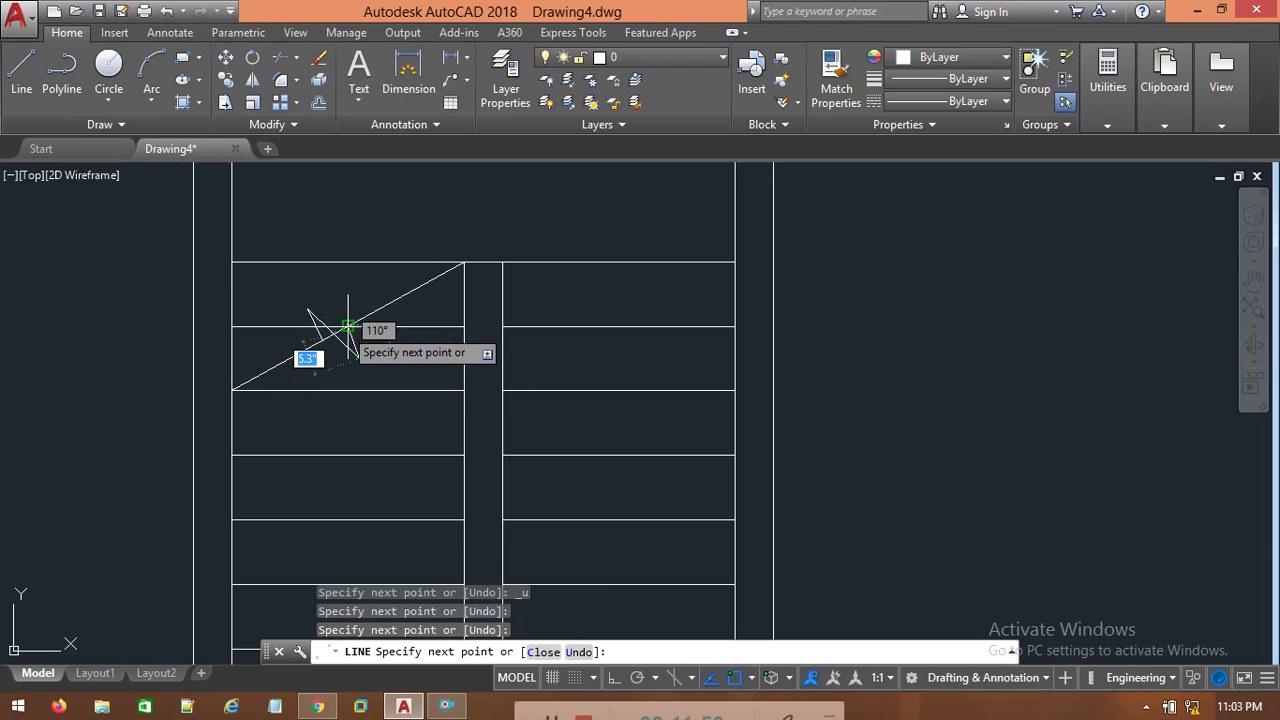
click(343, 330)
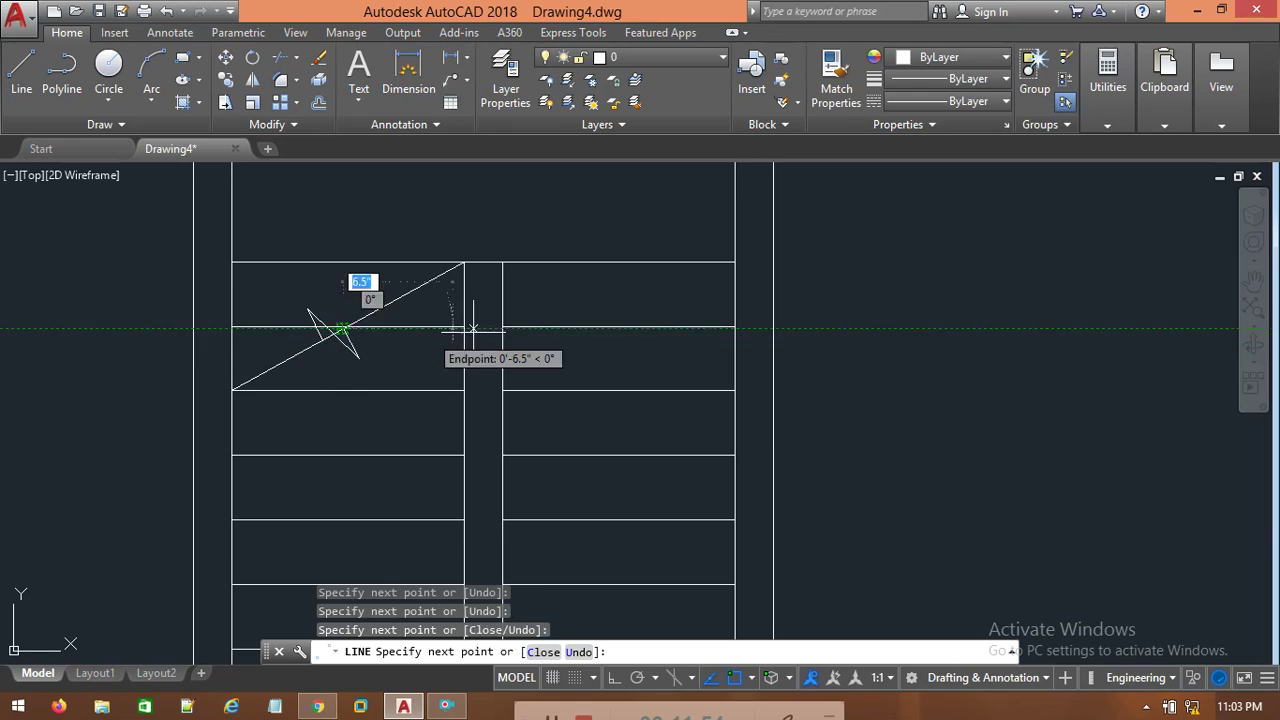
key(Escape)
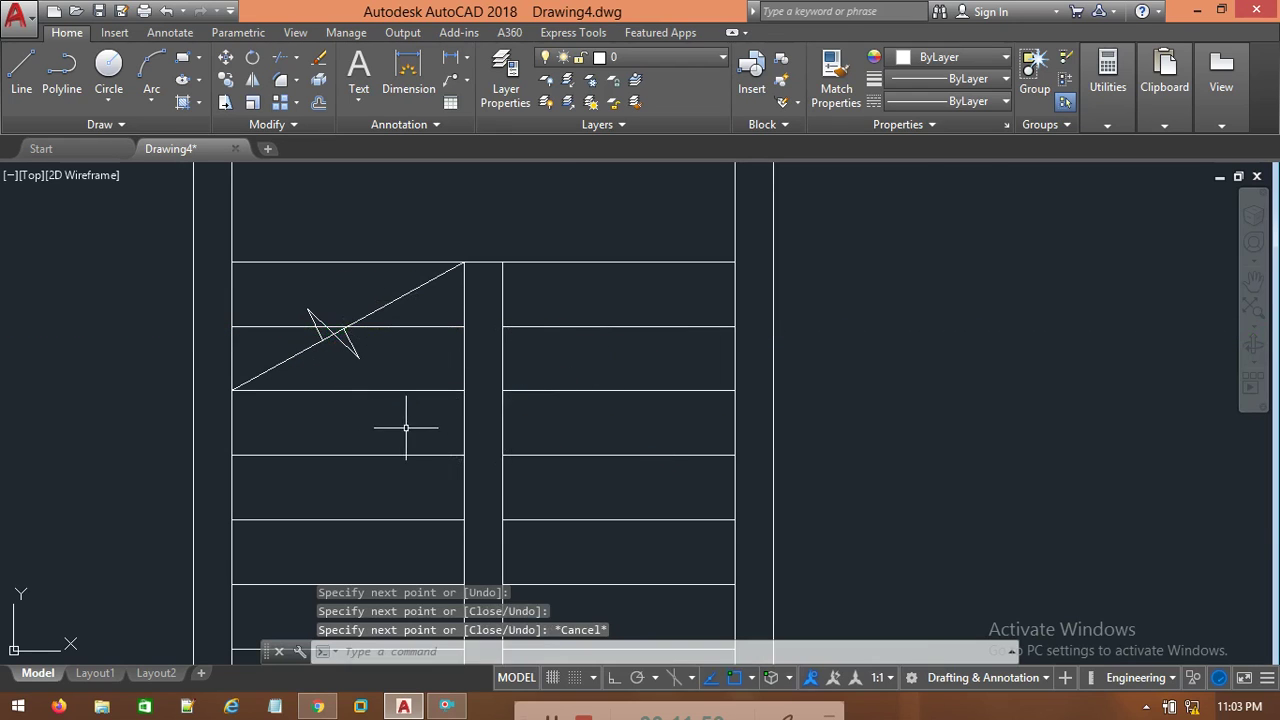
Trim the part of the diagonal that lies between the two ends of the zigzag break symbol.
scroll(400, 425, up, 3)
middle_drag(346, 414, 612, 613)
text(trim)
key(Return)
key(Return)
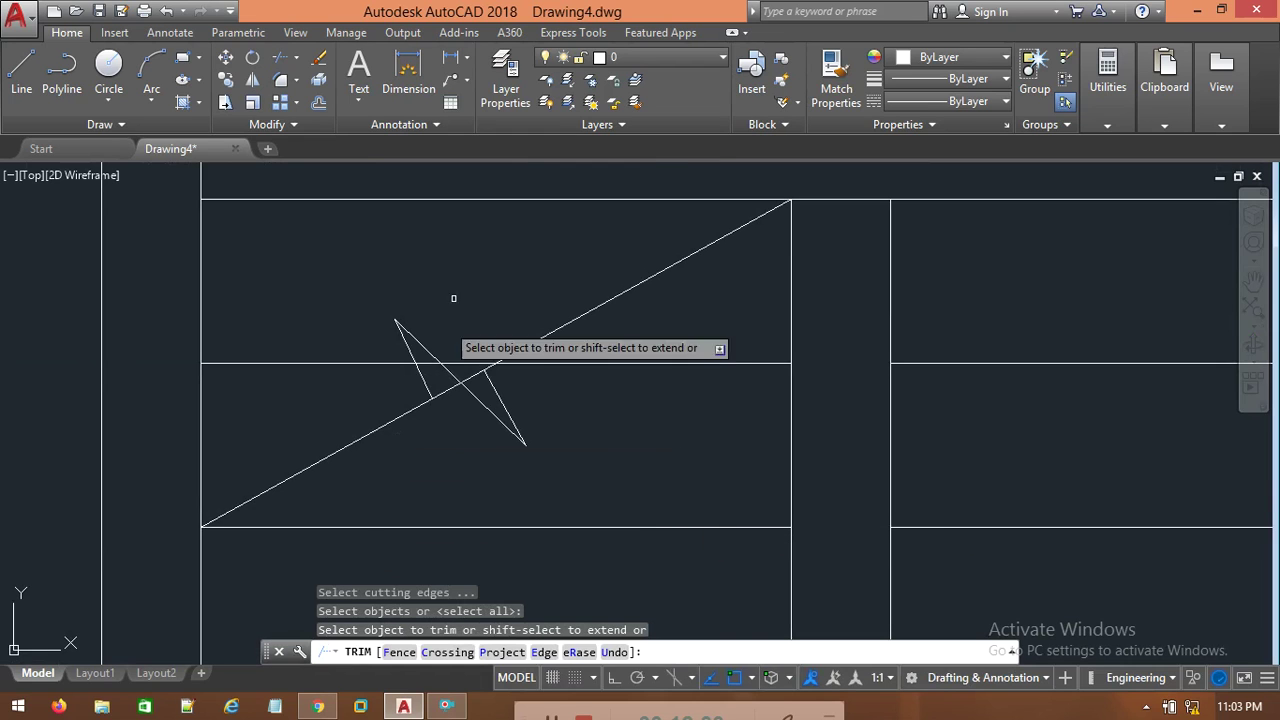
click(474, 378)
scroll(568, 425, down, 2)
scroll(618, 446, down, 2)
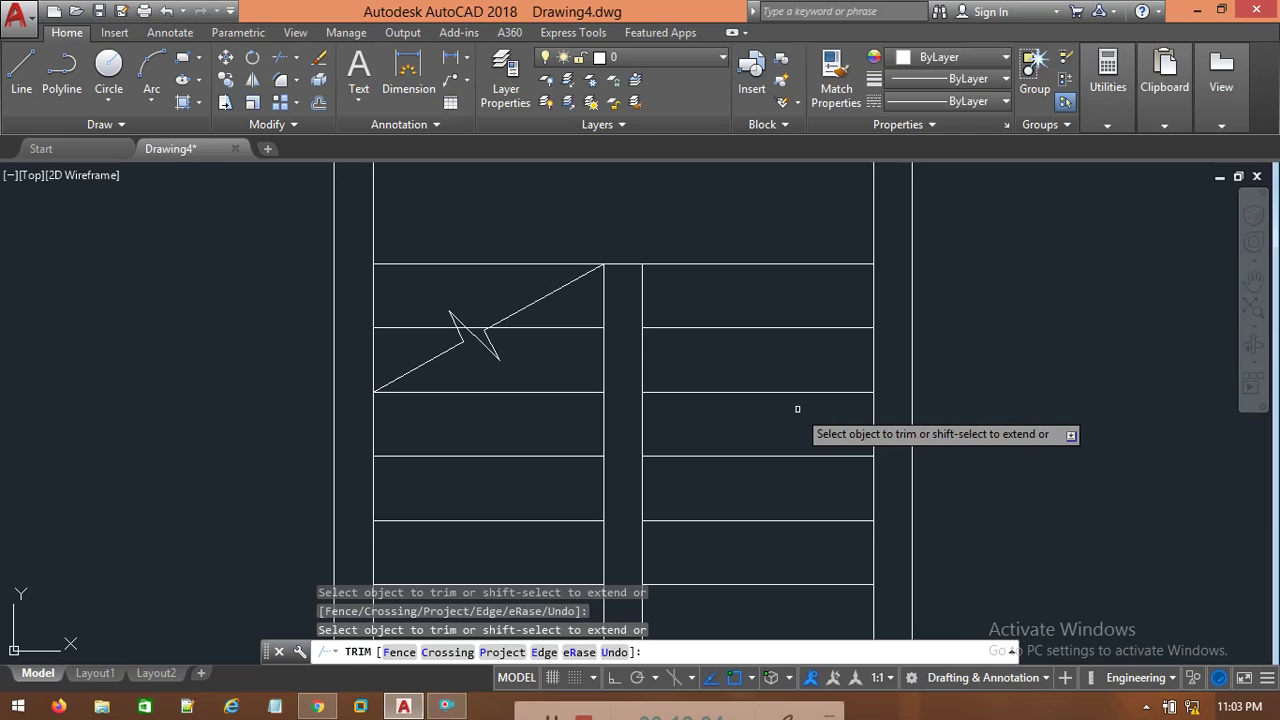
scroll(800, 415, down, 2)
middle_drag(806, 423, 744, 392)
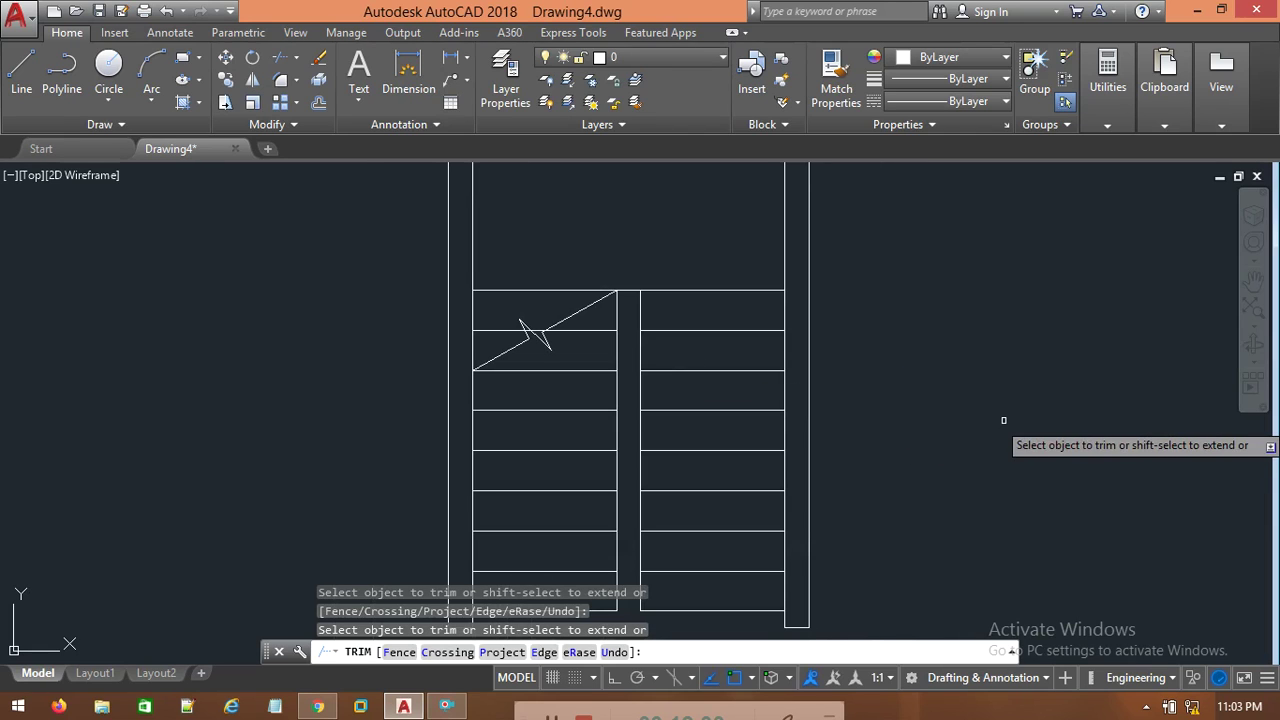
scroll(990, 415, down, 2)
scroll(935, 405, up, 1)
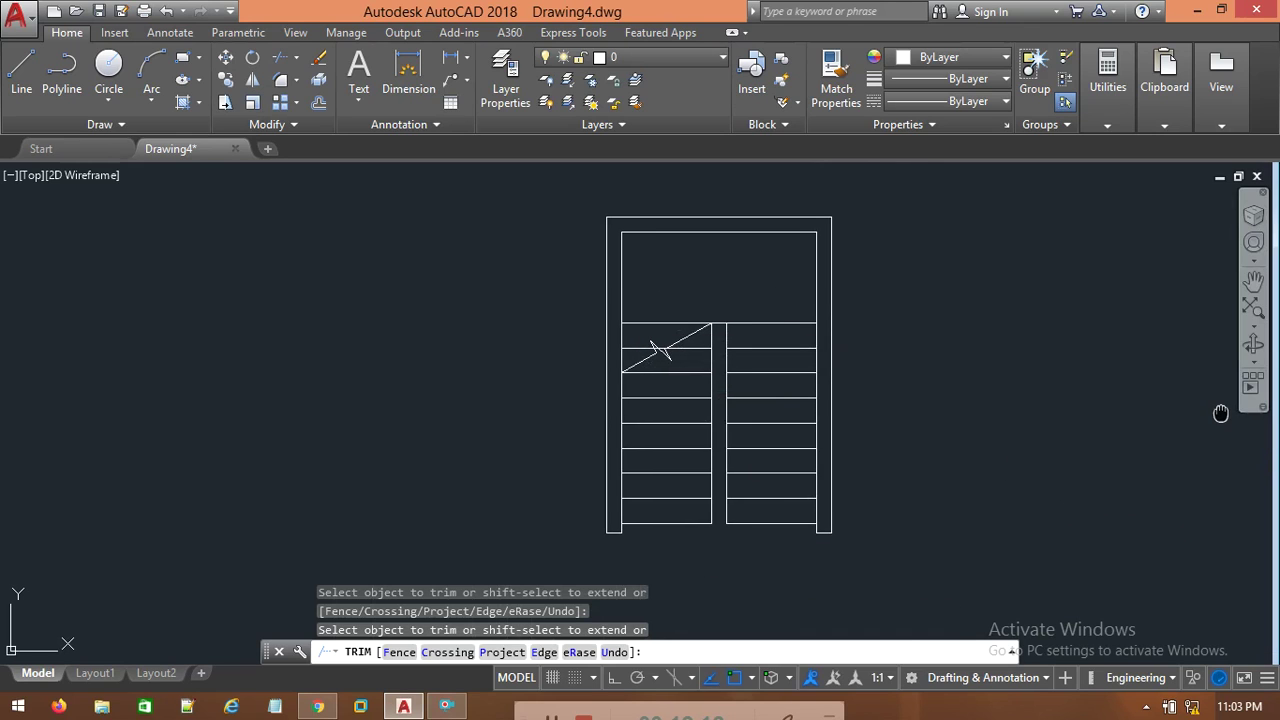
key(Escape)
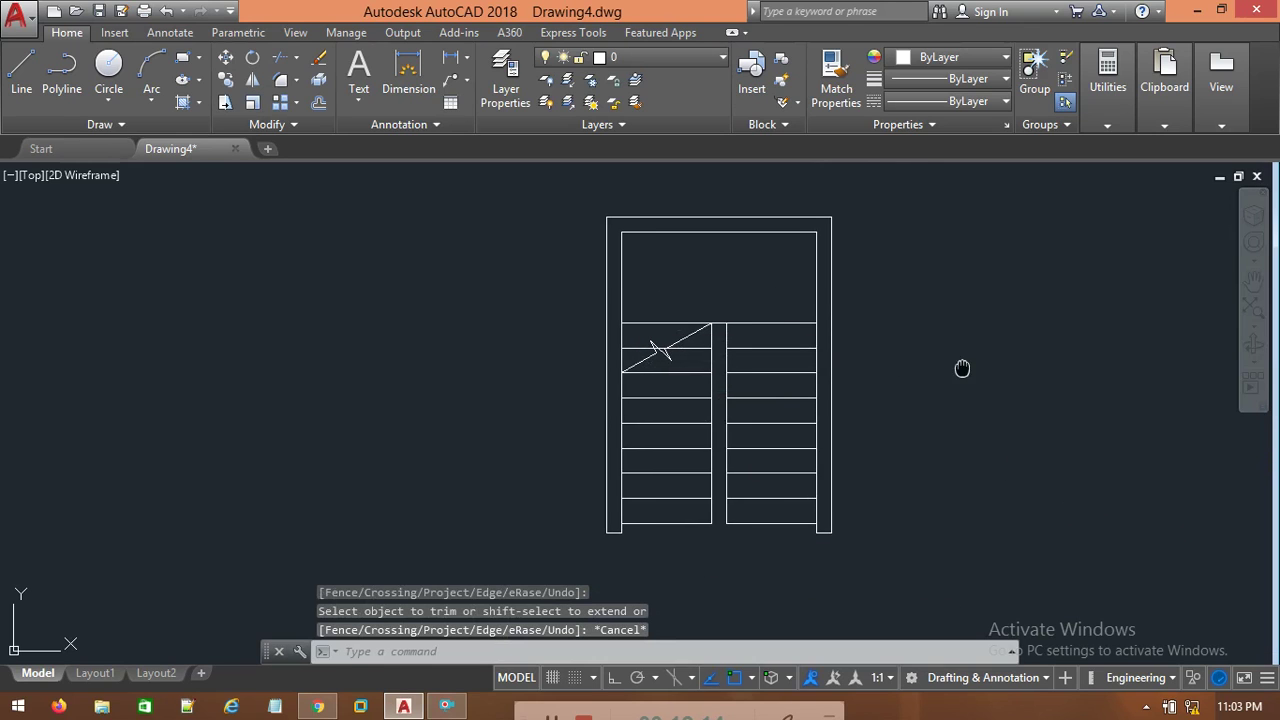
Load the HIDDEN linetype from acad.lin into the drawing.
middle_drag(962, 368, 788, 340)
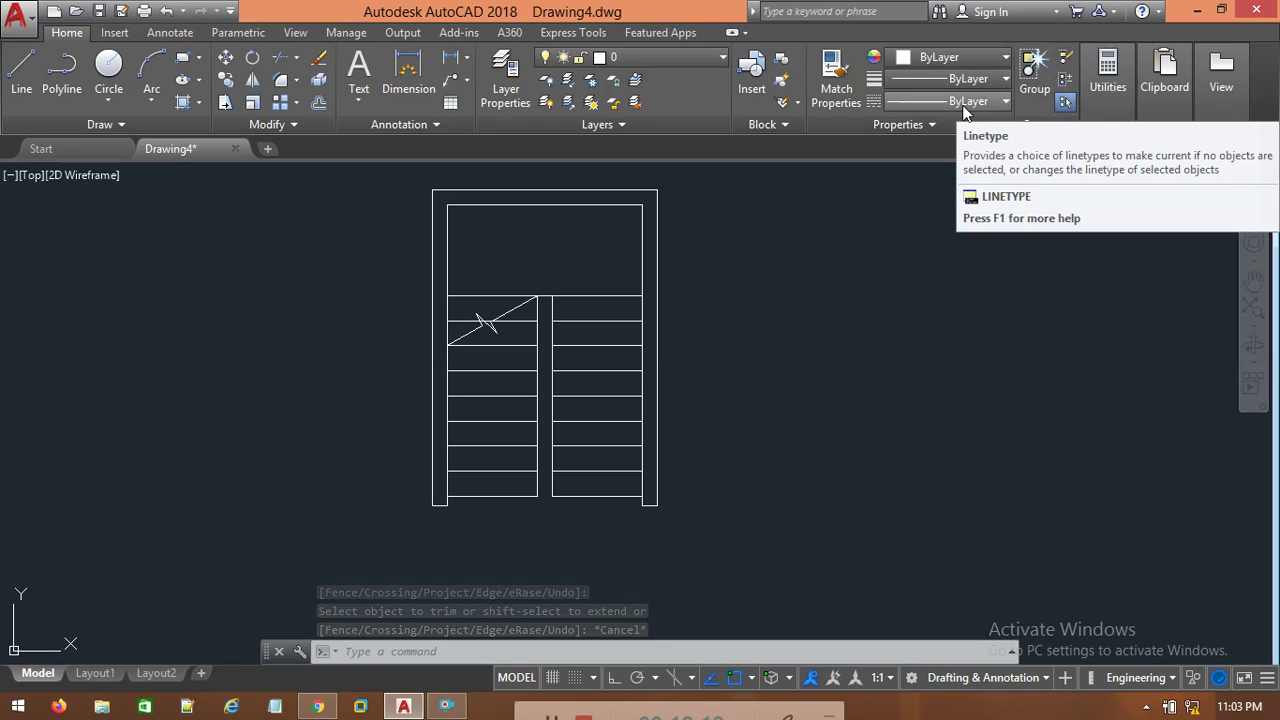
mouse_move(589, 528)
mouse_down()
mouse_move(606, 266)
mouse_move(580, 266)
mouse_move(598, 514)
mouse_up()
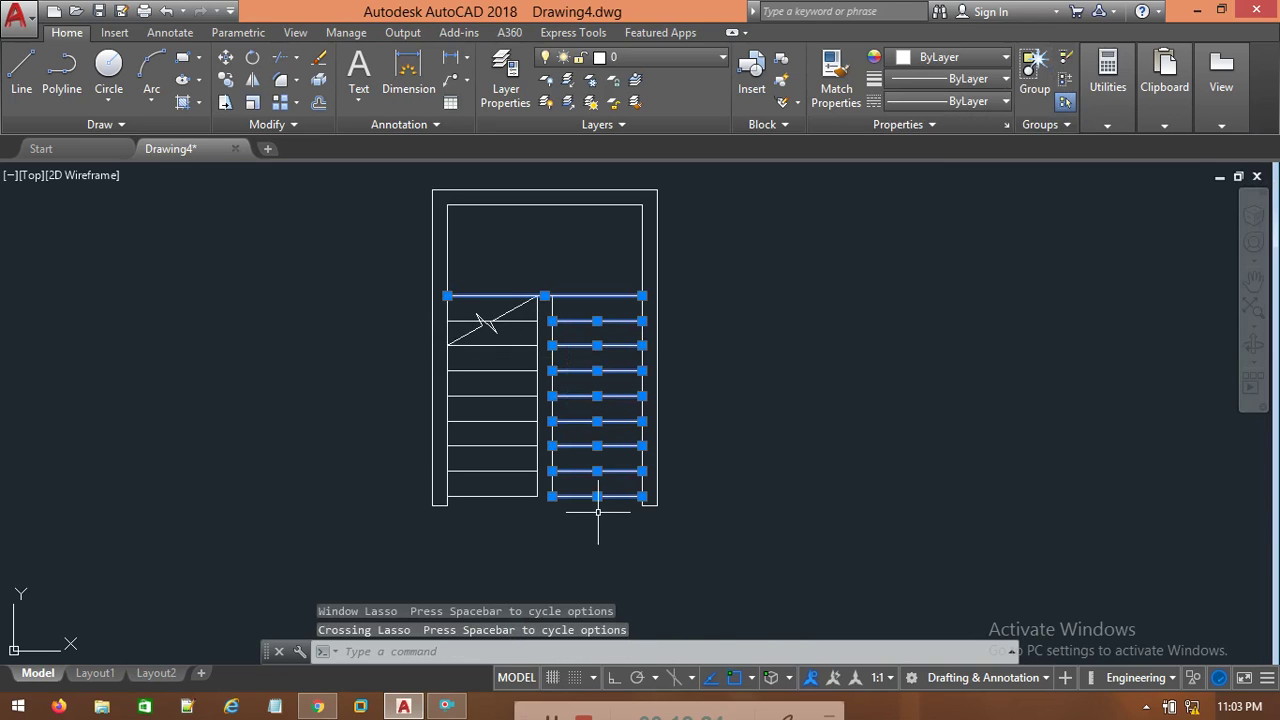
click(478, 321)
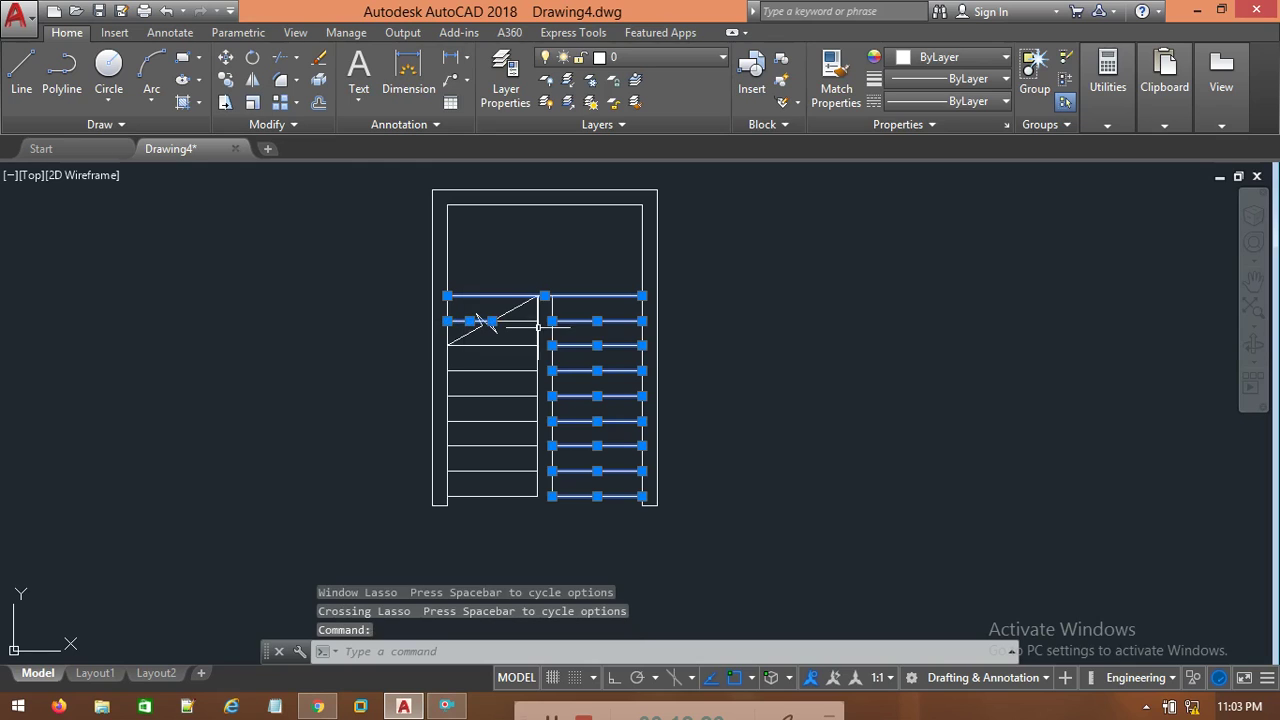
click(940, 102)
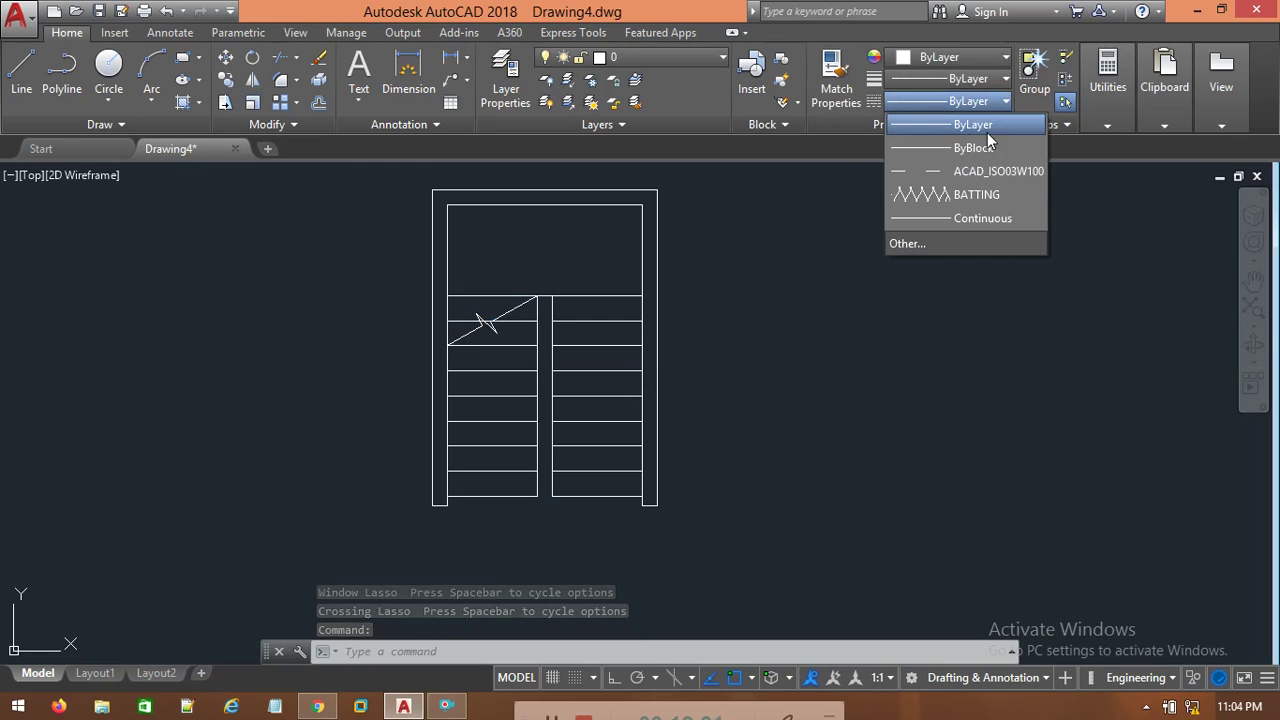
click(920, 244)
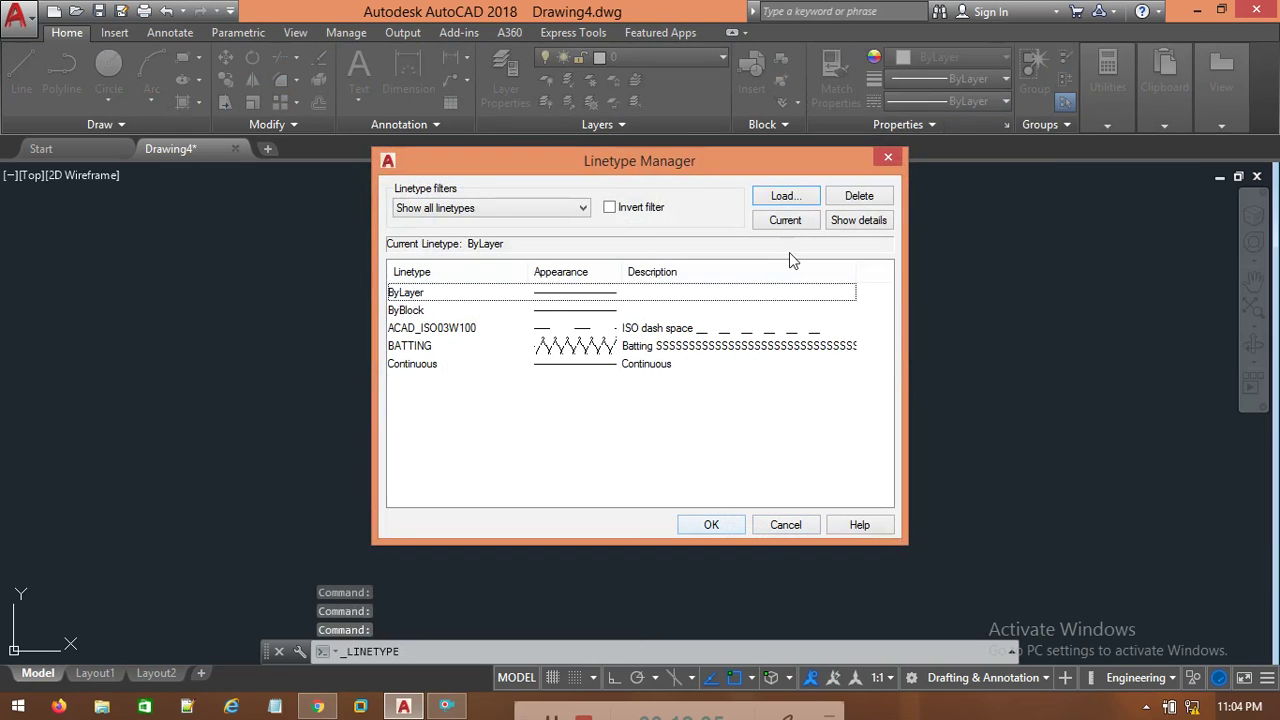
click(783, 197)
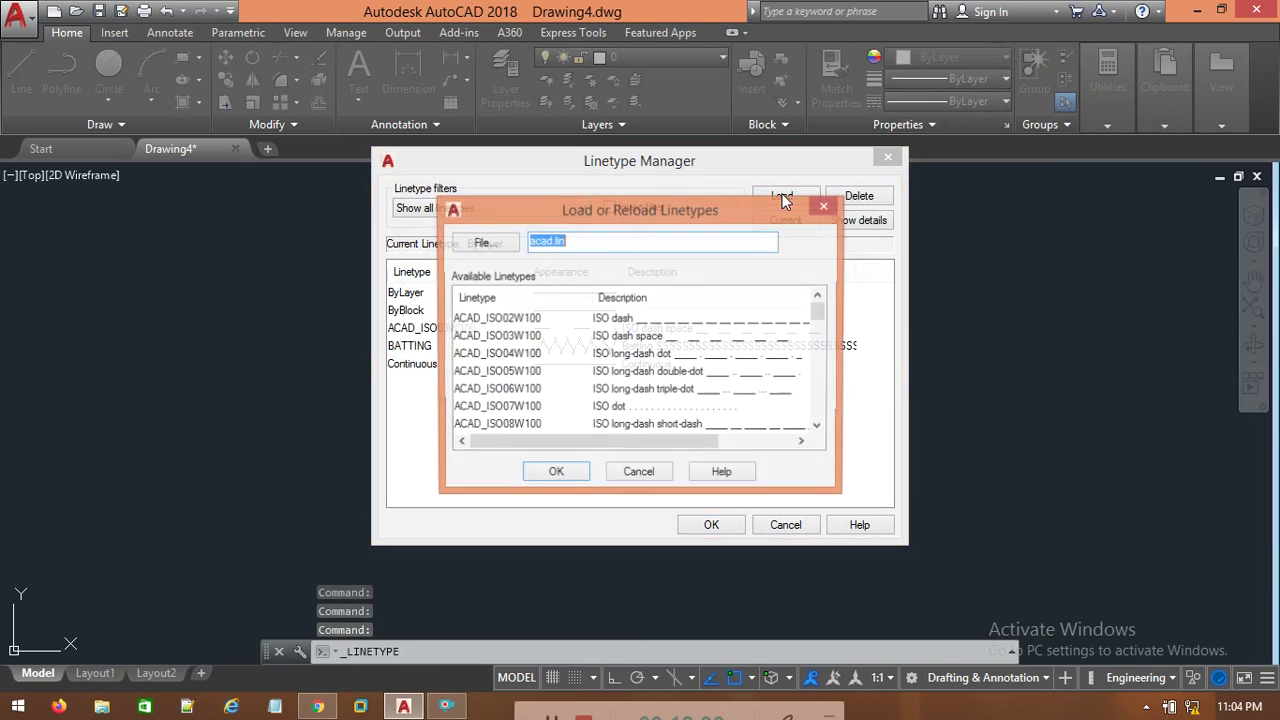
click(660, 372)
scroll(660, 370, down, 7)
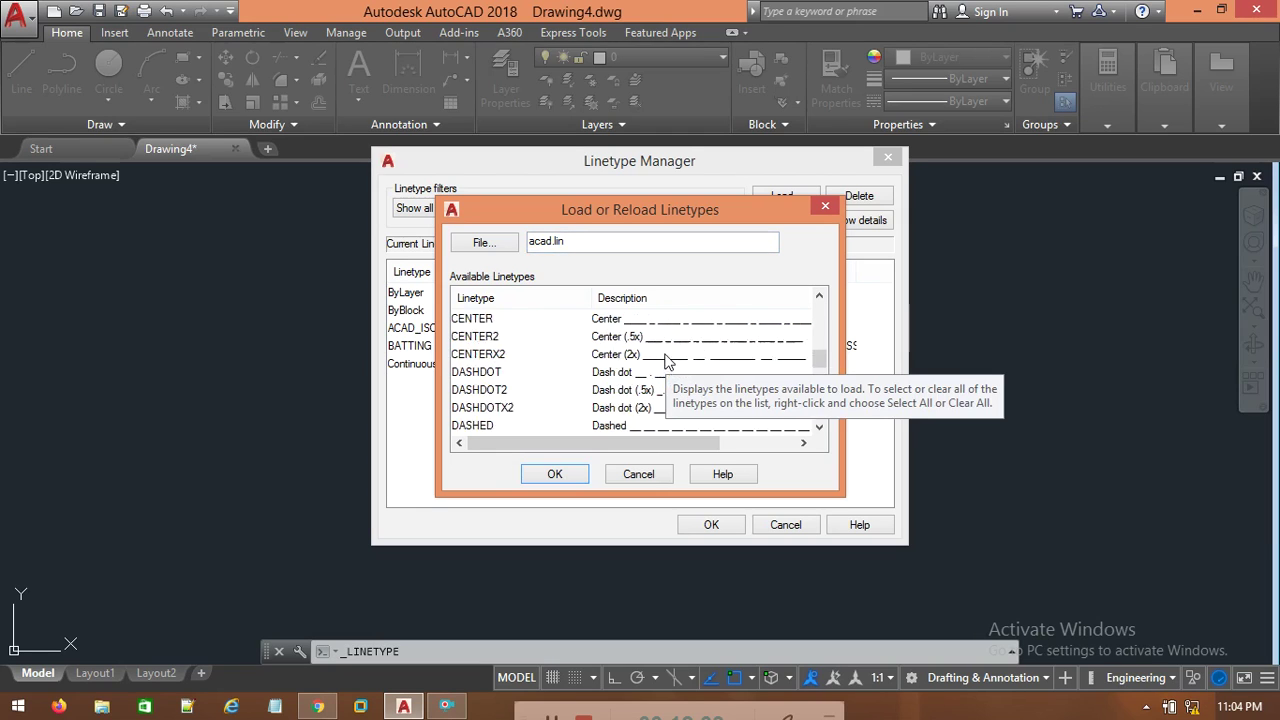
scroll(658, 372, down, 4)
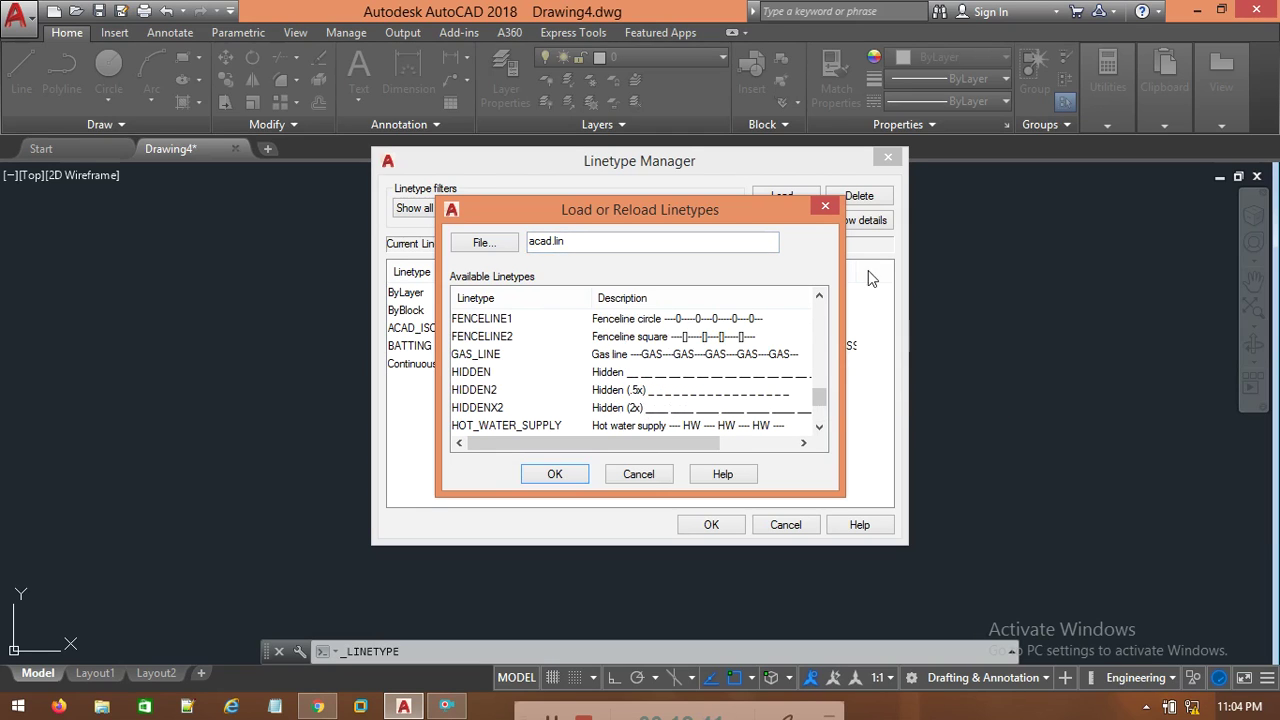
click(607, 374)
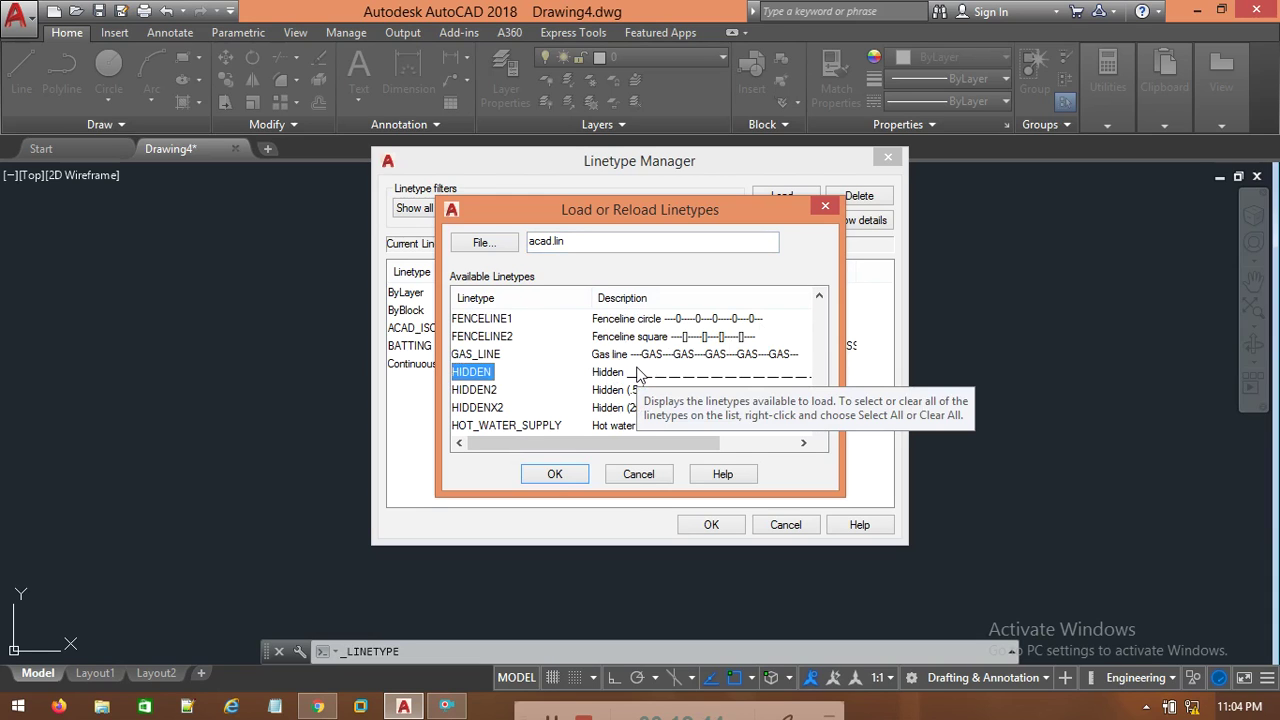
click(556, 475)
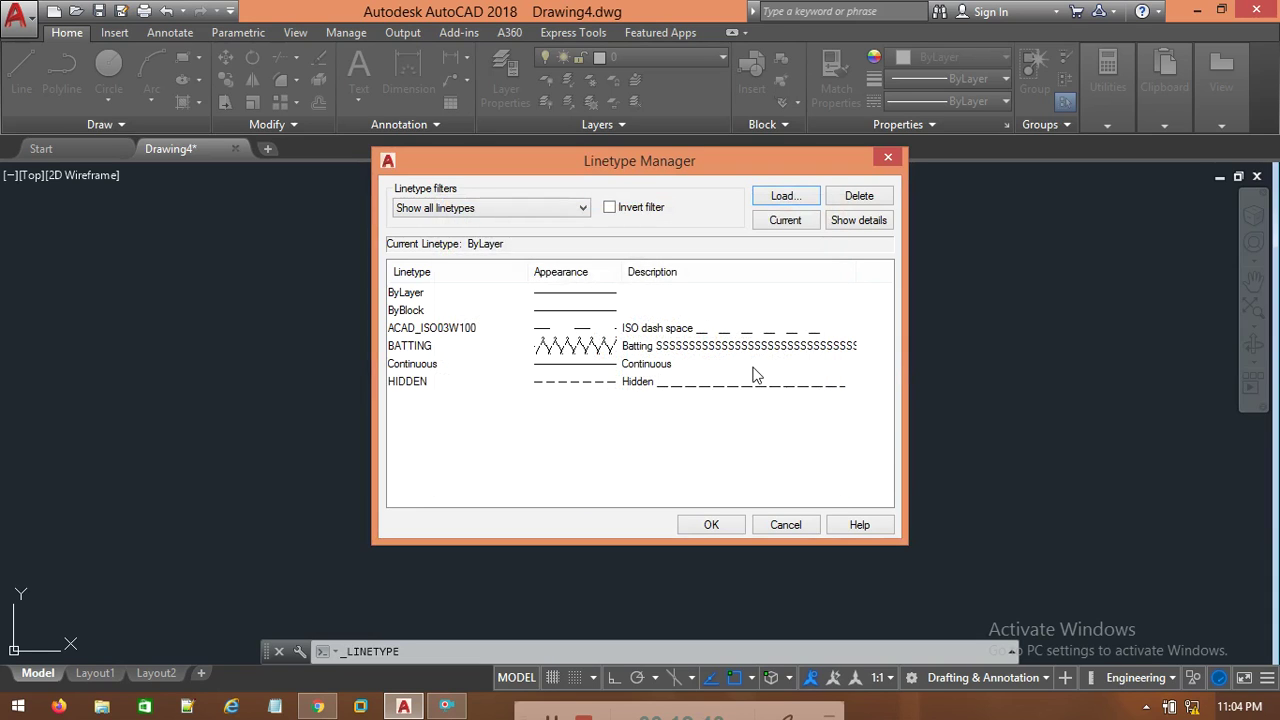
click(408, 385)
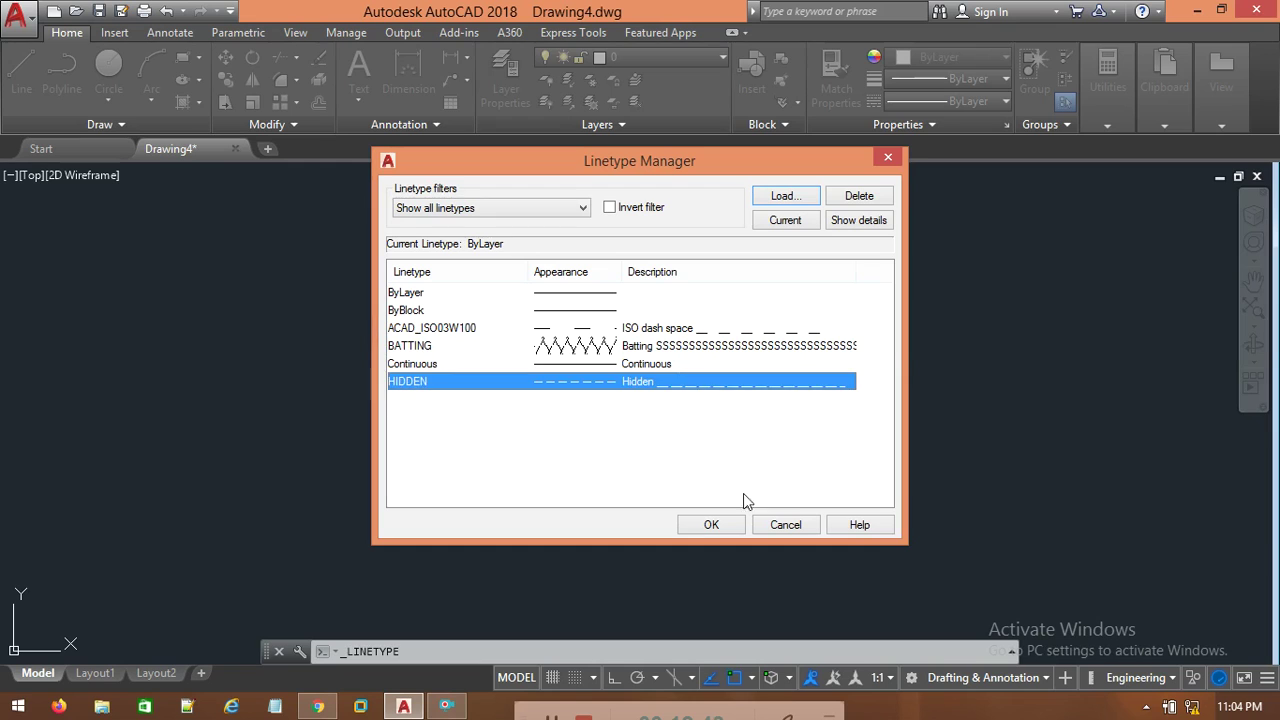
click(700, 526)
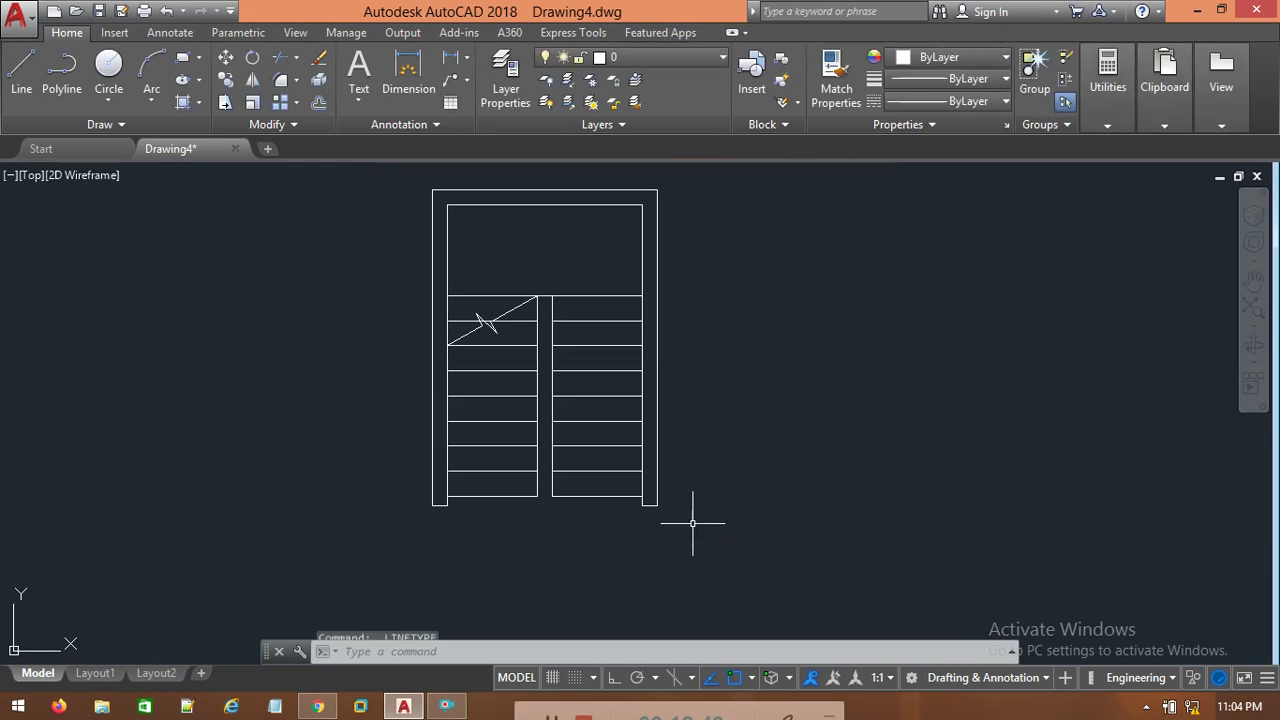
click(953, 102)
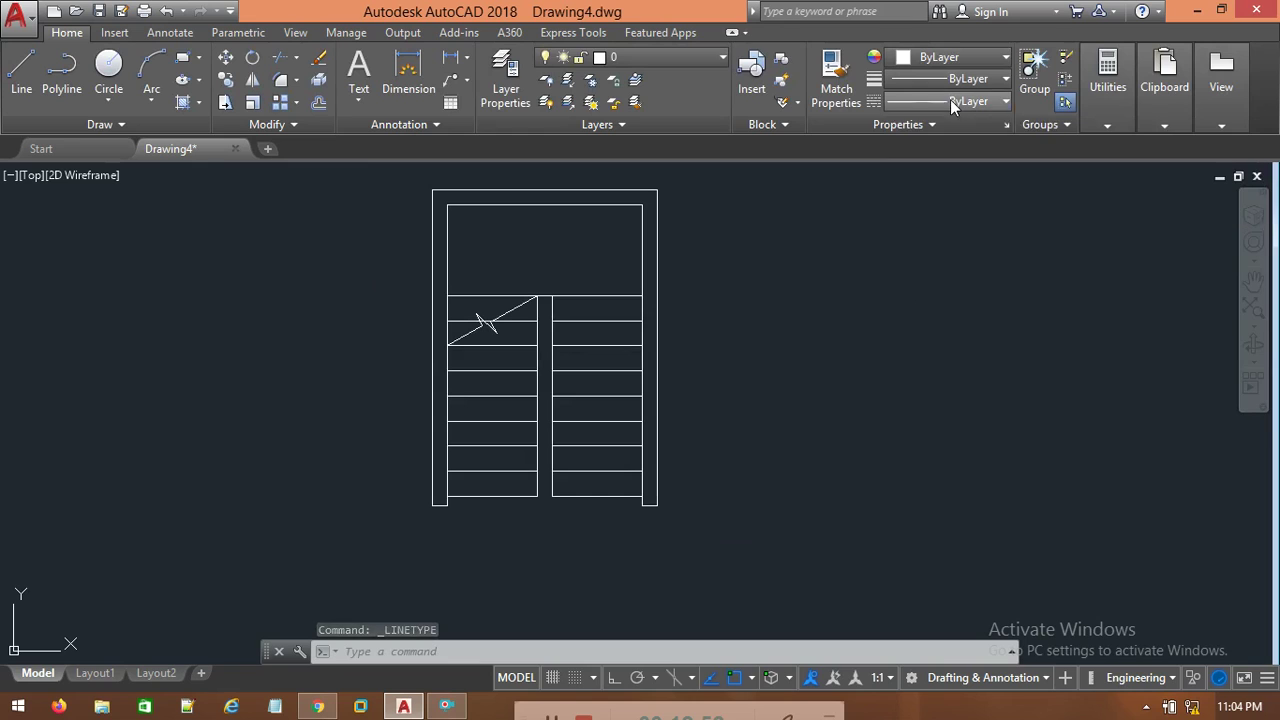
click(893, 385)
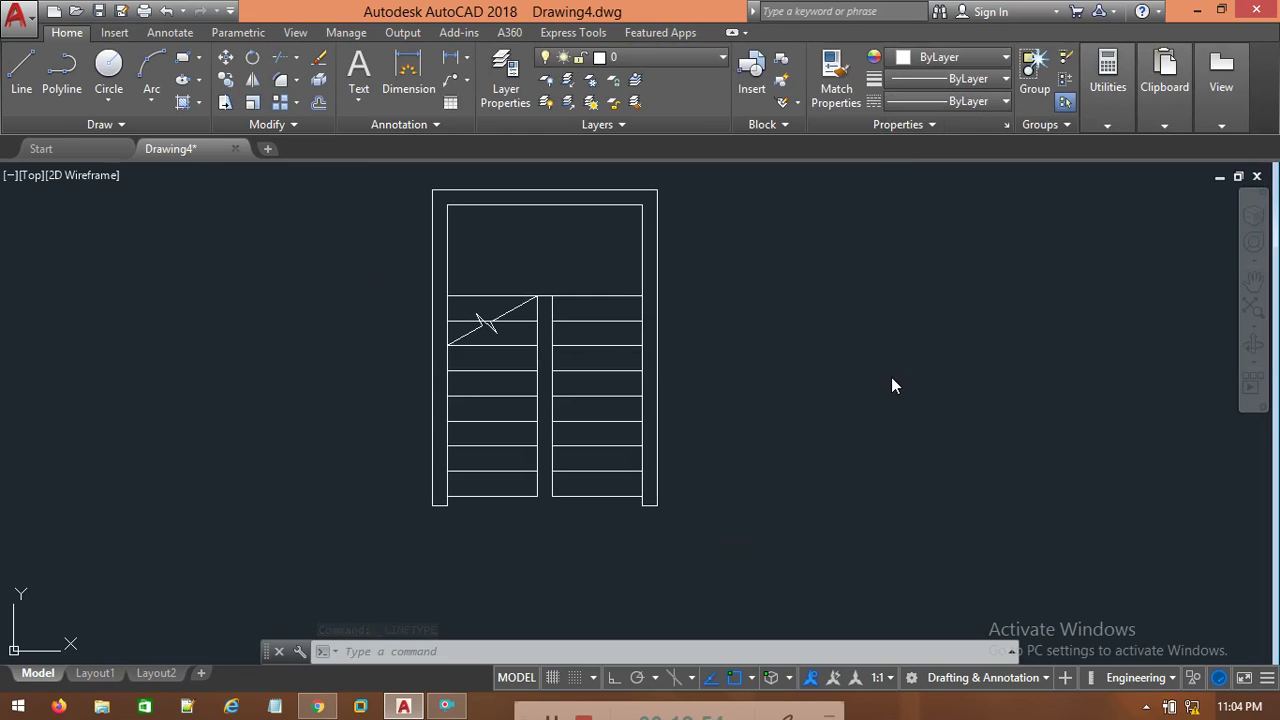
mouse_move(615, 292)
mouse_down()
mouse_move(594, 543)
mouse_move(571, 543)
mouse_move(620, 280)
mouse_move(634, 478)
mouse_move(612, 500)
mouse_up()
mouse_move(548, 525)
mouse_down()
mouse_move(606, 277)
mouse_move(567, 320)
mouse_up()
click(868, 286)
key(Escape)
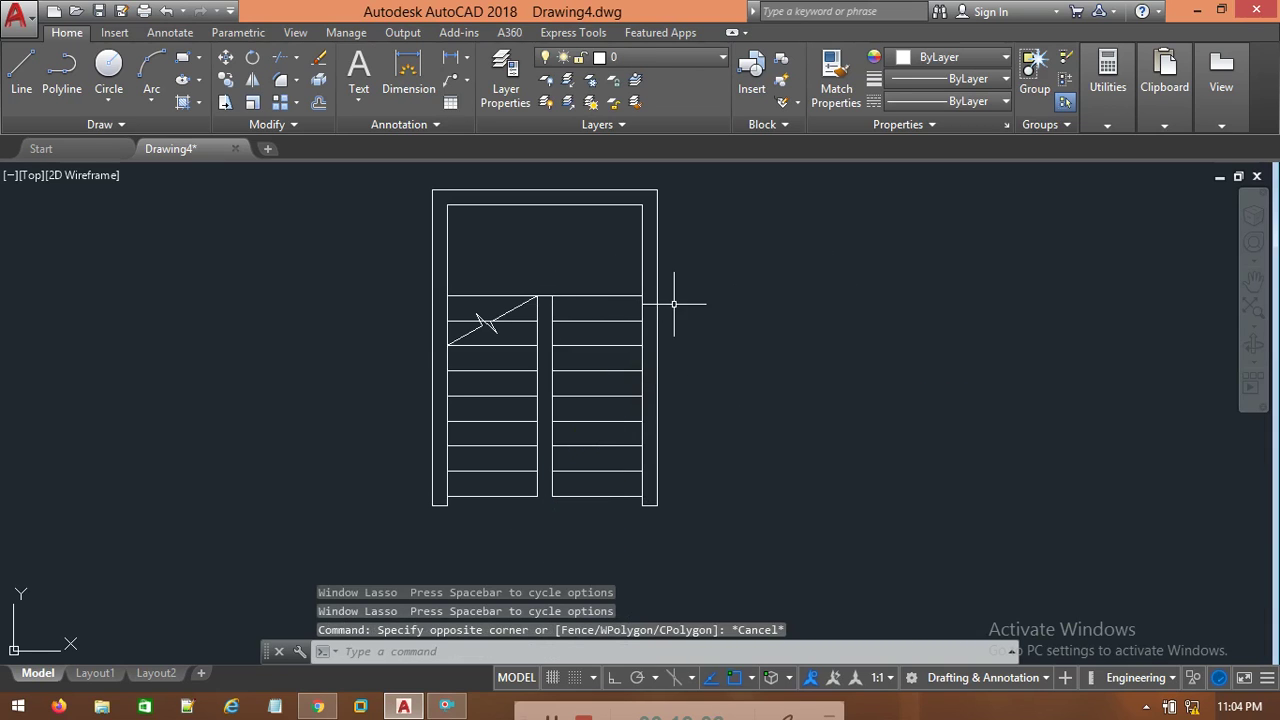
Set the linetype of the landing edge, the right flight's treads and the left flight's separate first tread piece to HIDDEN, and check one tread.
mouse_move(608, 266)
mouse_down()
mouse_move(607, 495)
mouse_move(553, 522)
mouse_up()
click(463, 318)
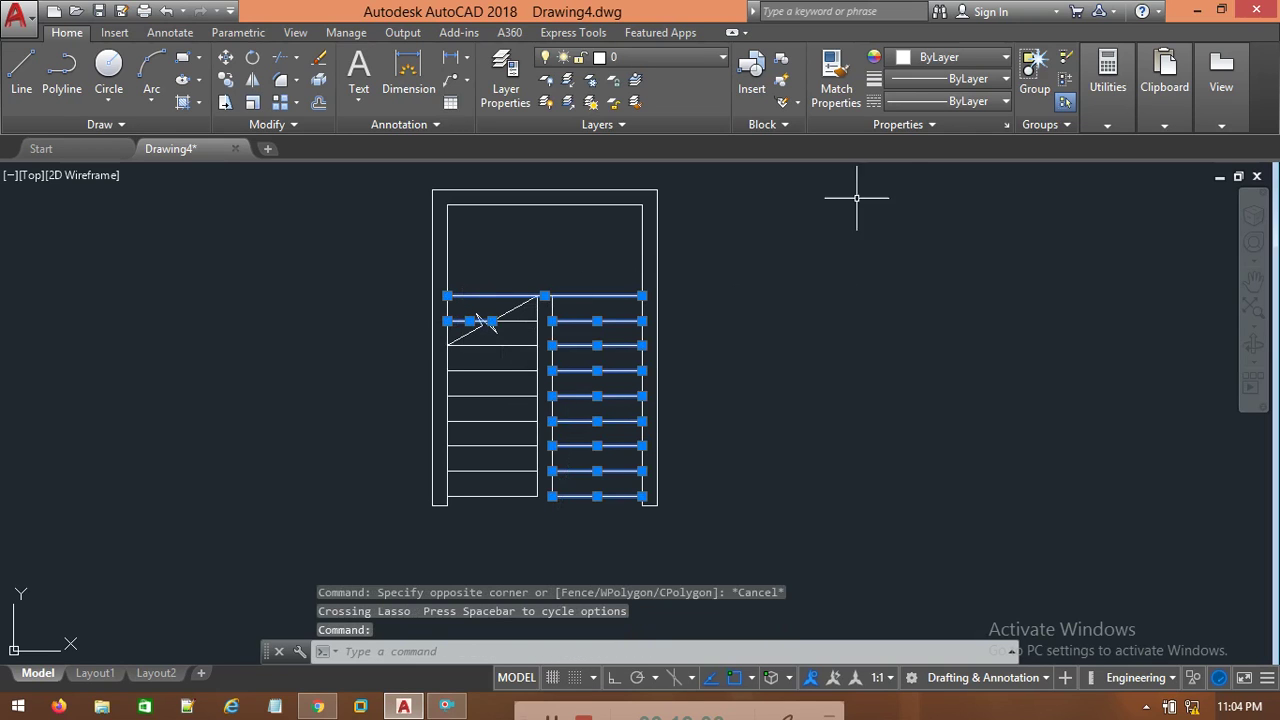
click(968, 101)
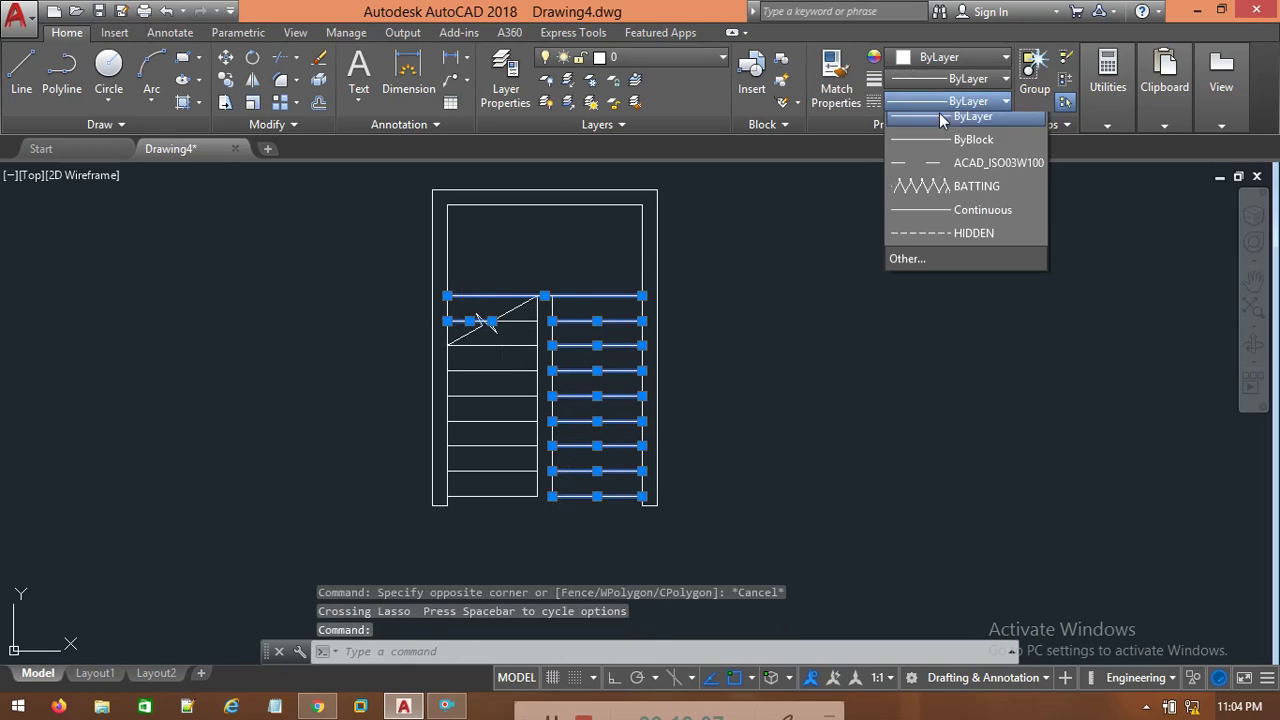
click(962, 244)
key(Escape)
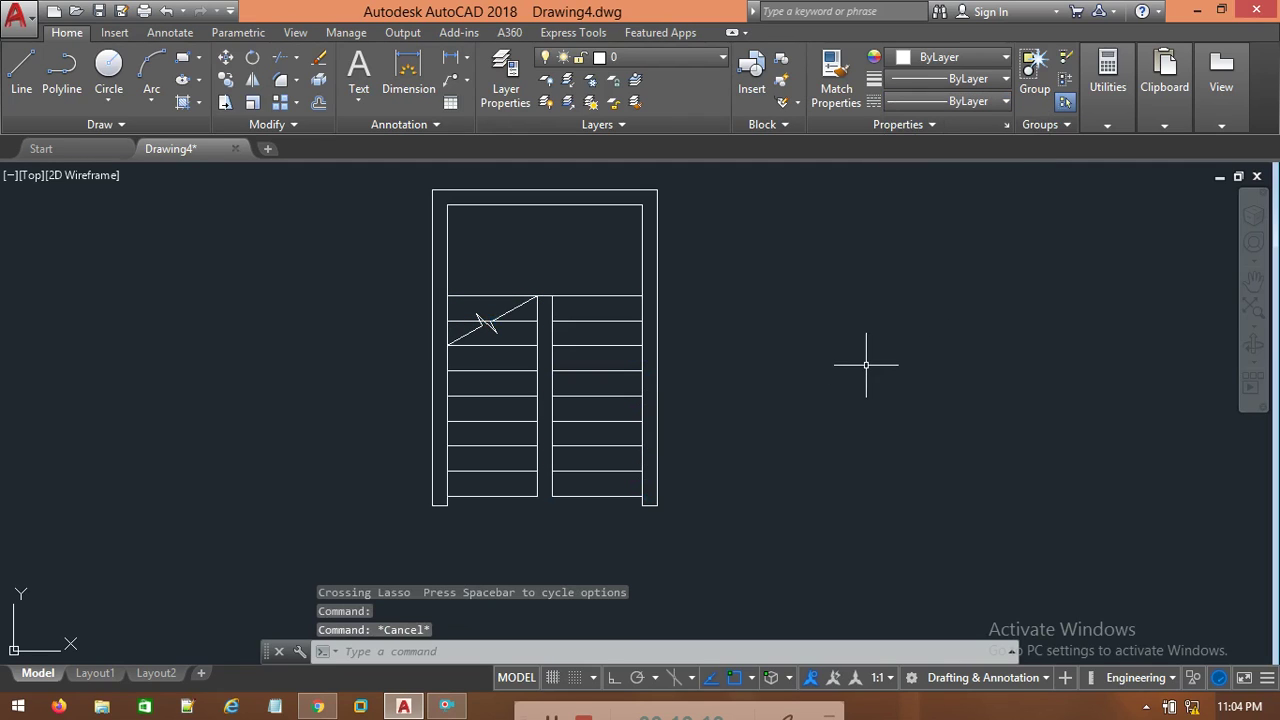
click(594, 345)
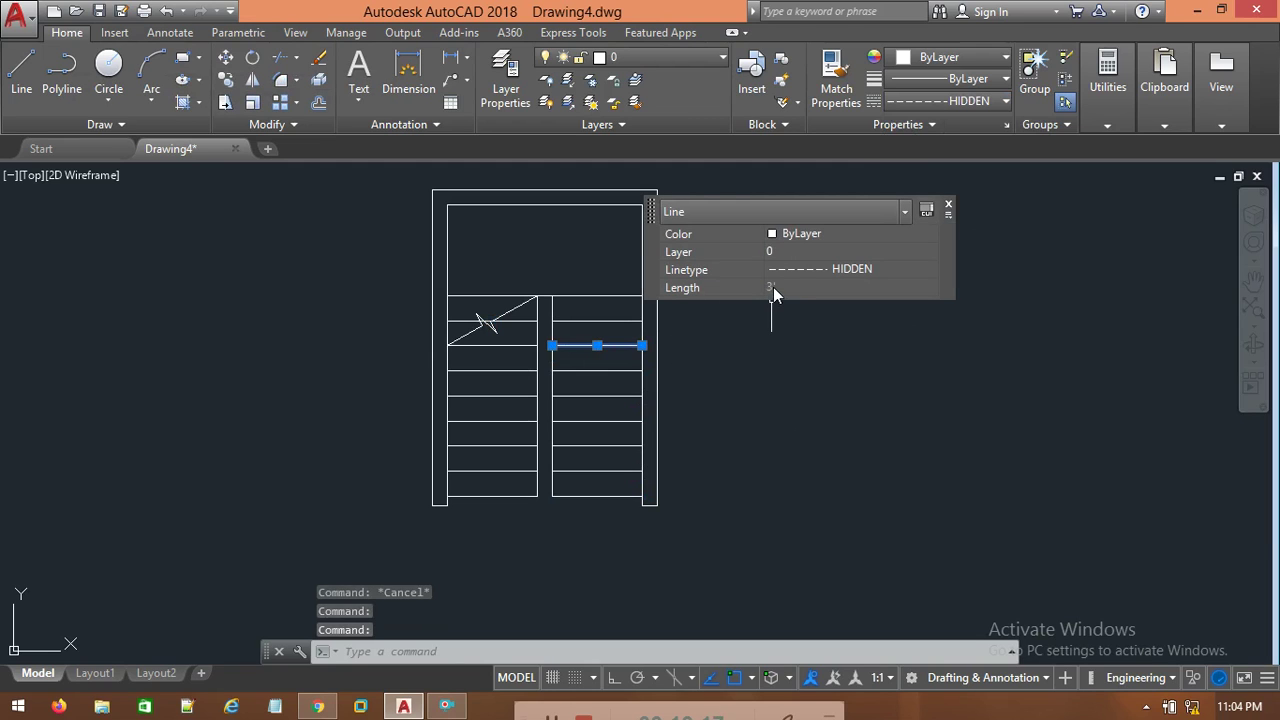
key(Escape)
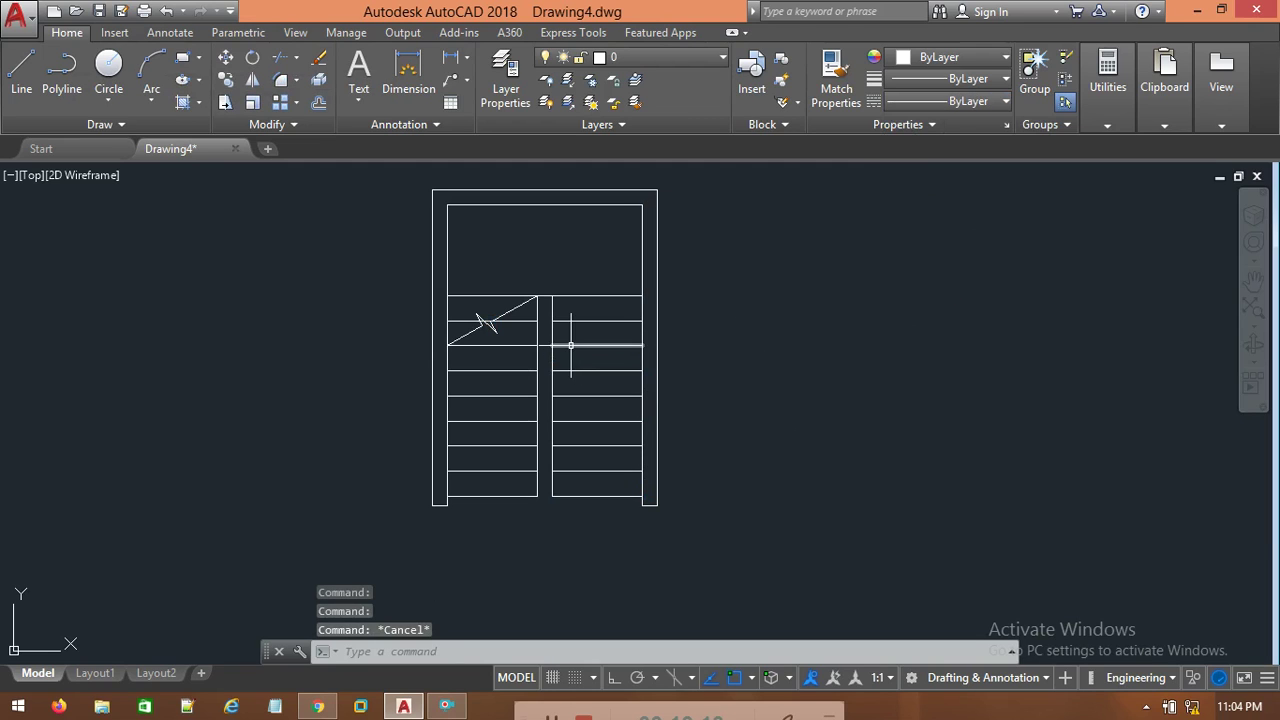
scroll(604, 363, up, 5)
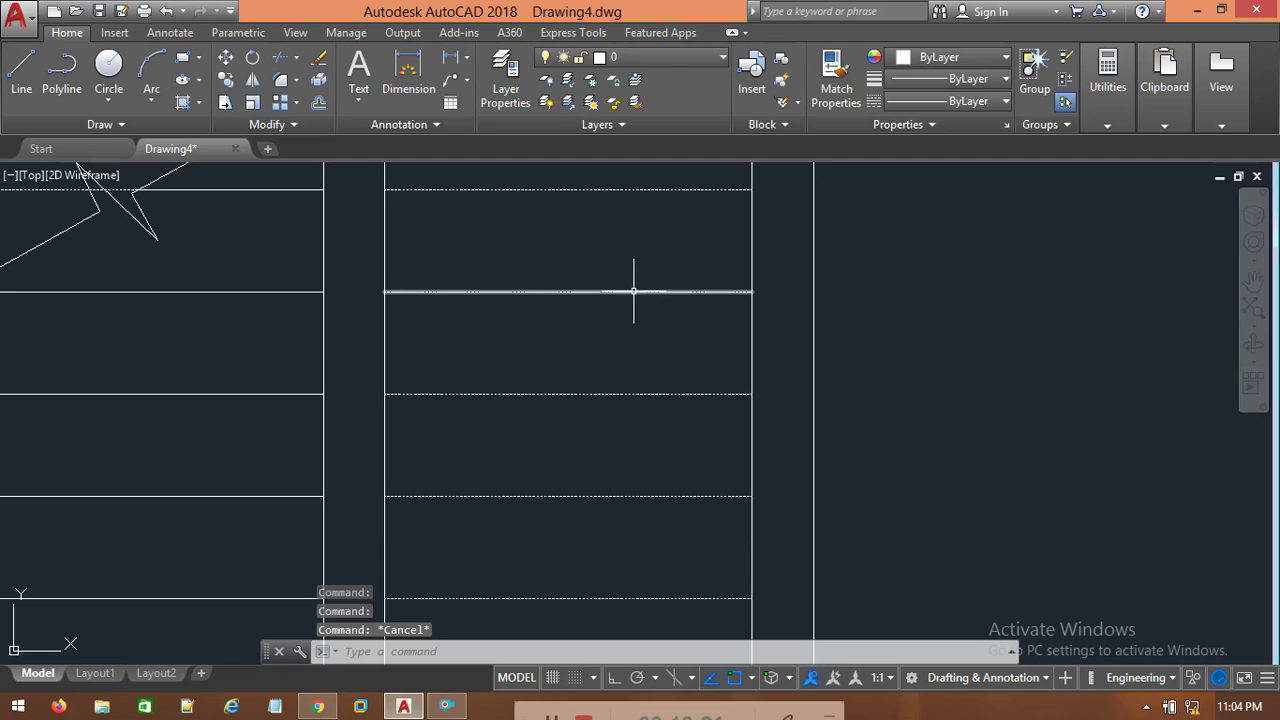
Check the line properties of one tread in the right flight and inspect its dashes up close.
mouse_move(633, 291)
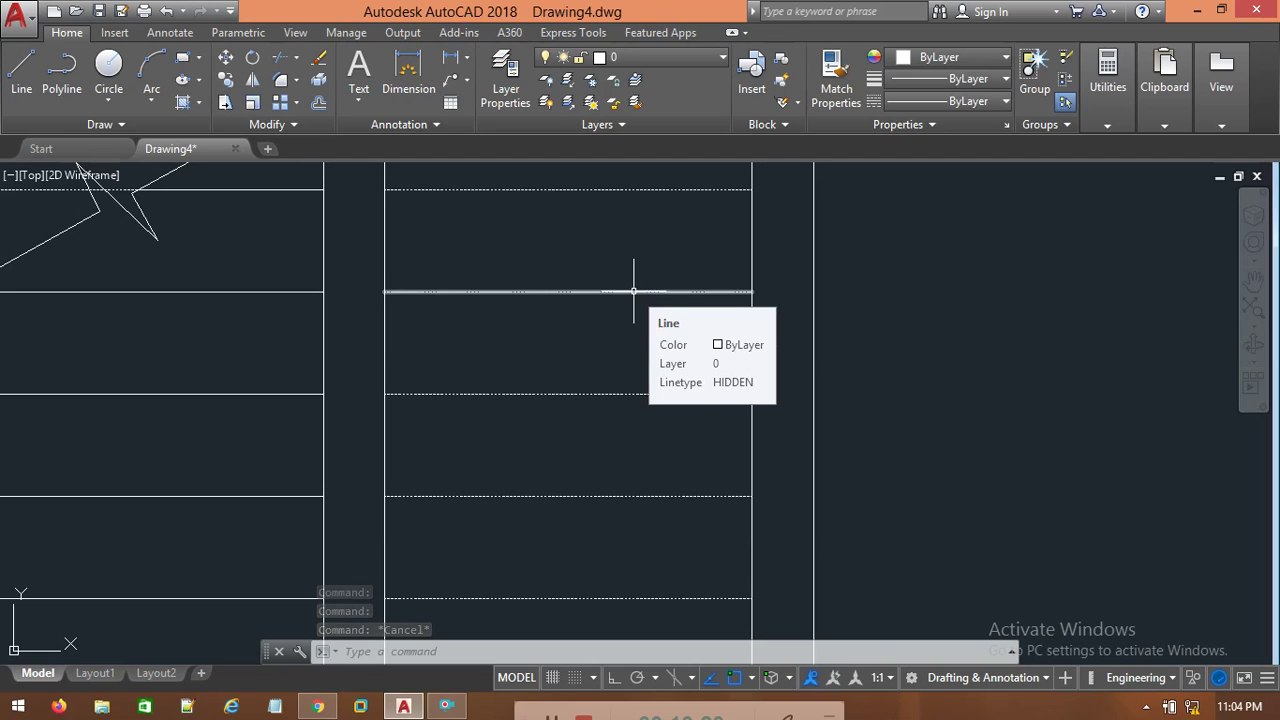
right_click(633, 291)
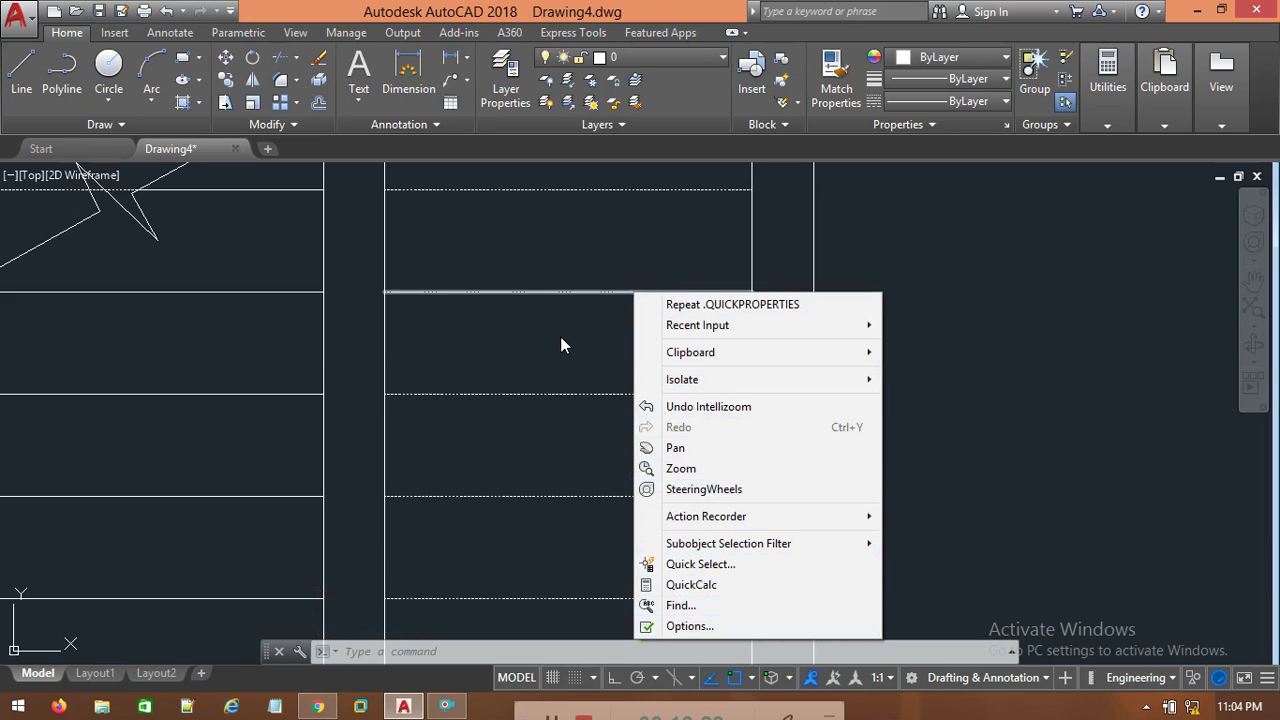
click(577, 292)
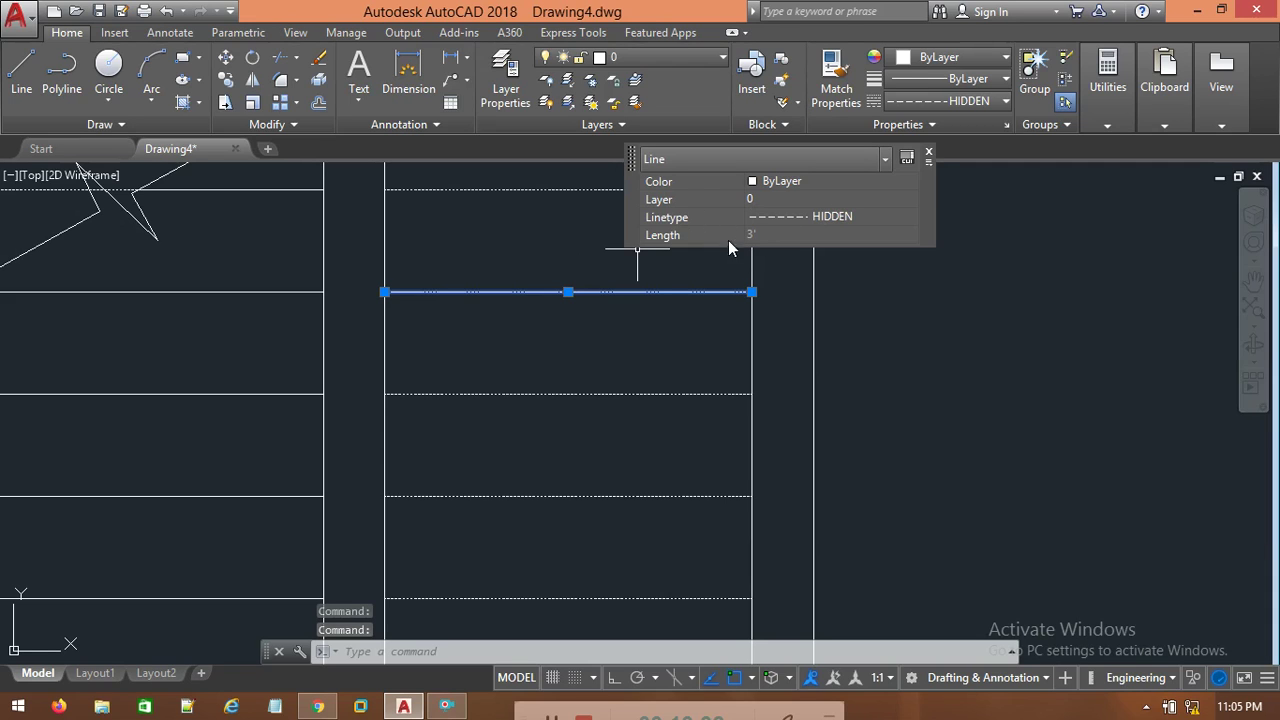
scroll(789, 200, down, 2)
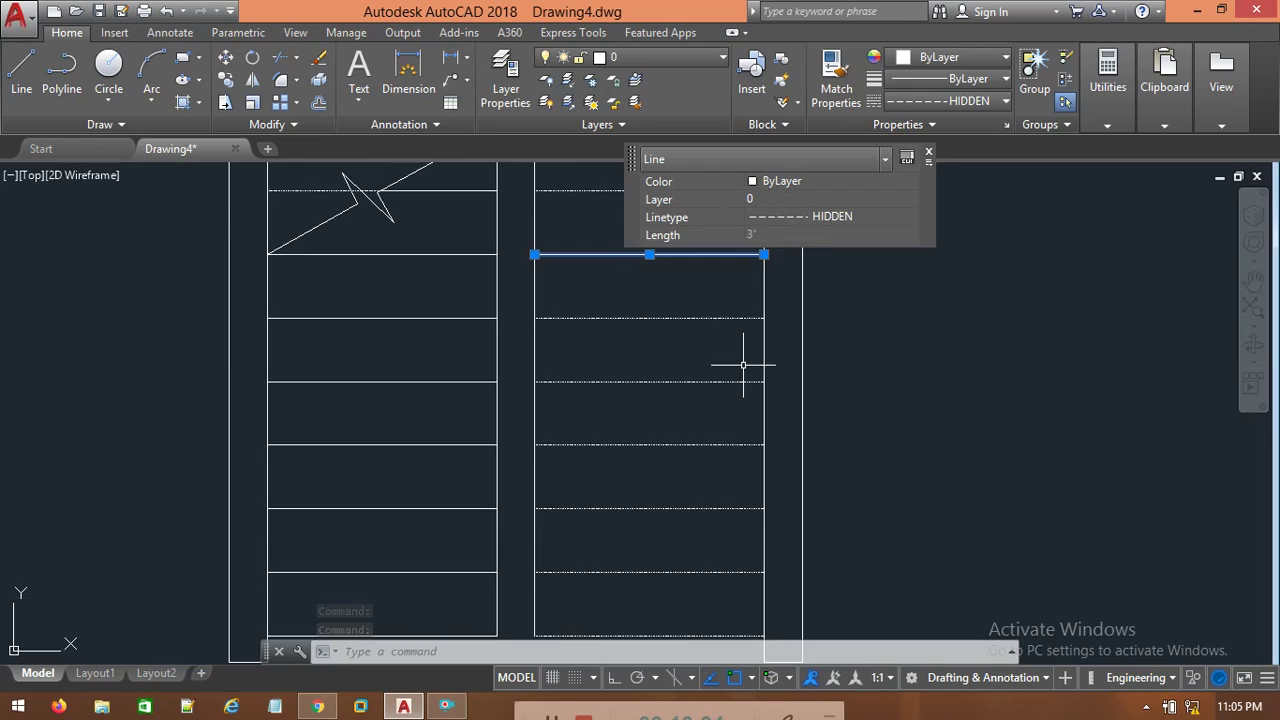
scroll(800, 360, up, 4)
key(Escape)
key(Escape)
scroll(589, 289, up, 4)
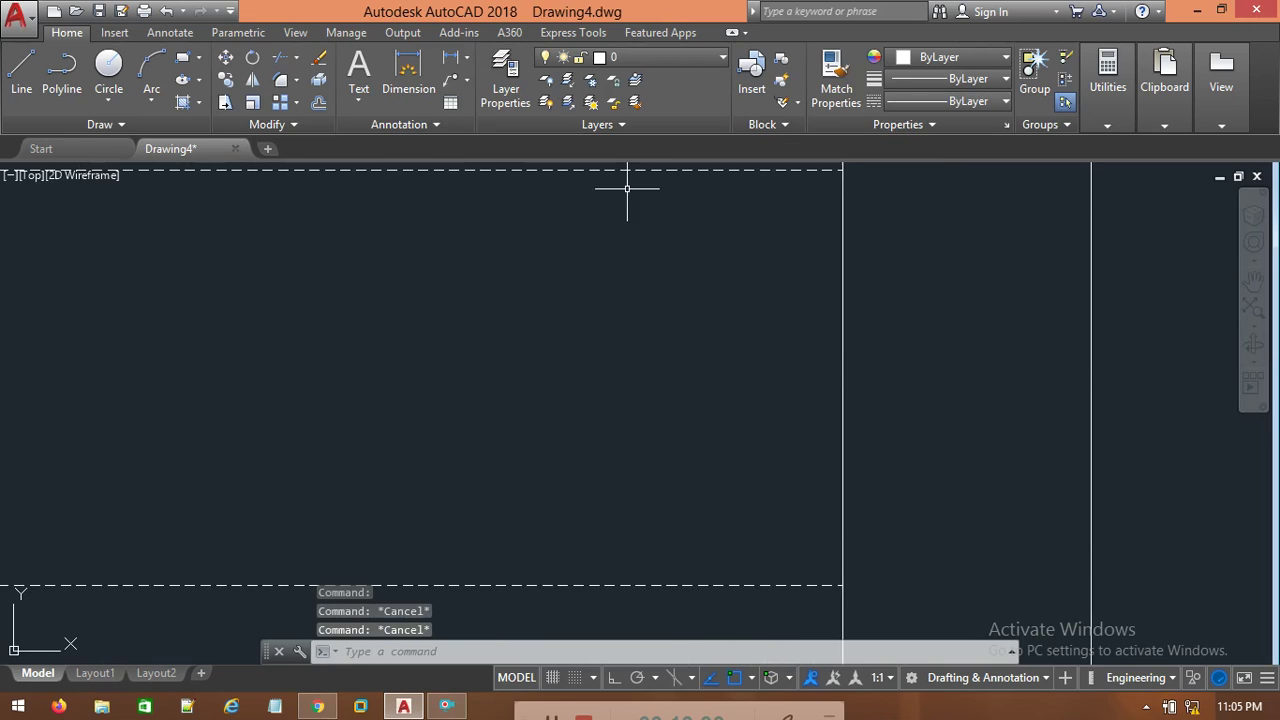
Set the linetype scale of the right flight's third tread below the landing edge to 10.
click(631, 172)
scroll(934, 111, down, 2)
scroll(934, 111, up, 2)
scroll(837, 98, down, 2)
scroll(774, 79, down, 4)
right_click(722, 174)
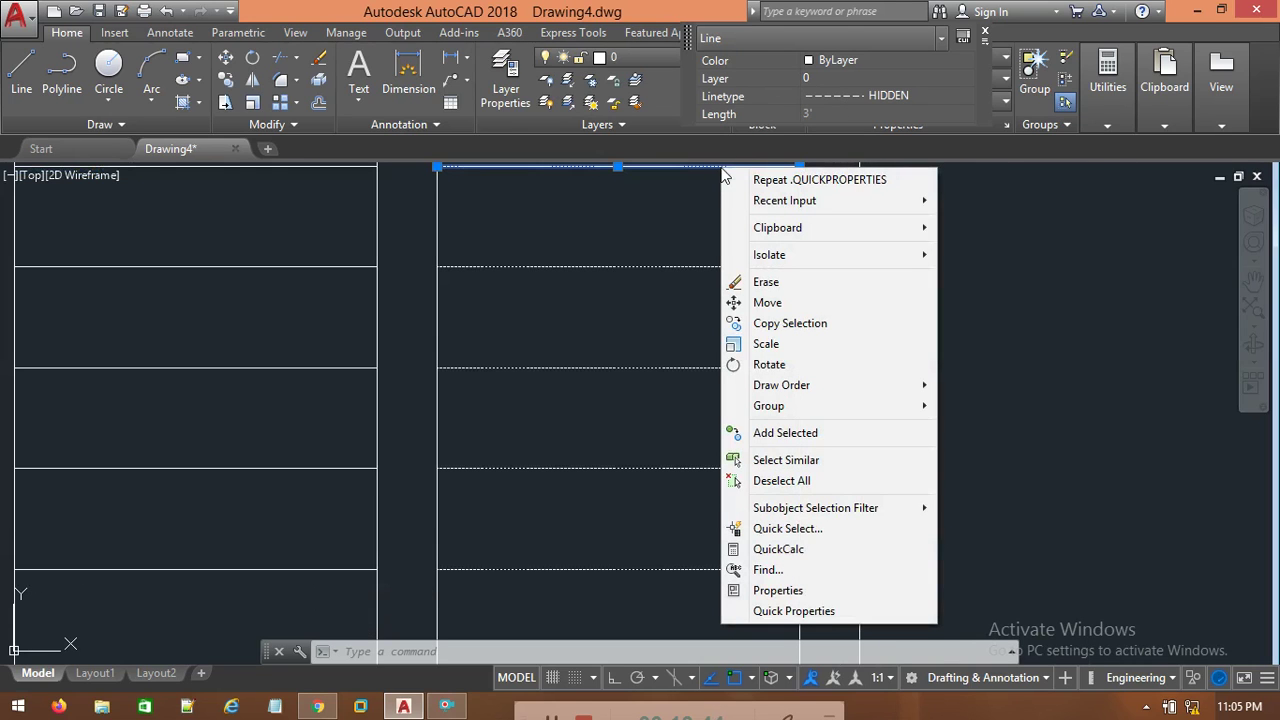
click(840, 592)
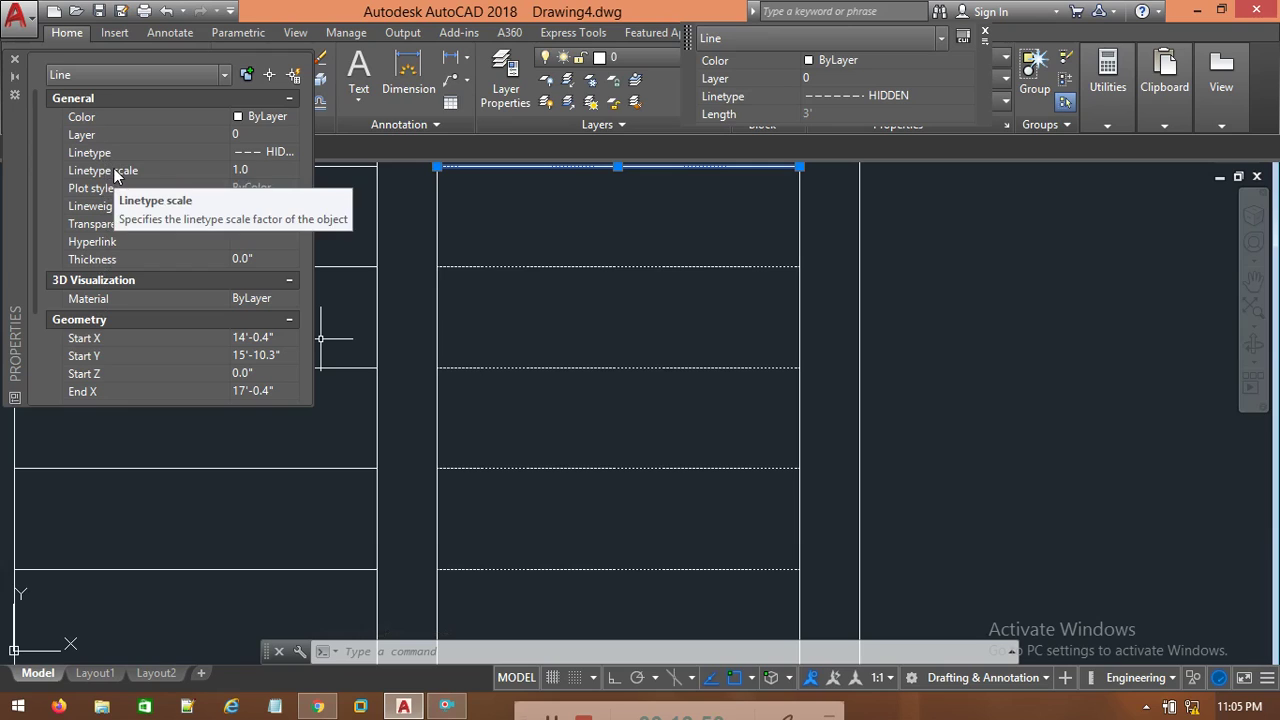
click(240, 170)
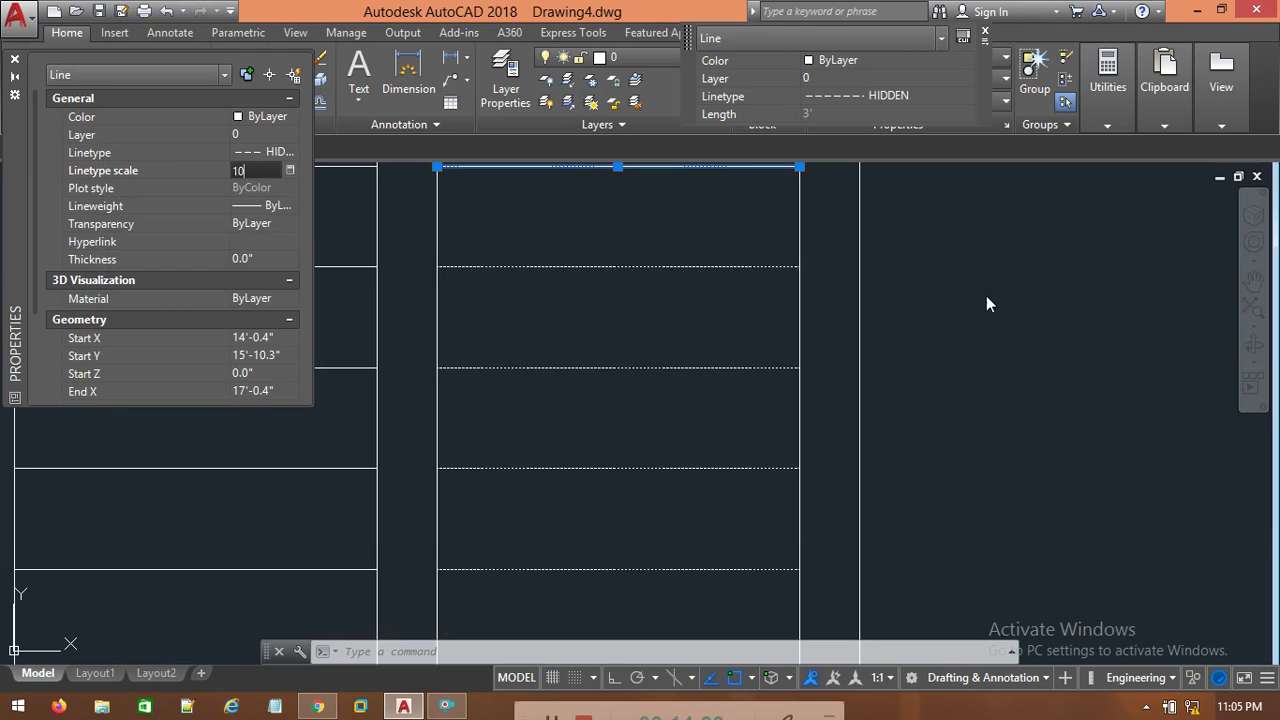
key(Return)
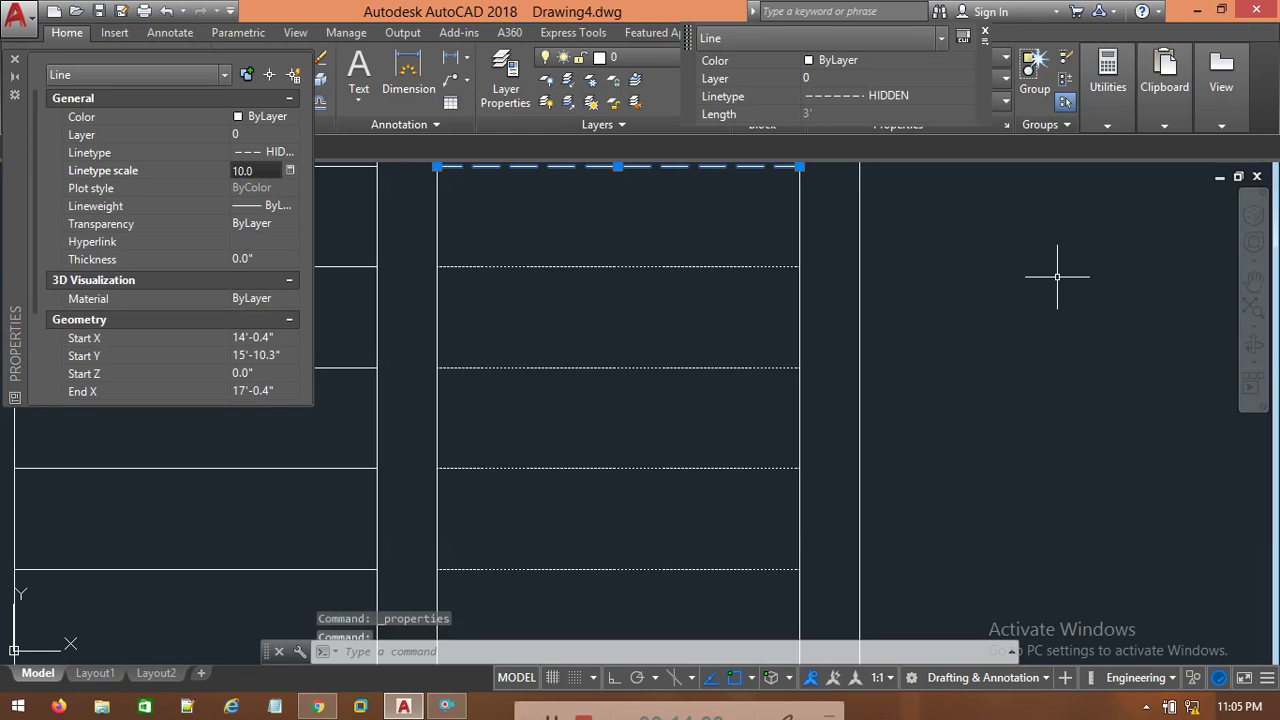
key(Escape)
scroll(1017, 339, down, 5)
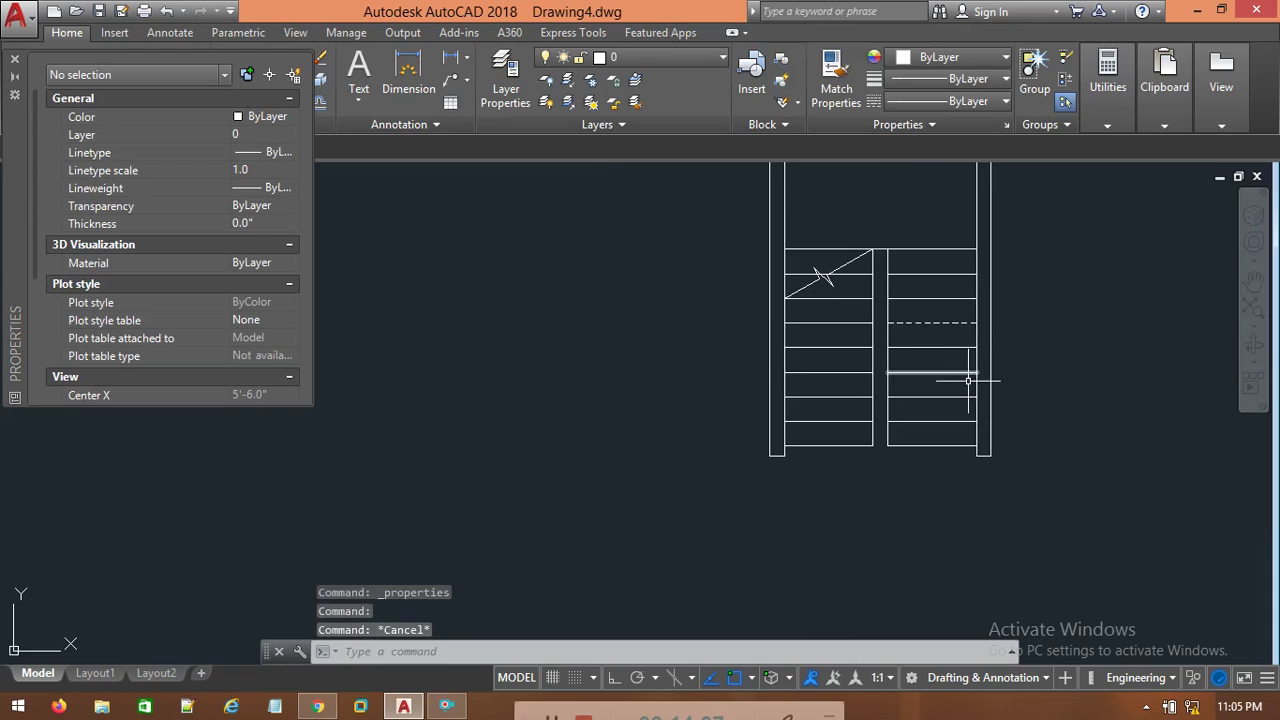
scroll(1046, 388, up, 2)
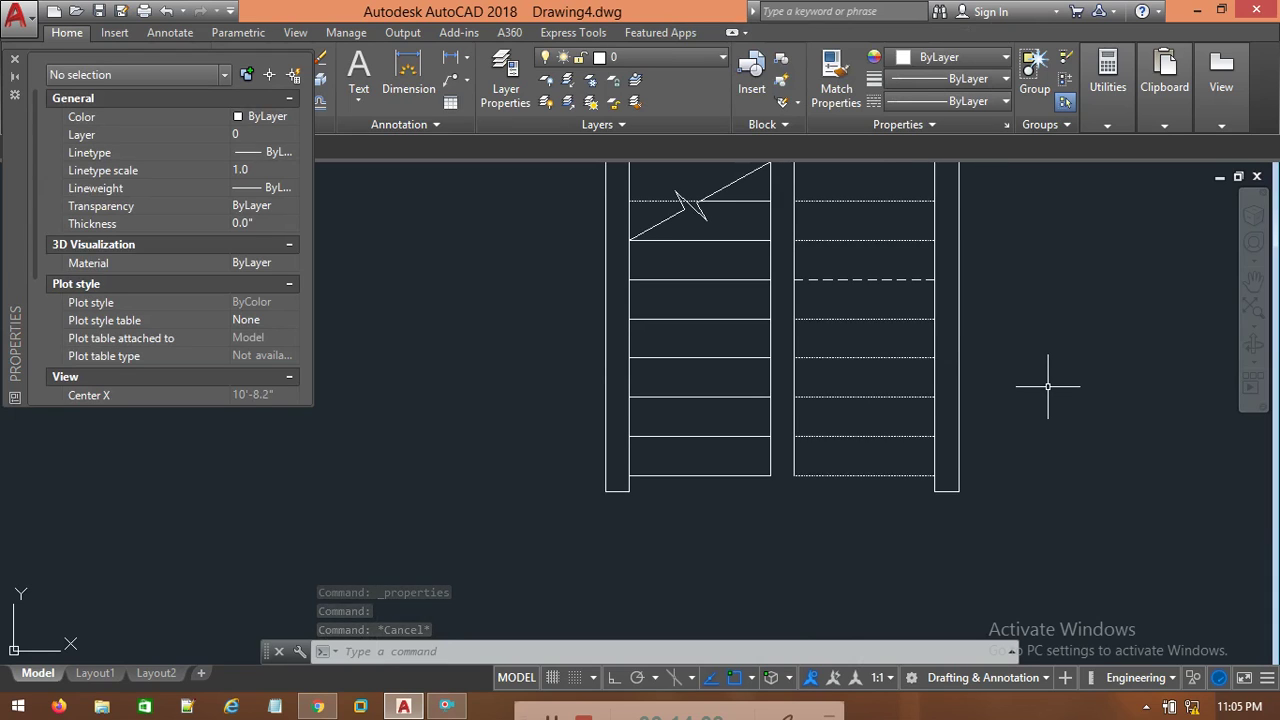
key(Escape)
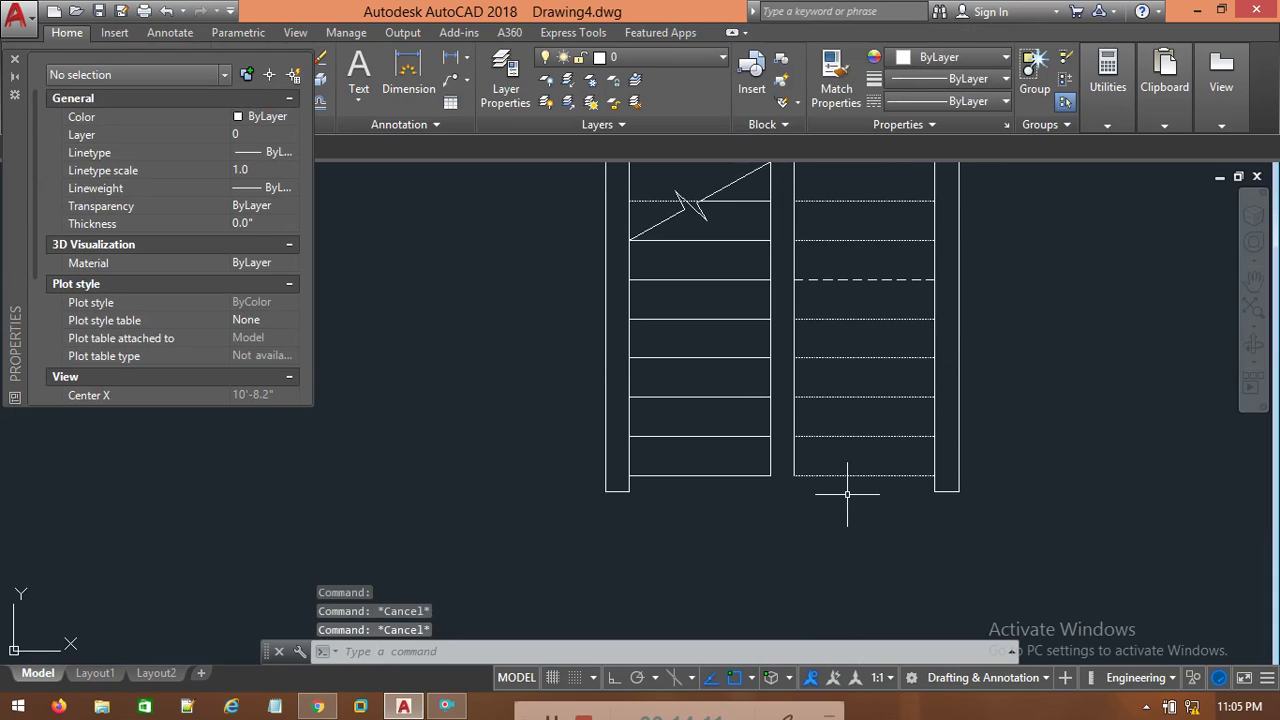
Undo the last view changes and close the object properties.
key(ctrl+z)
scroll(755, 470, down, 2)
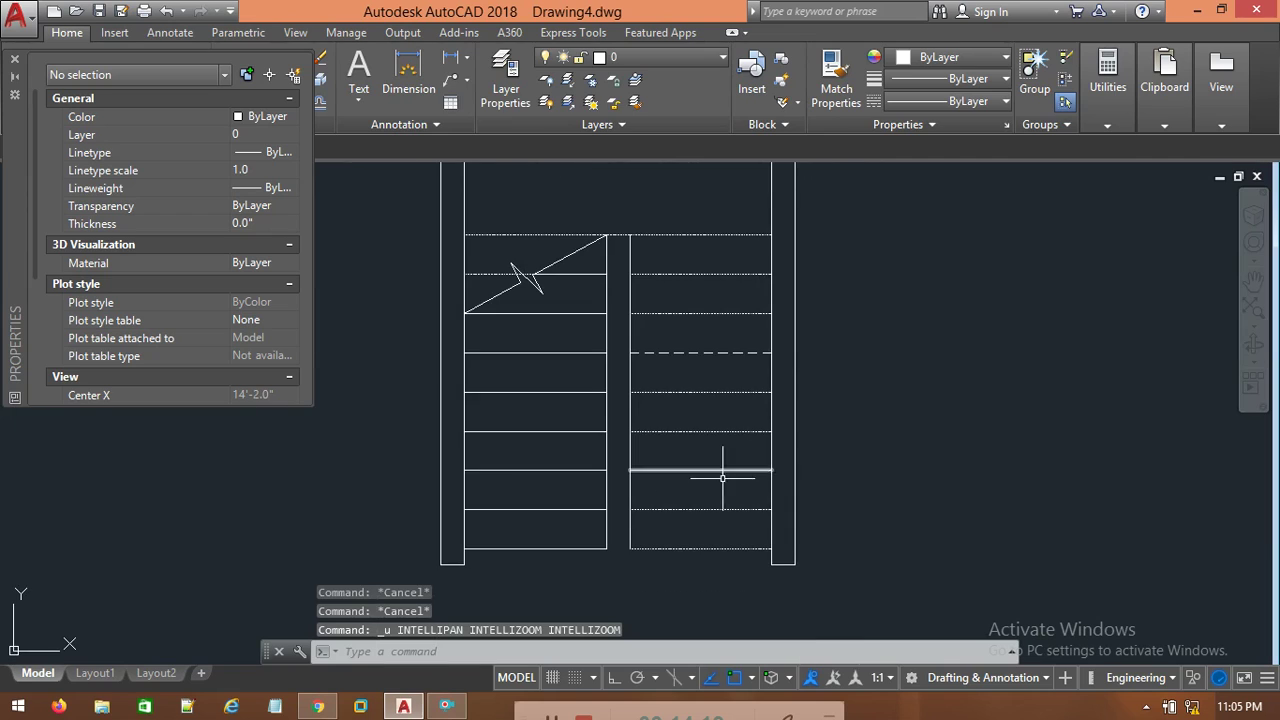
key(Escape)
key(Escape)
key(Escape)
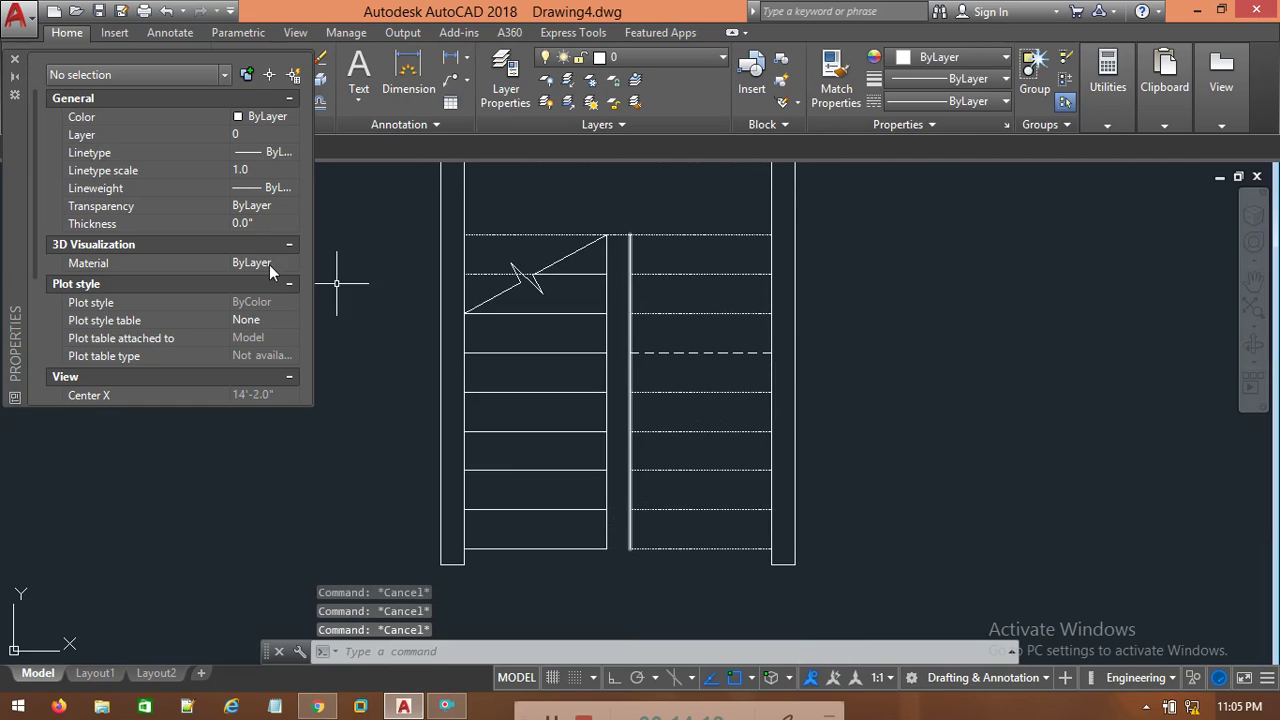
click(15, 61)
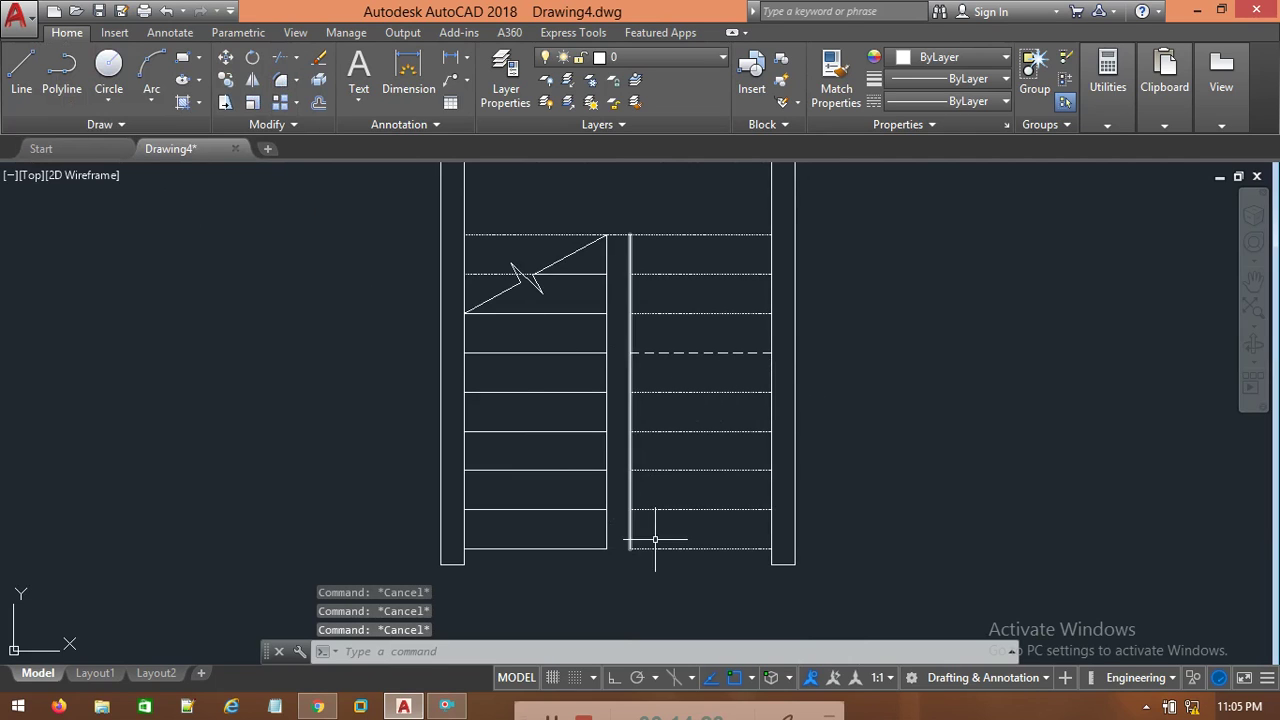
Set the linetype scale to 10 for the landing edge, all right-flight treads and the left flight's separate first tread piece.
mouse_move(718, 197)
mouse_down()
mouse_move(700, 586)
mouse_move(714, 215)
mouse_move(718, 452)
mouse_move(688, 602)
mouse_up()
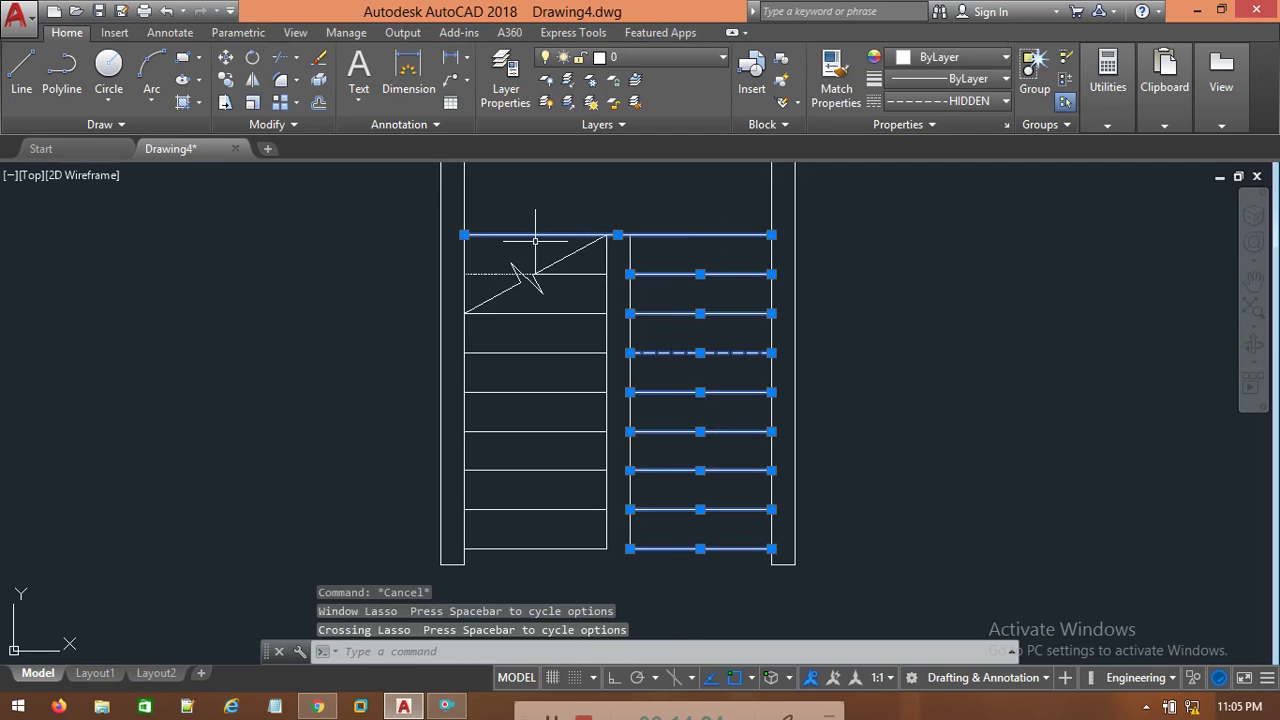
click(490, 274)
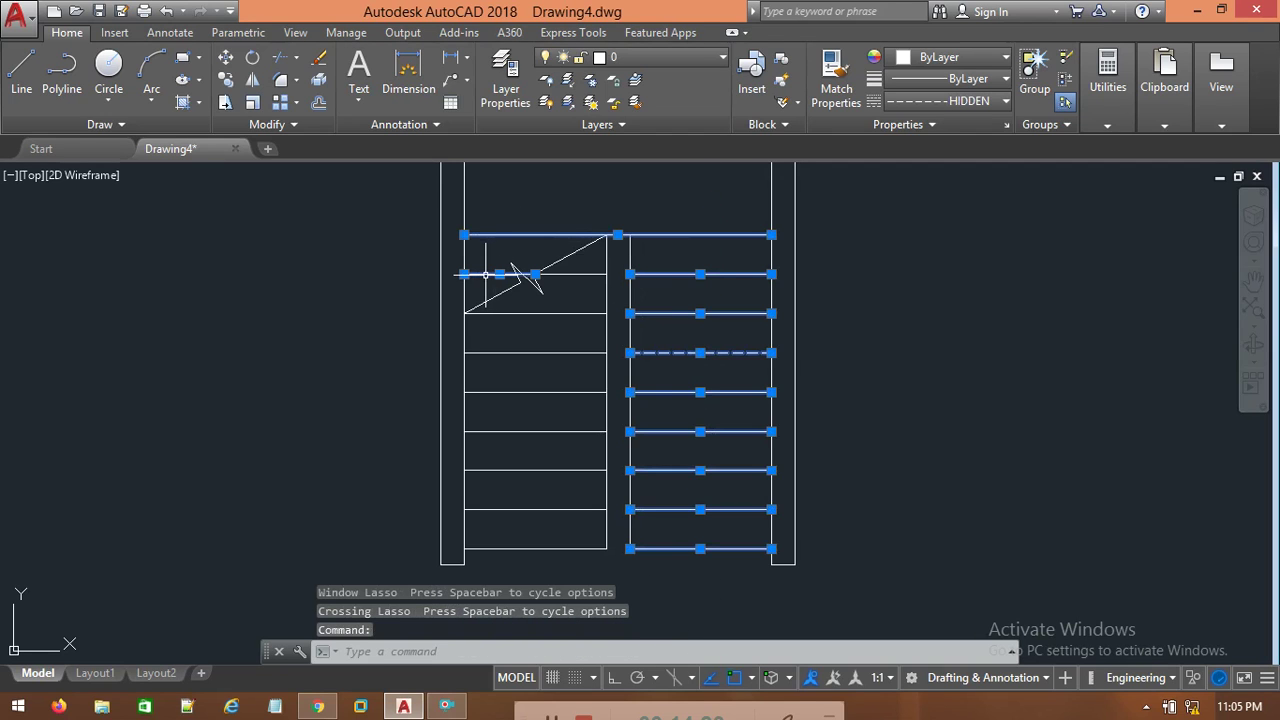
right_click(700, 274)
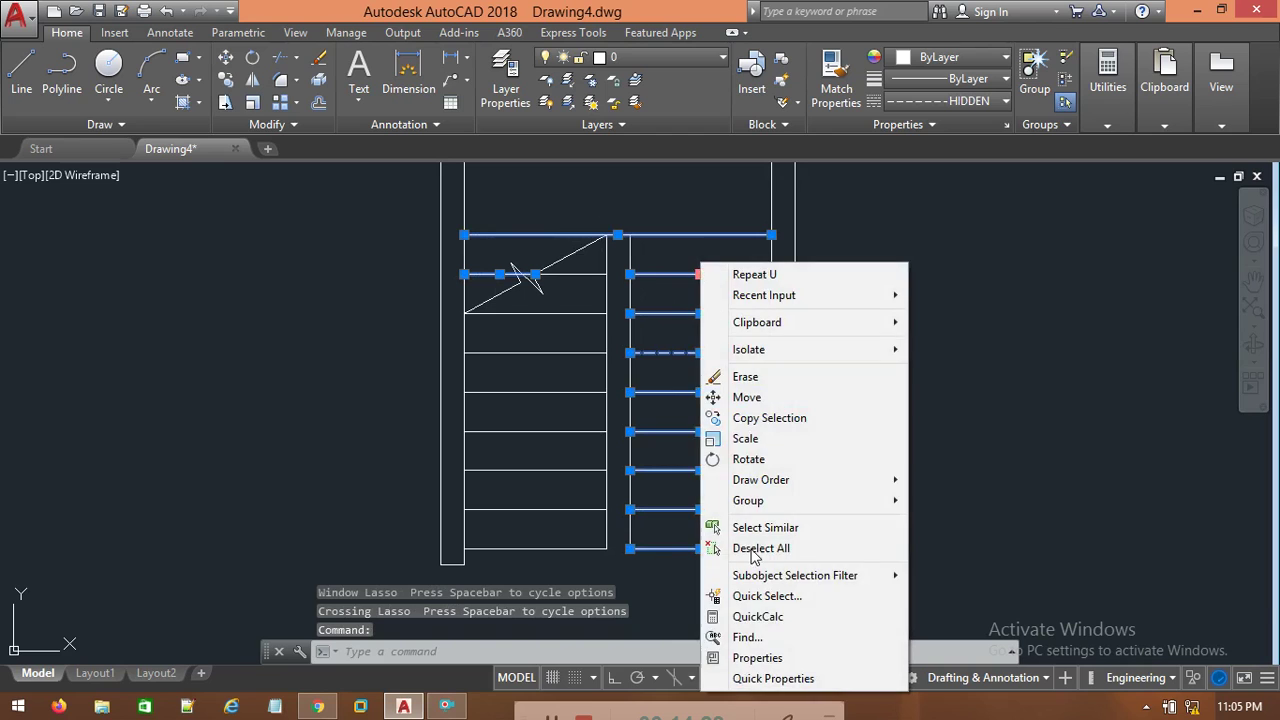
click(740, 654)
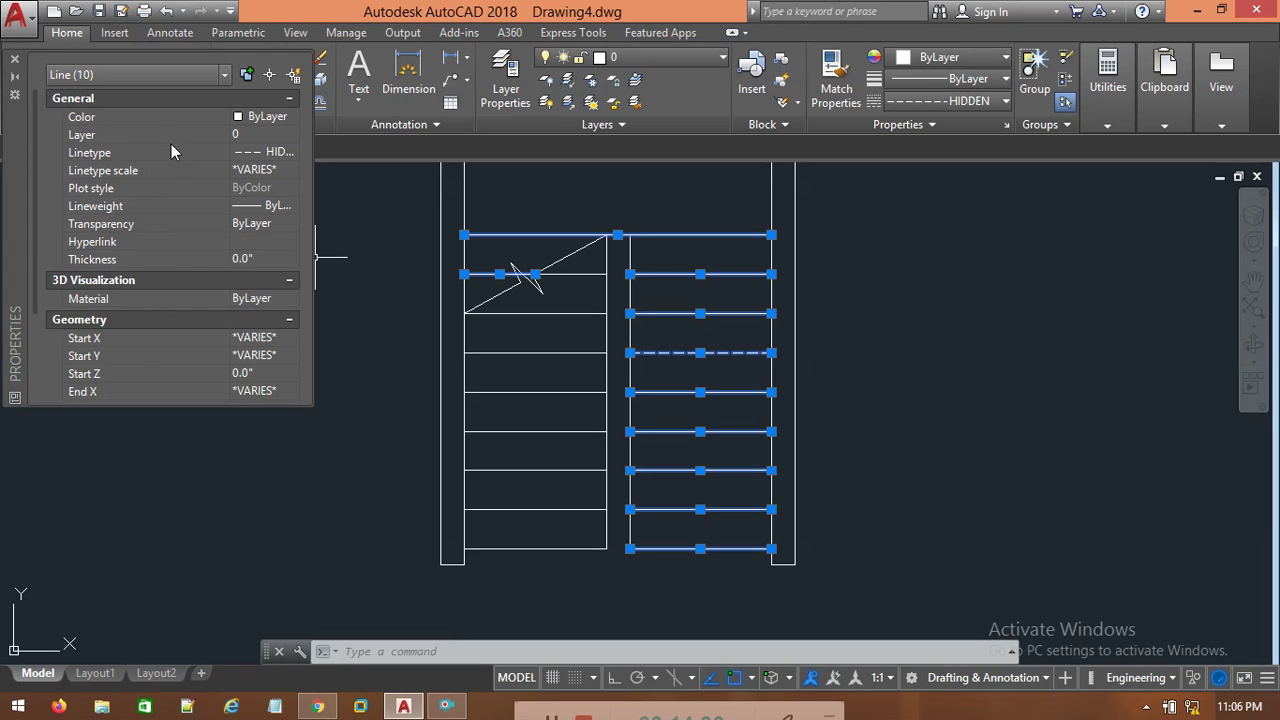
click(243, 172)
text(10)
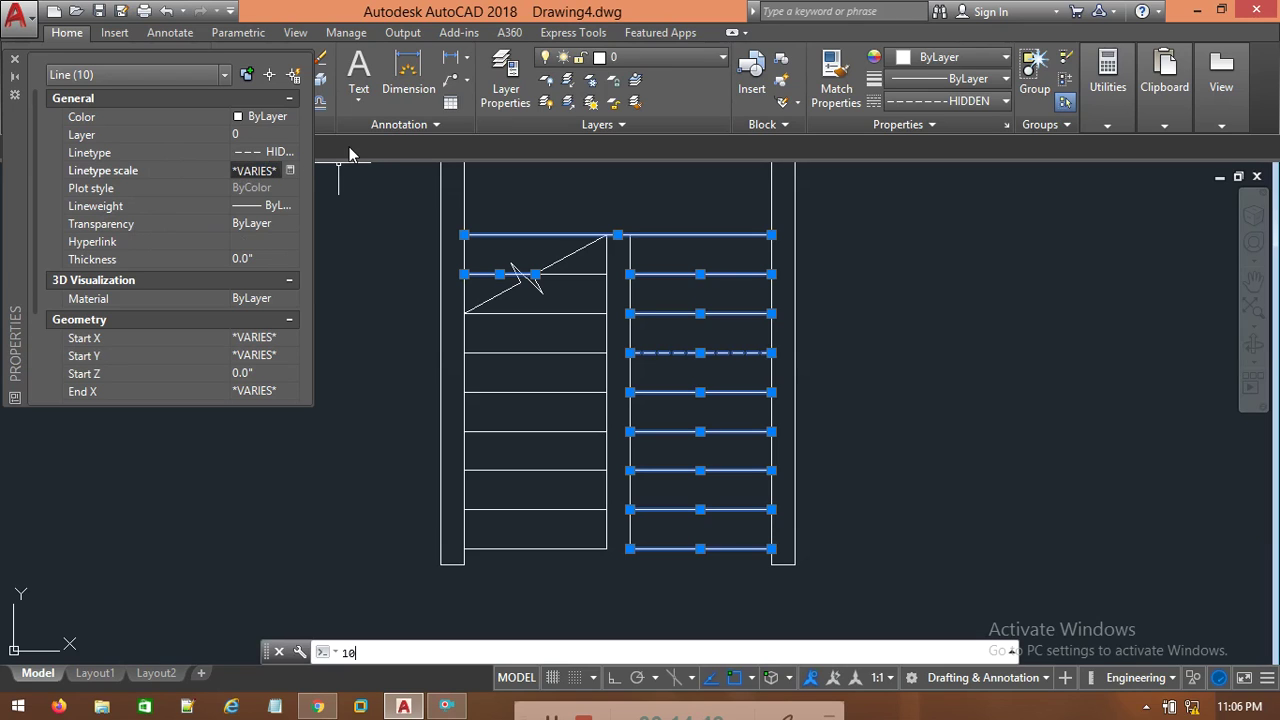
click(272, 171)
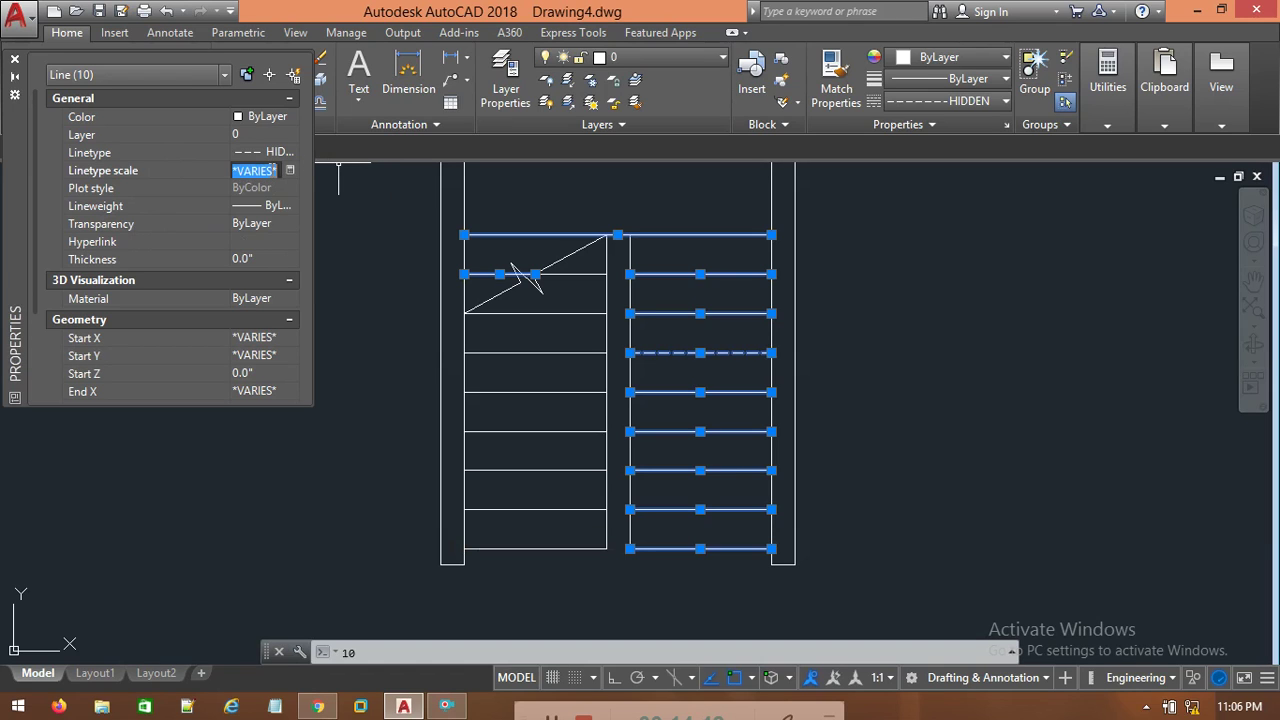
text(10)
key(Return)
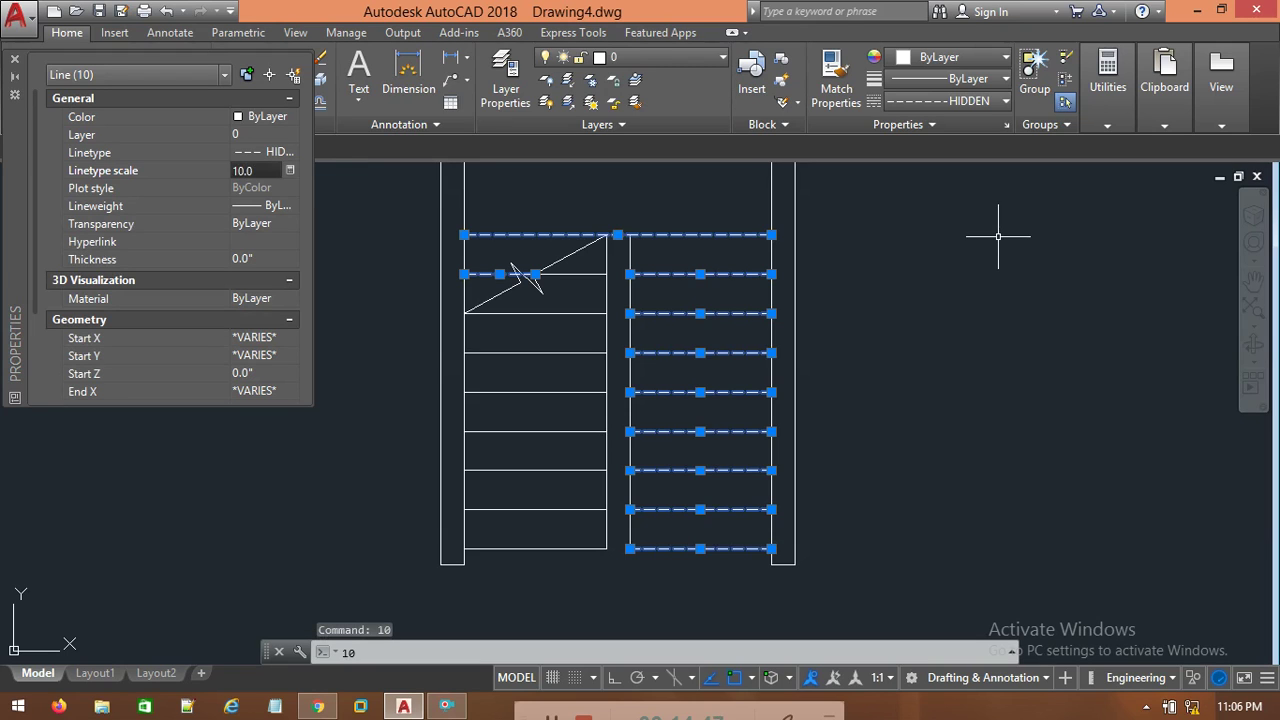
key(Escape)
scroll(880, 400, down, 8)
scroll(880, 400, up, 7)
middle_drag(945, 352, 791, 430)
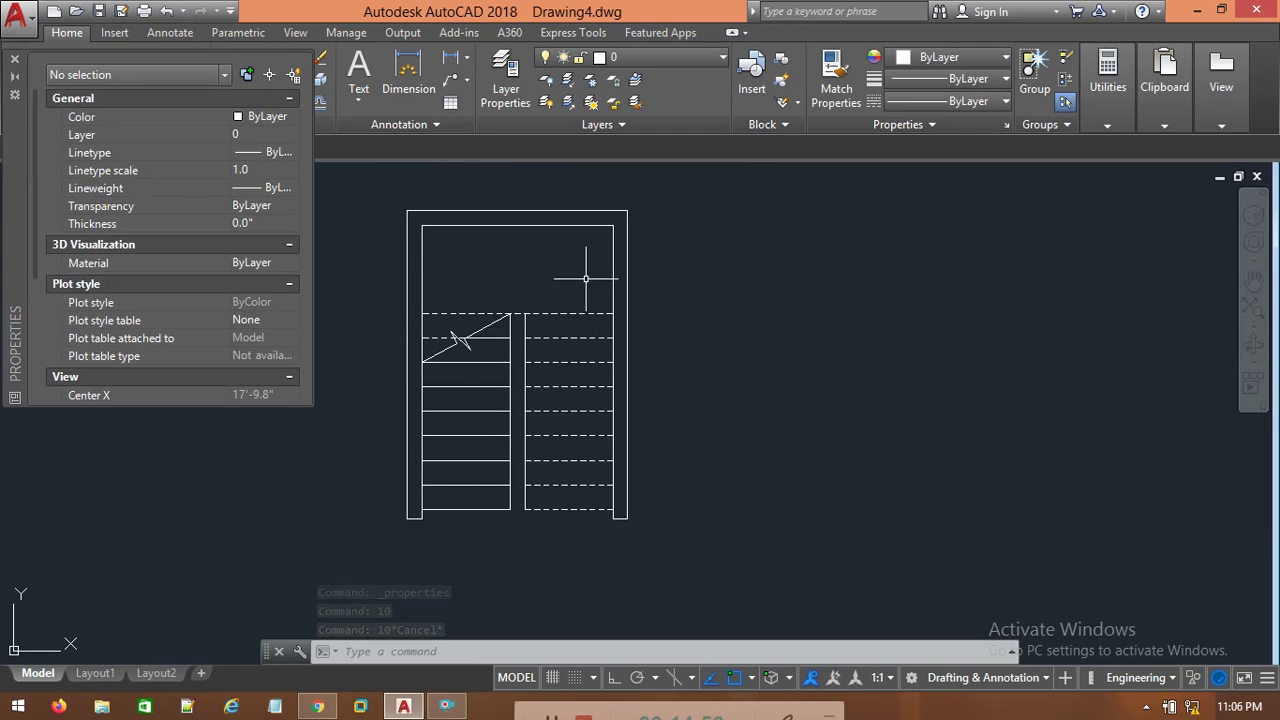
Change the colour of the treads, landing edge, flight edges and most of the break line to 254,234,185.
mouse_move(566, 277)
mouse_down()
mouse_move(560, 480)
mouse_move(500, 600)
mouse_move(440, 262)
mouse_up()
click(977, 59)
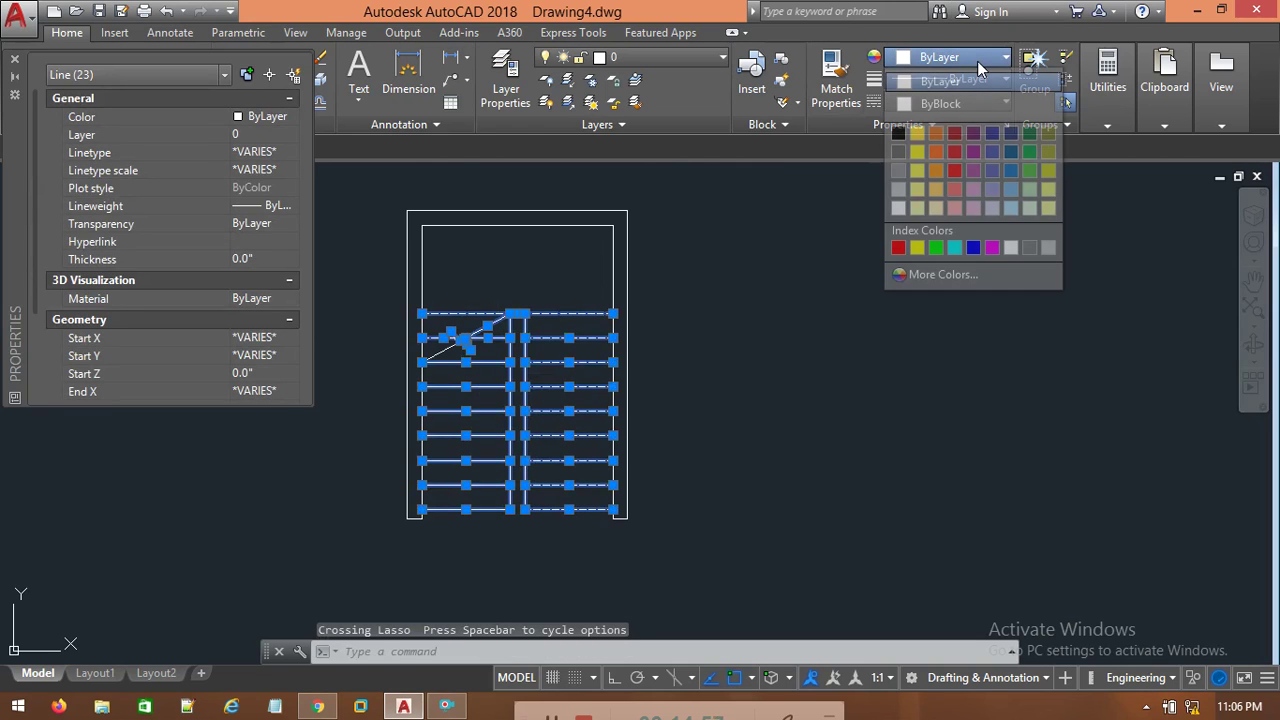
click(935, 207)
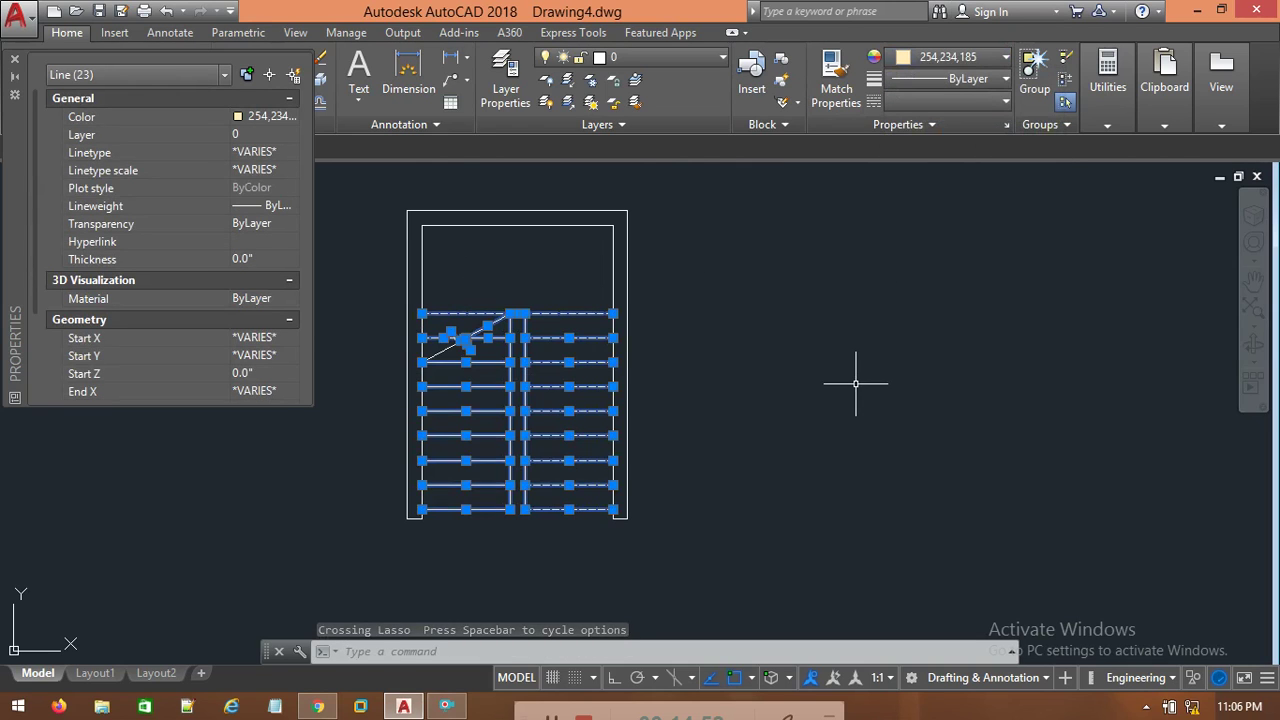
key(Escape)
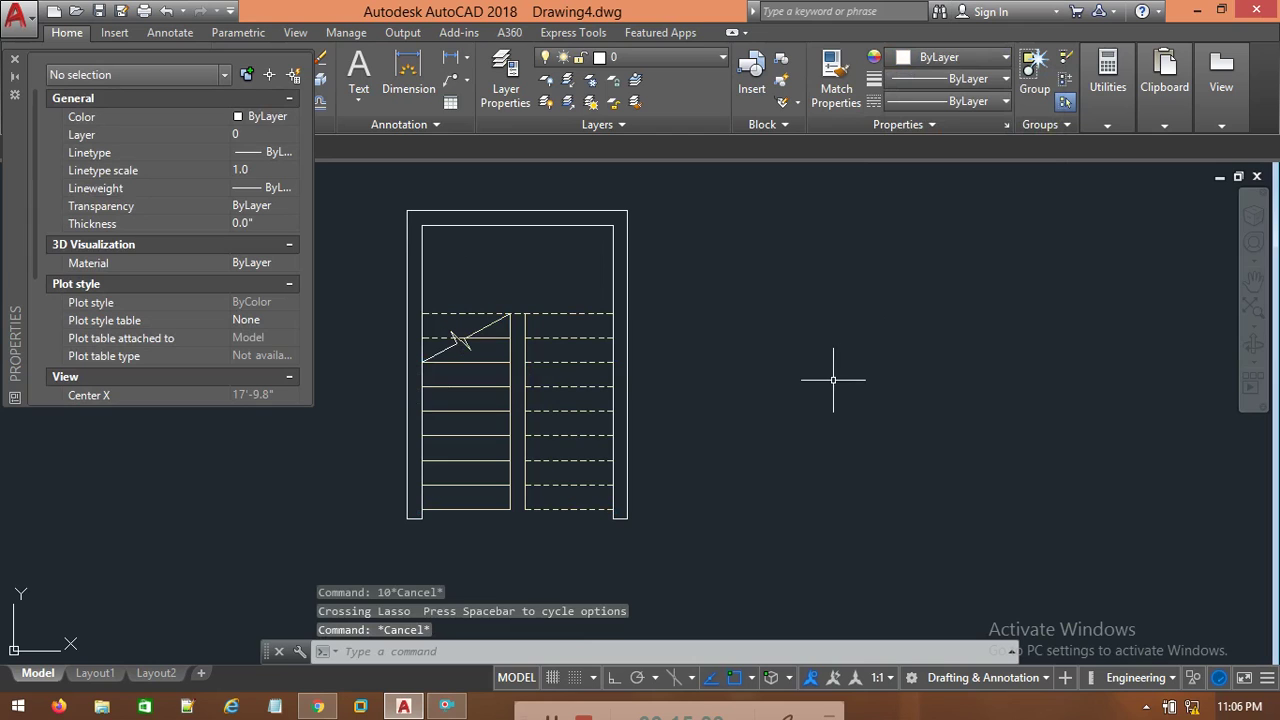
Change the colour of the lower diagonal piece and its adjoining zigzag segment to 248,215,49.
click(440, 352)
scroll(480, 357, up, 4)
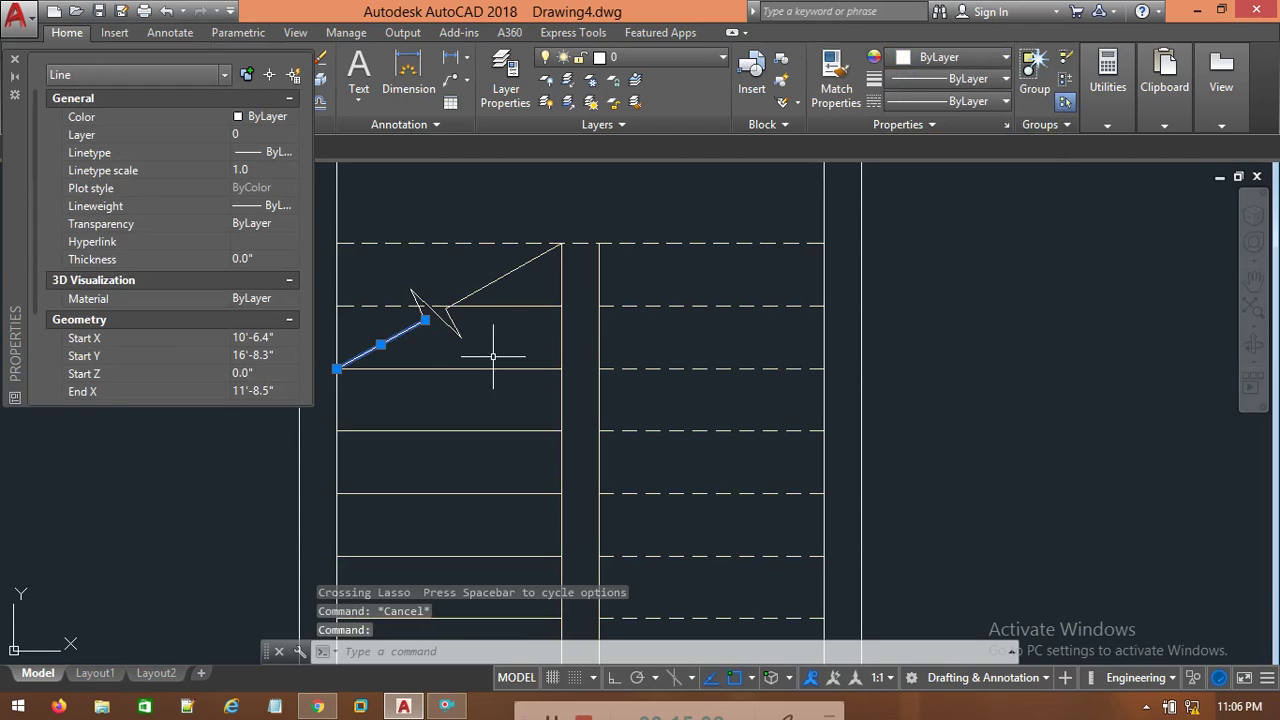
click(417, 303)
click(986, 57)
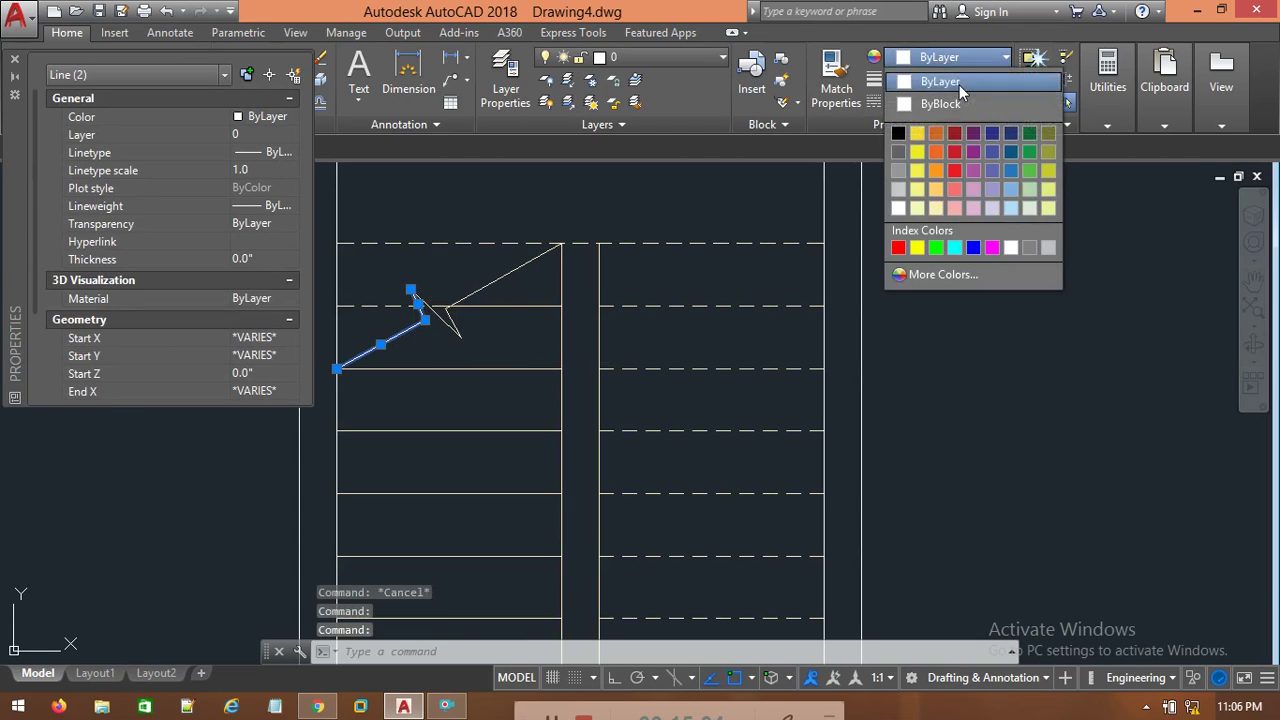
click(917, 170)
click(1001, 308)
key(Escape)
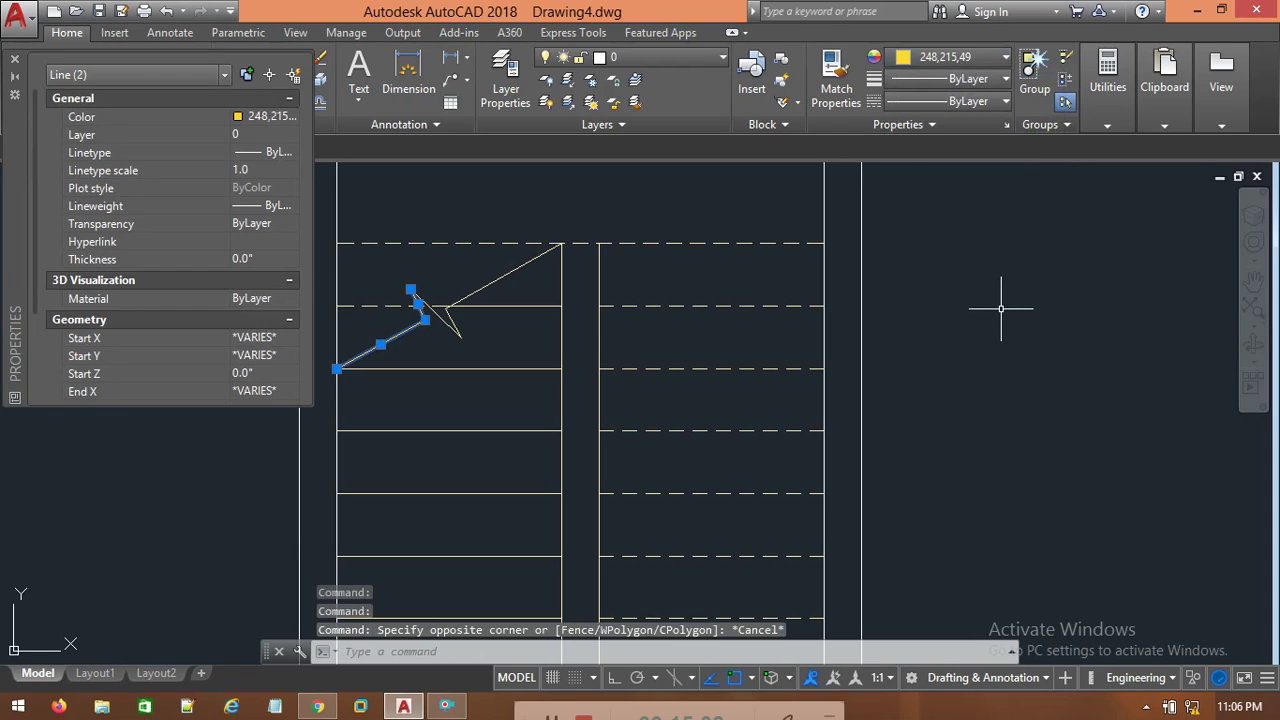
scroll(1001, 306, down, 3)
key(Escape)
scroll(1001, 305, down, 1)
middle_drag(1105, 331, 1001, 323)
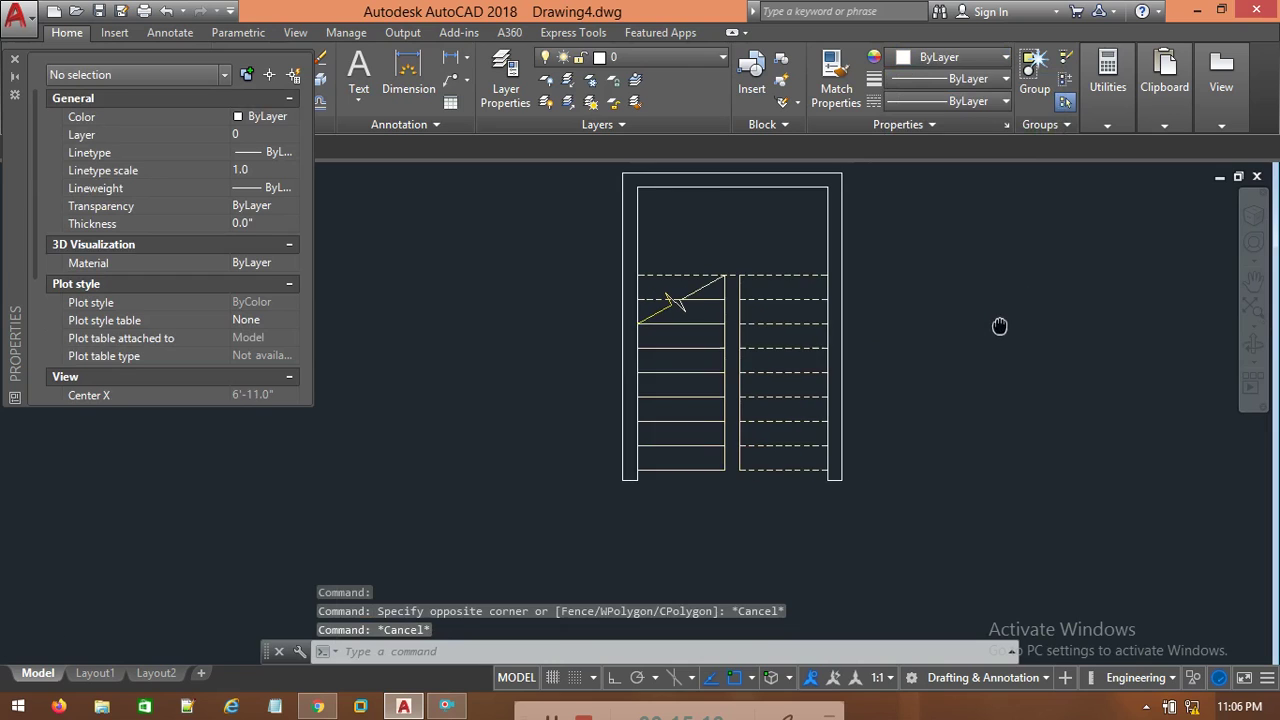
scroll(1106, 353, down, 2)
middle_drag(1106, 353, 868, 349)
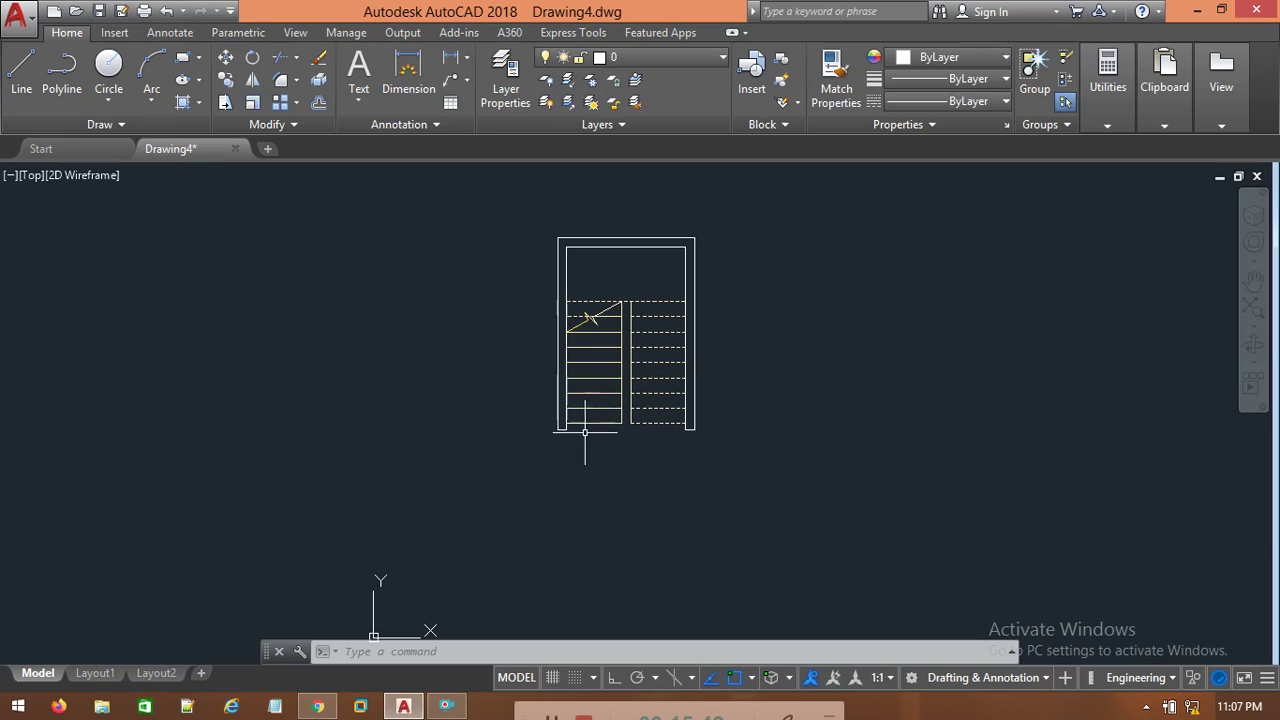
scroll(605, 425, up, 4)
middle_drag(906, 330, 912, 395)
scroll(941, 375, down, 2)
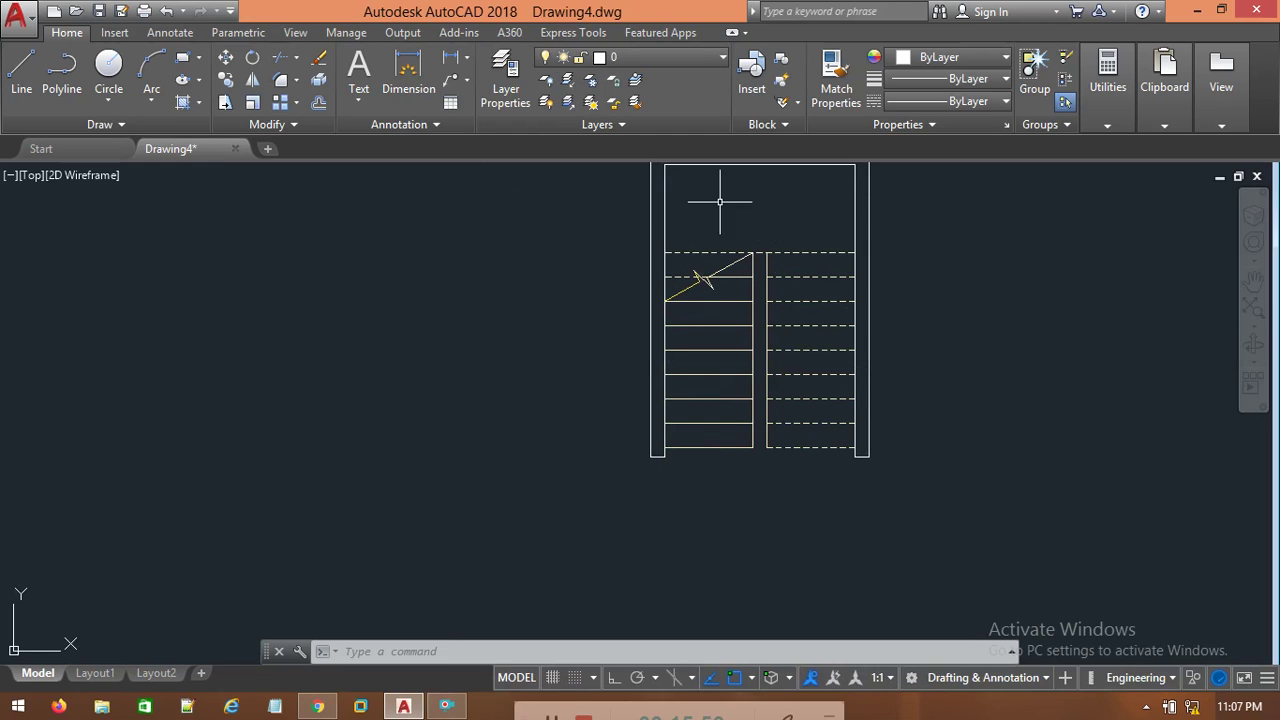
click(24, 100)
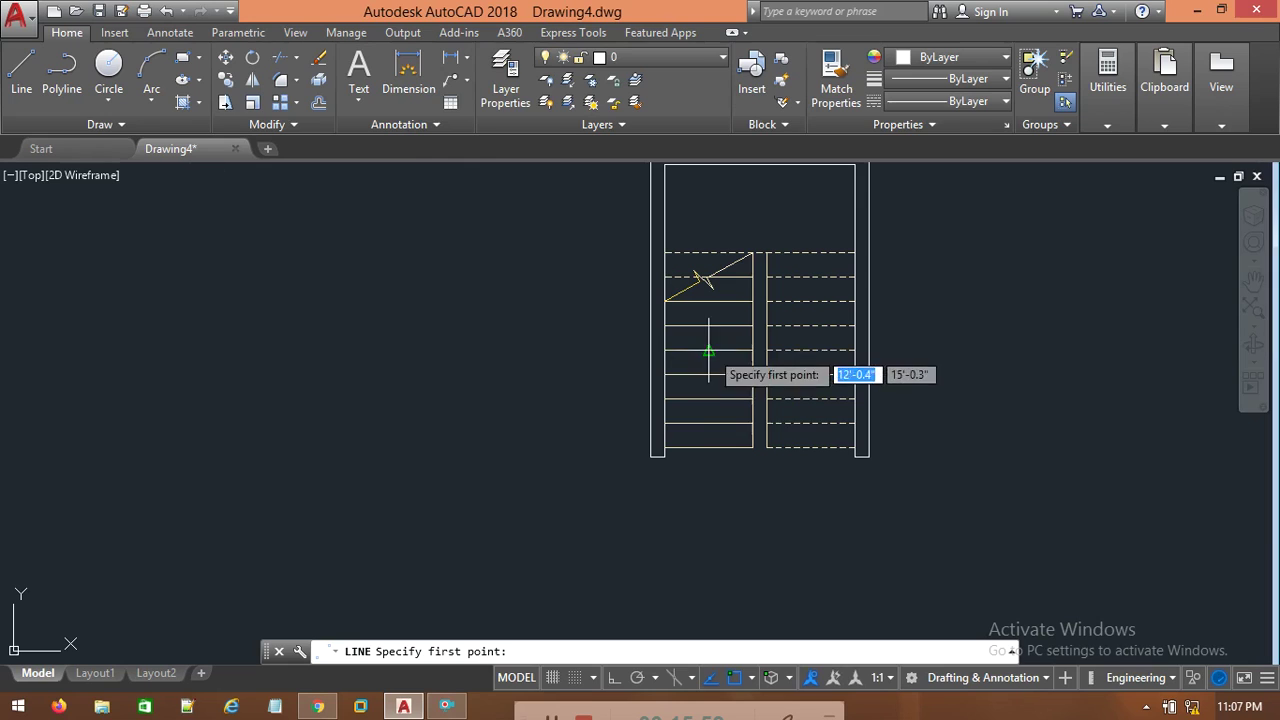
click(707, 458)
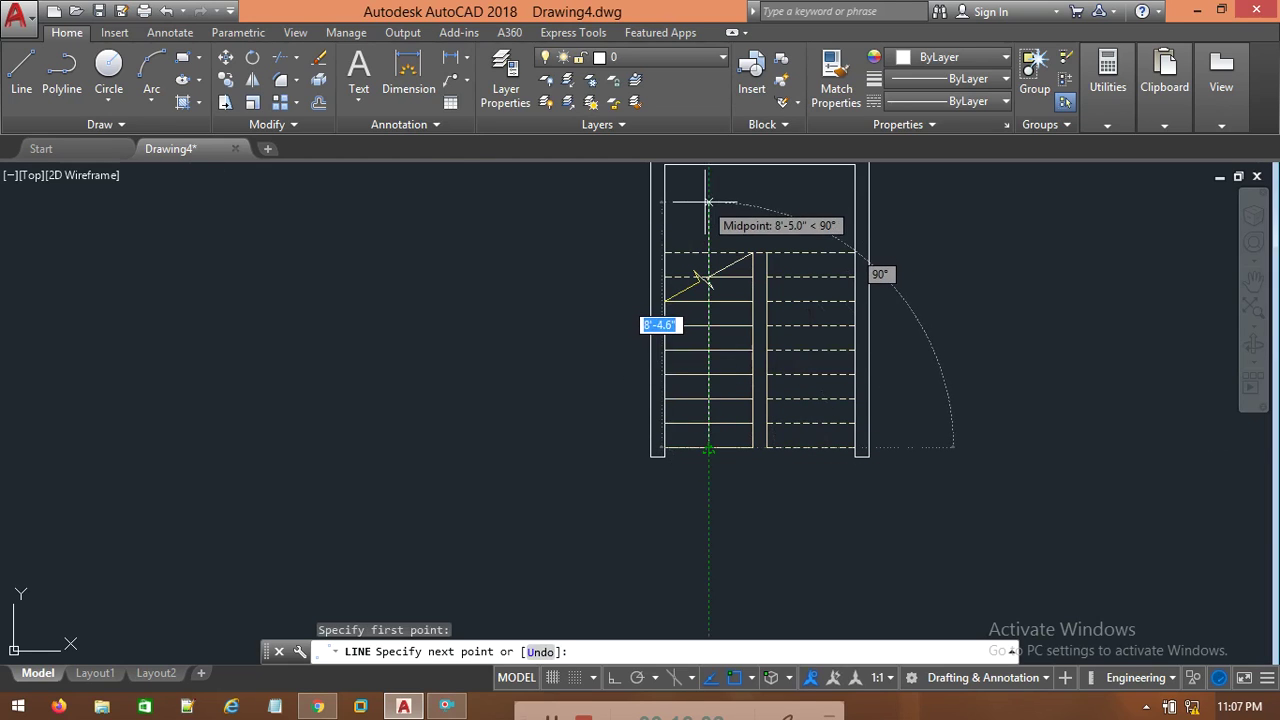
key(Escape)
Draw a direction line from the left flight's bottom tread midpoint up into the landing, across about 3'-6.4", and down to the right flight's bottom tread.
click(962, 61)
click(962, 61)
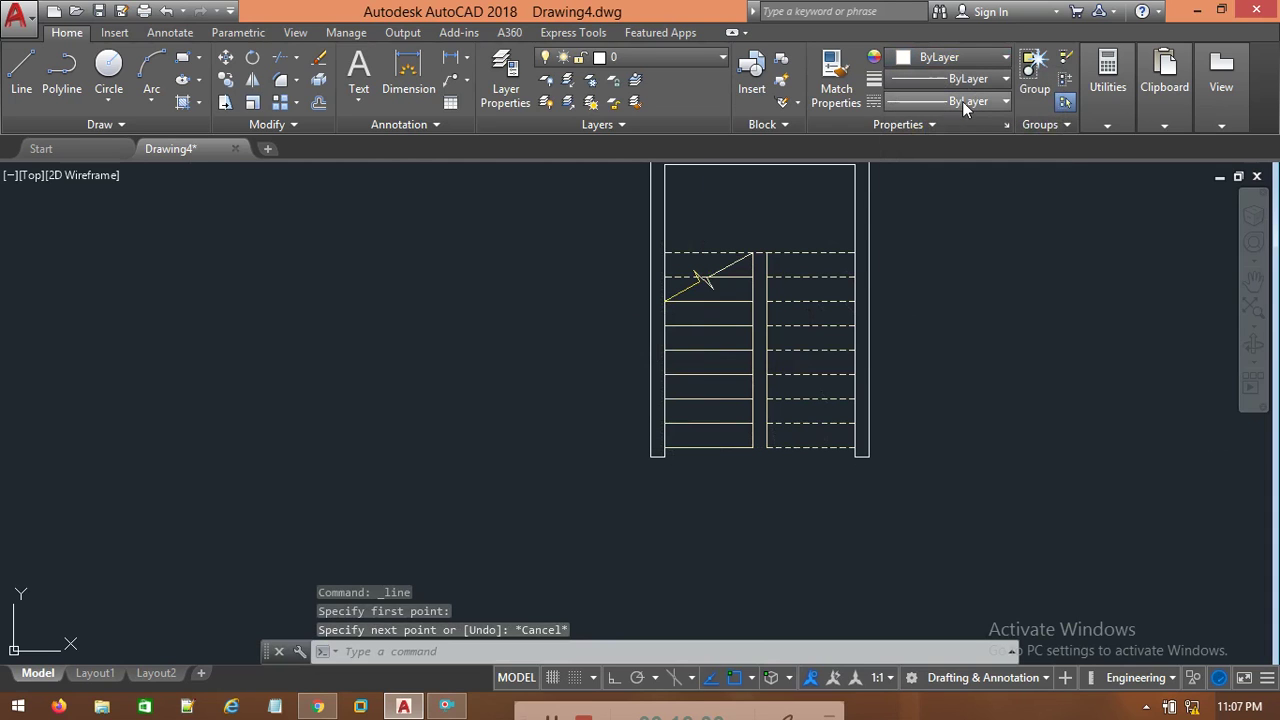
click(20, 73)
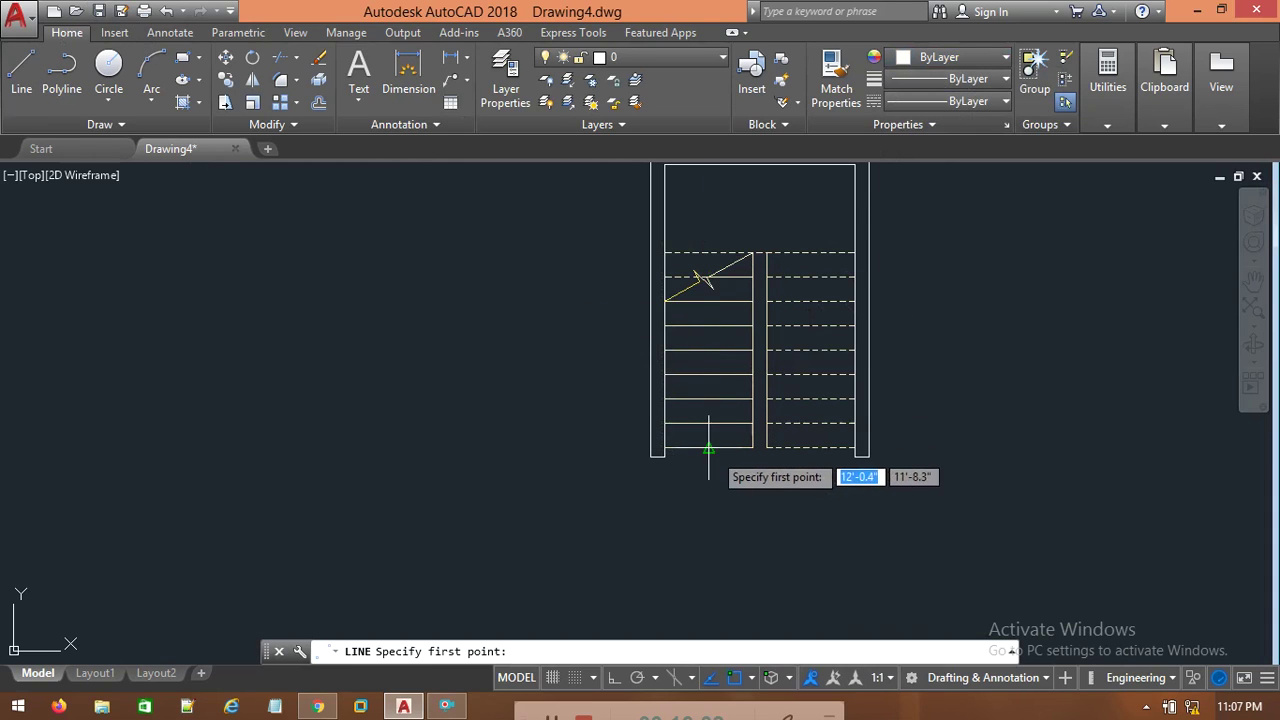
click(709, 445)
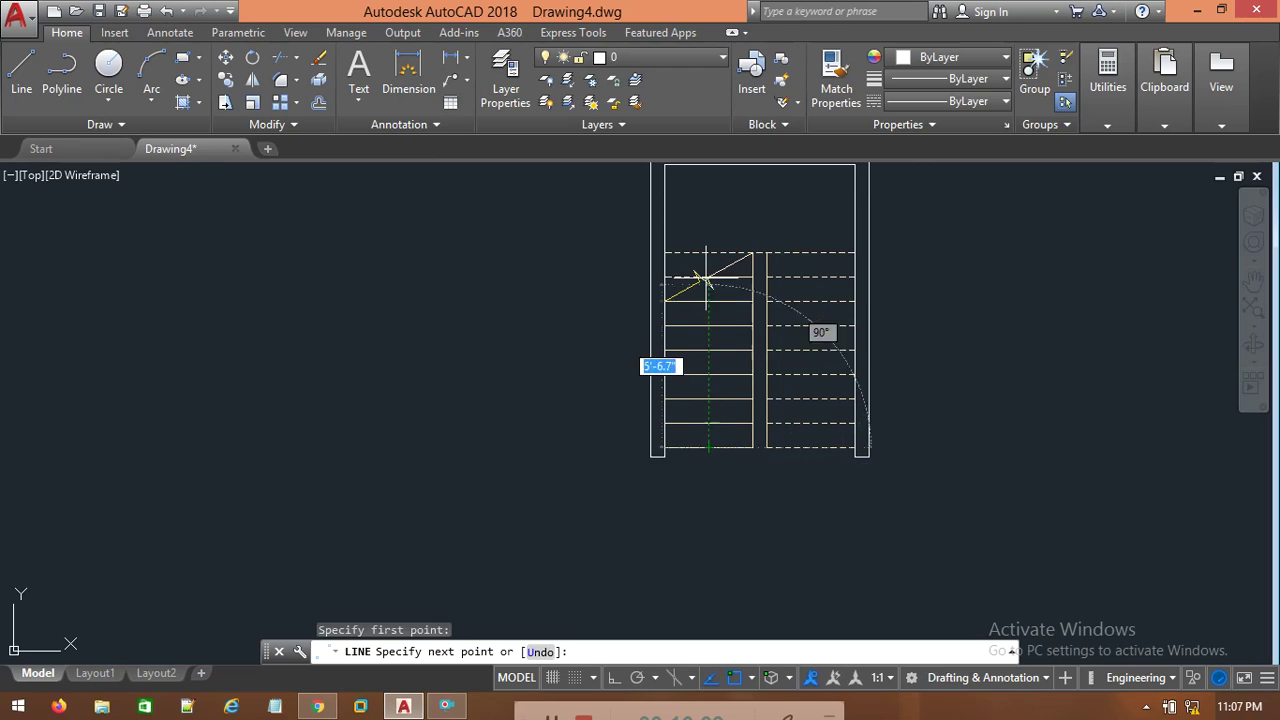
click(707, 205)
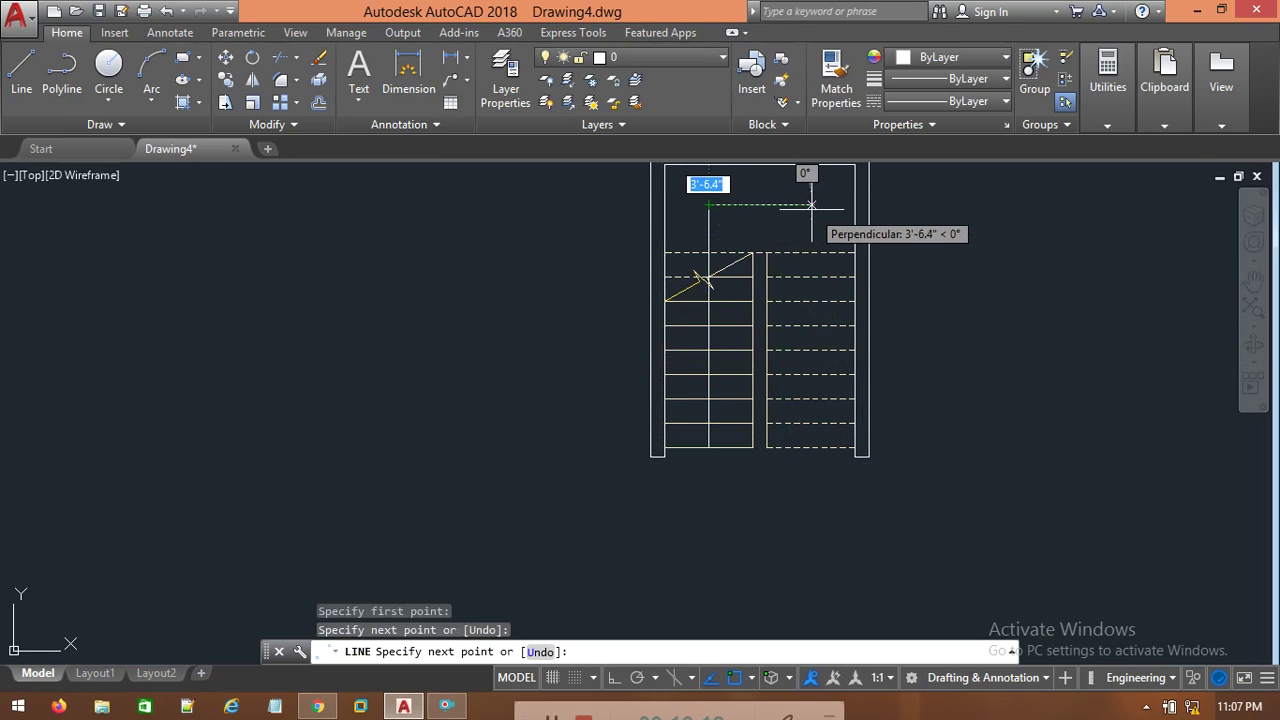
click(811, 205)
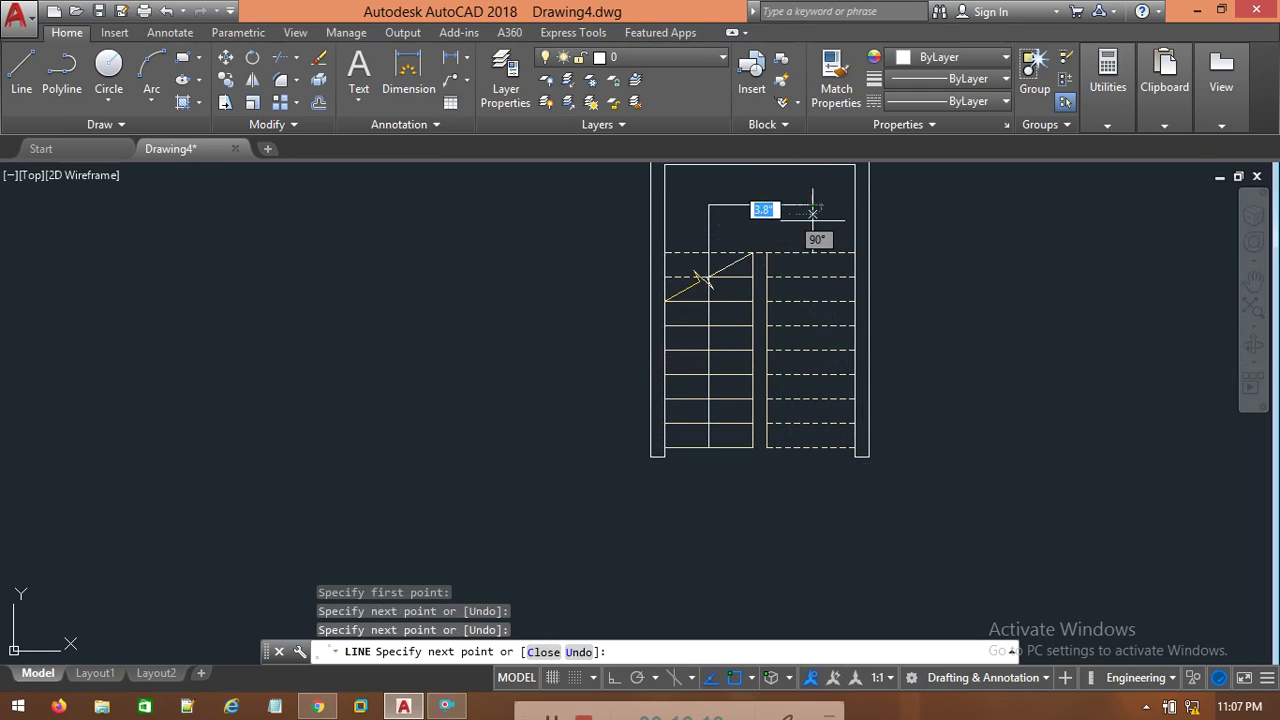
click(811, 447)
Draw an arrowhead at the direction line's lower right end with two short upward diagonals, the right one about 4.7" long.
scroll(828, 445, up, 6)
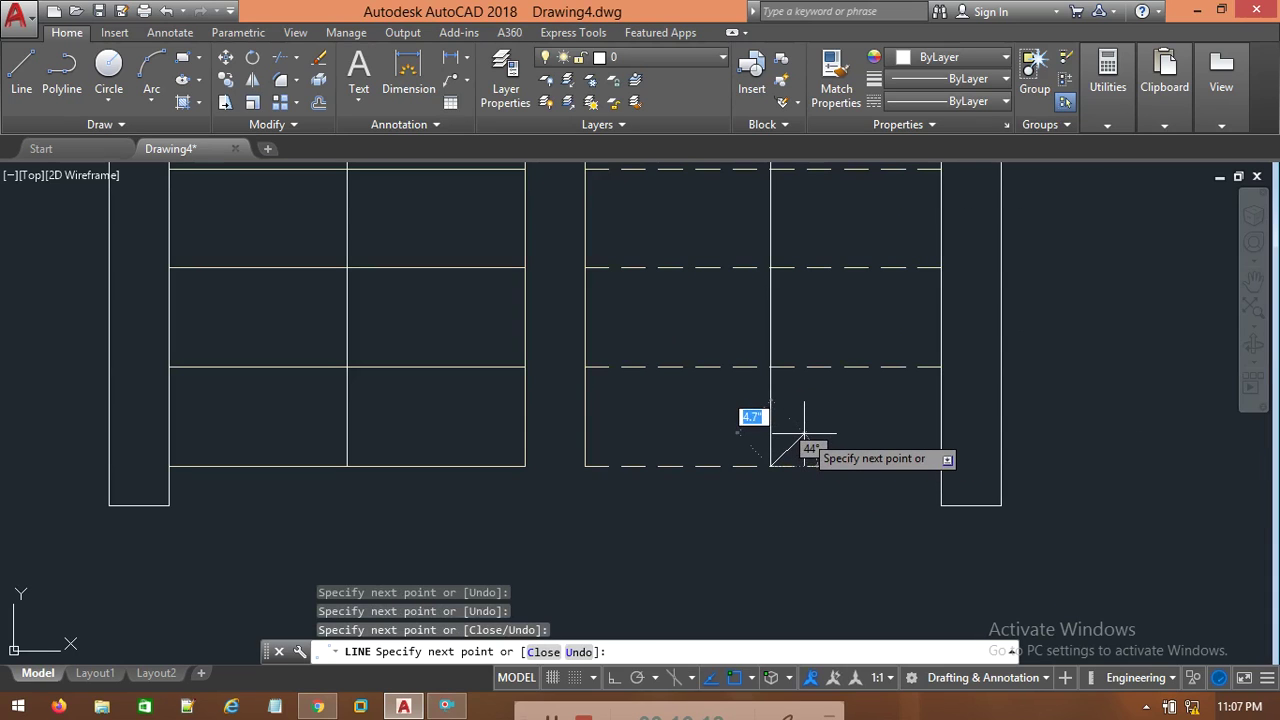
click(803, 434)
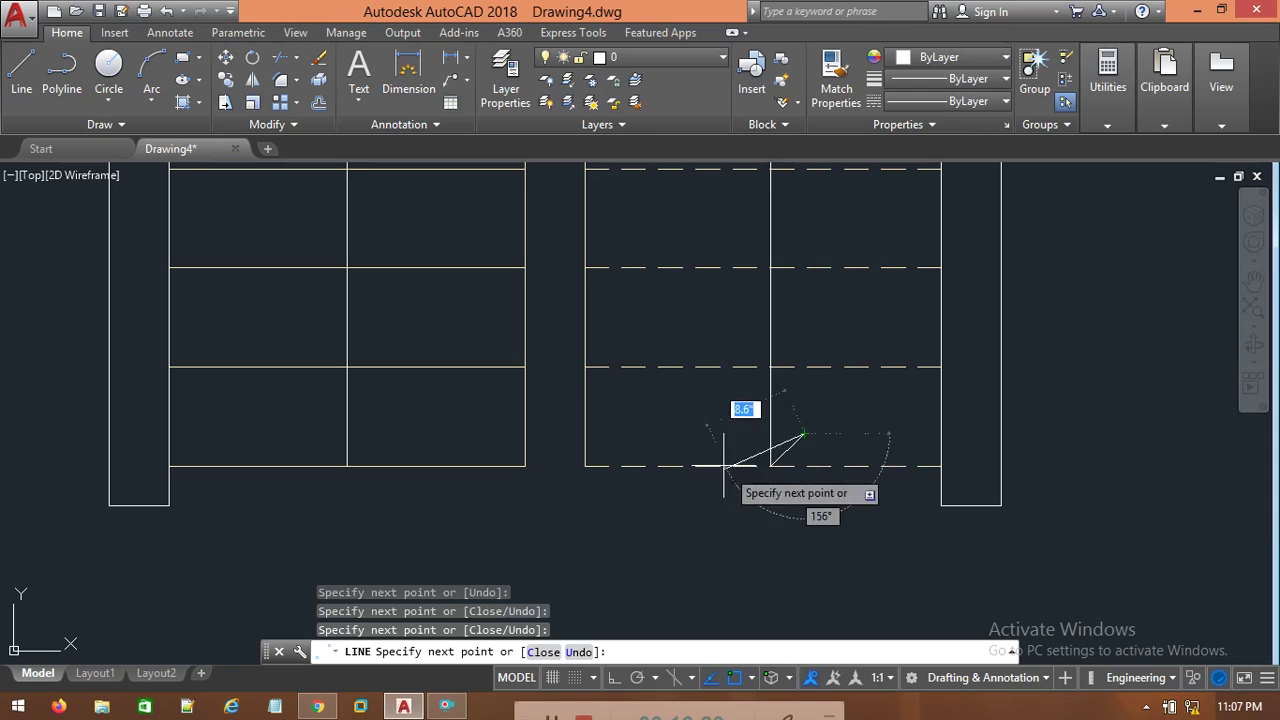
click(20, 72)
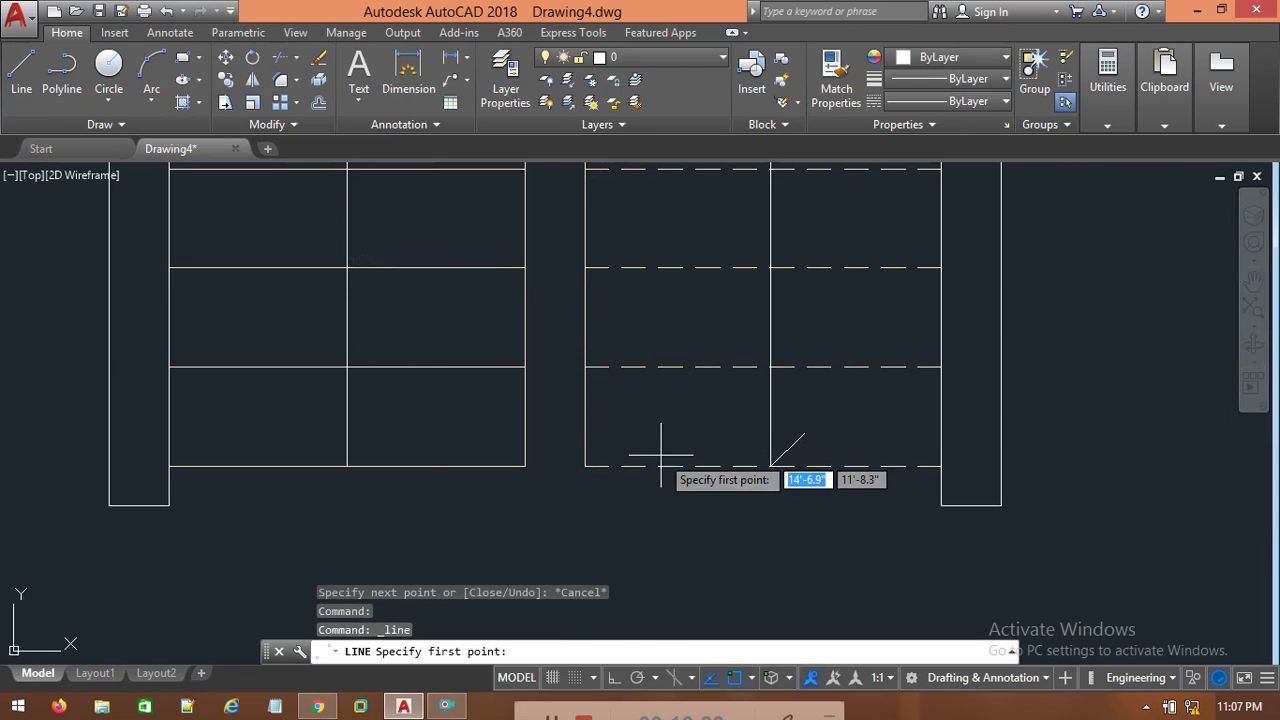
click(770, 466)
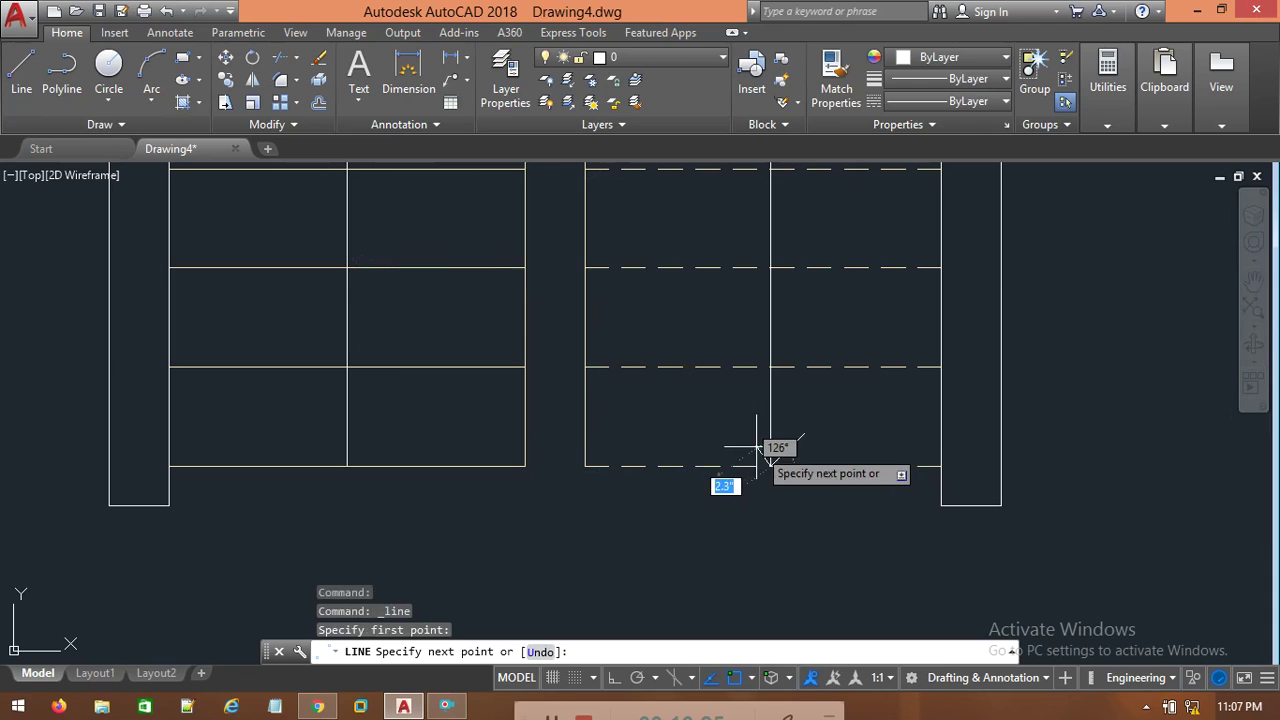
scroll(1003, 470, down, 2)
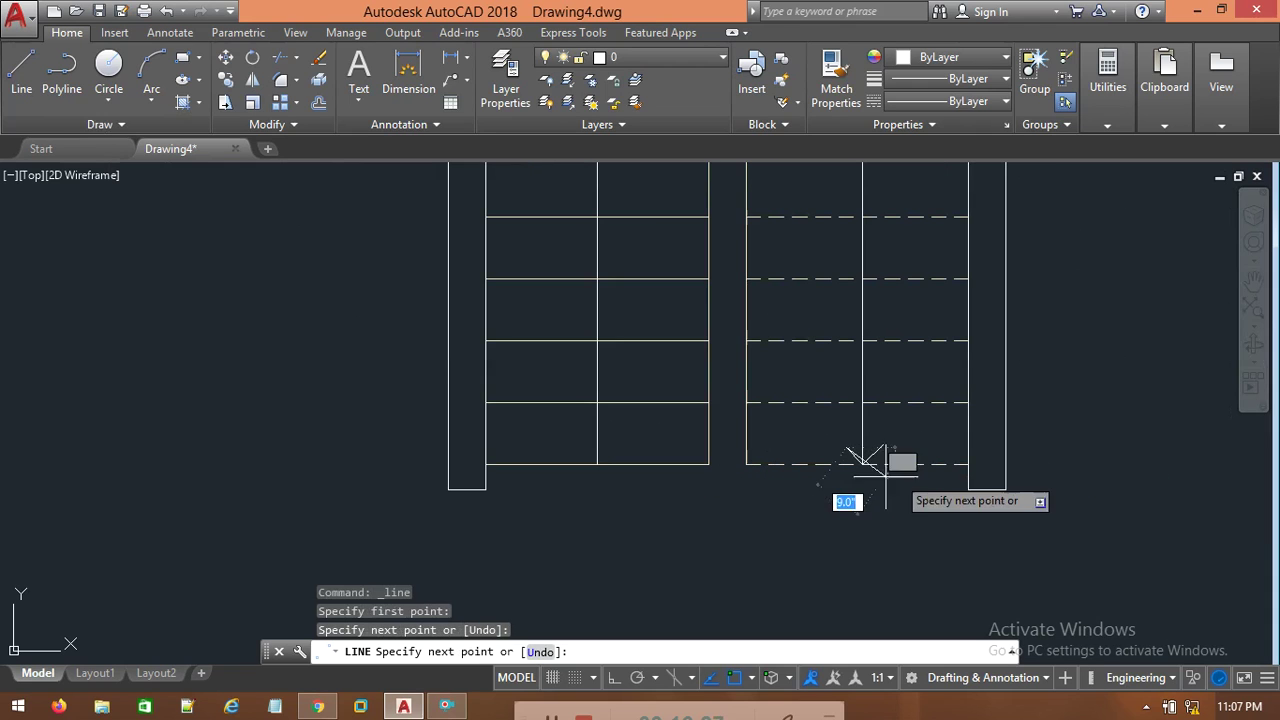
scroll(857, 458, down, 4)
key(Escape)
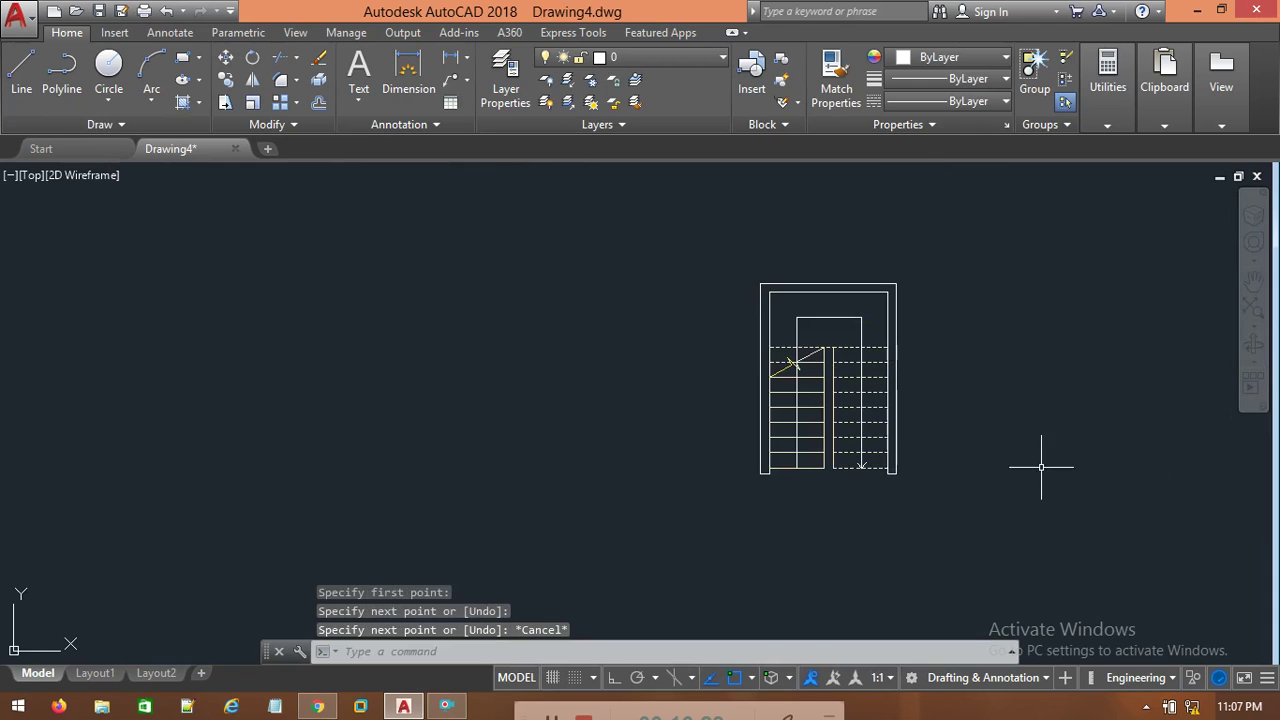
scroll(994, 424, up, 2)
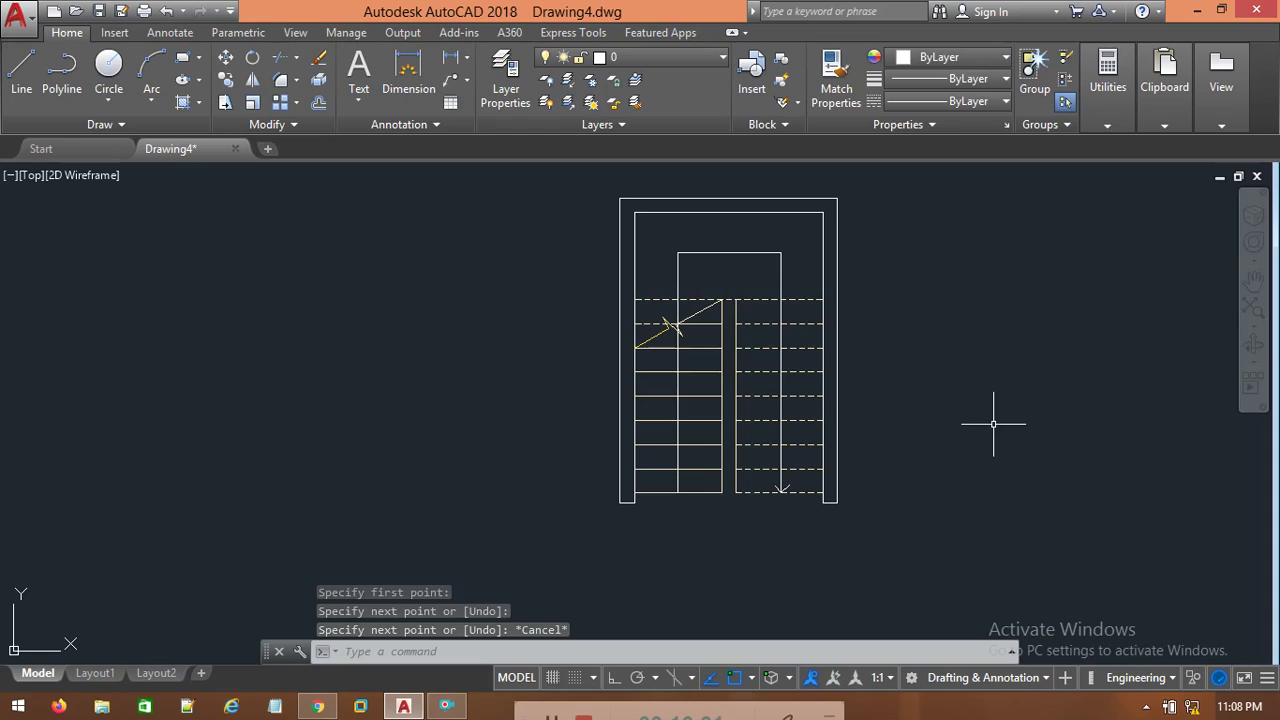